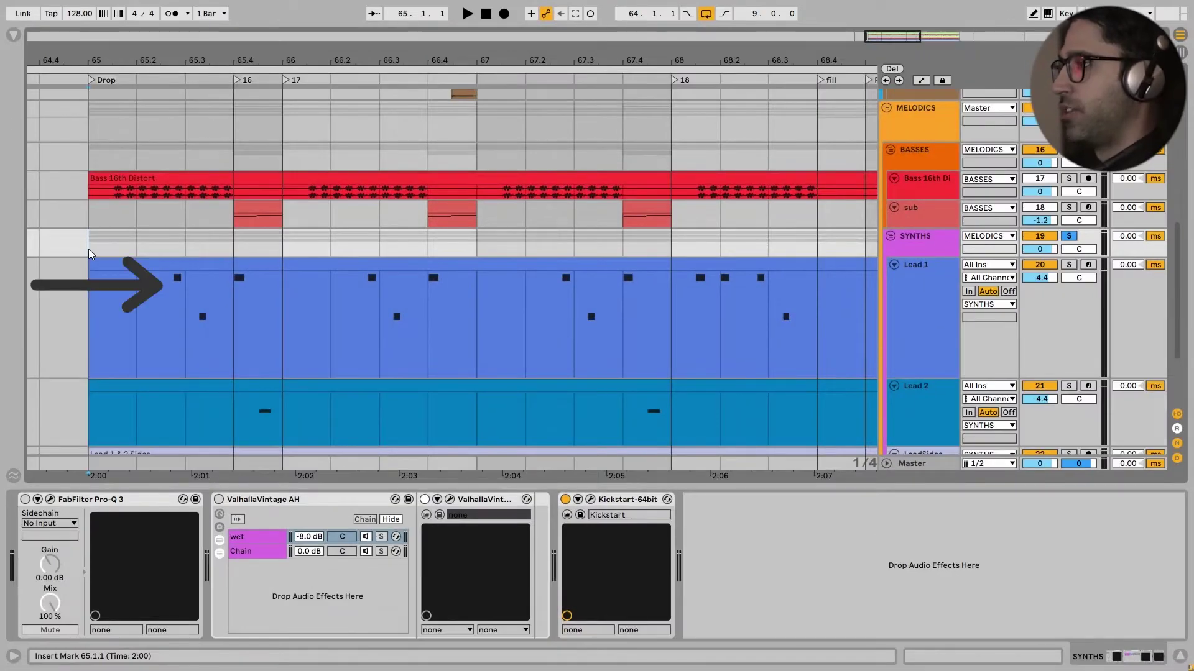
Step: Play the lead and examine oscillator A's wavetable selection, its wavetable position and the 3D view of the waveform
{"action": "key", "text": "space"}
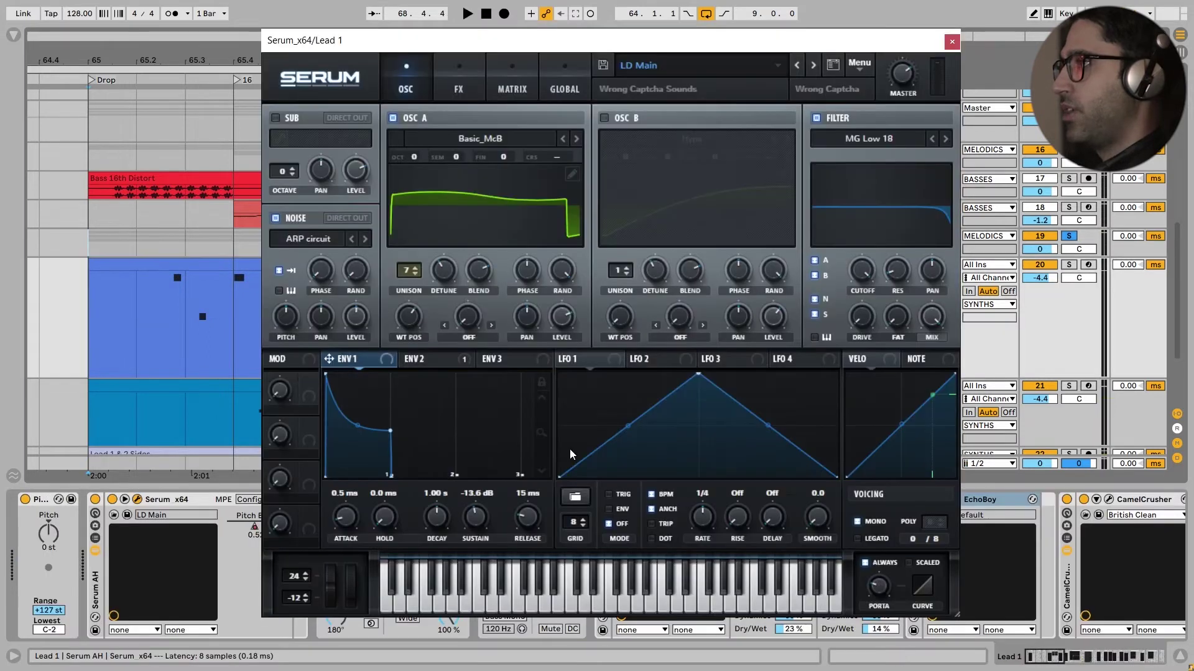
{"action": "left_click", "coordinate": [480, 138]}
{"action": "mouse_move", "coordinate": [484, 155]}
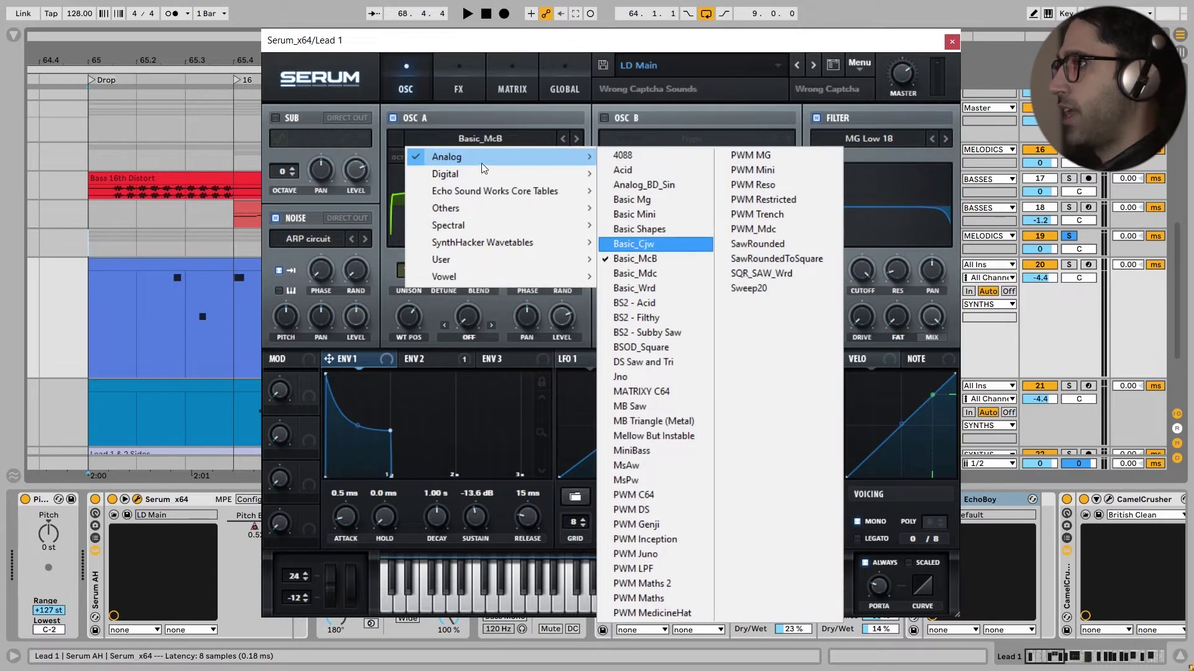
{"action": "left_click", "coordinate": [413, 292]}
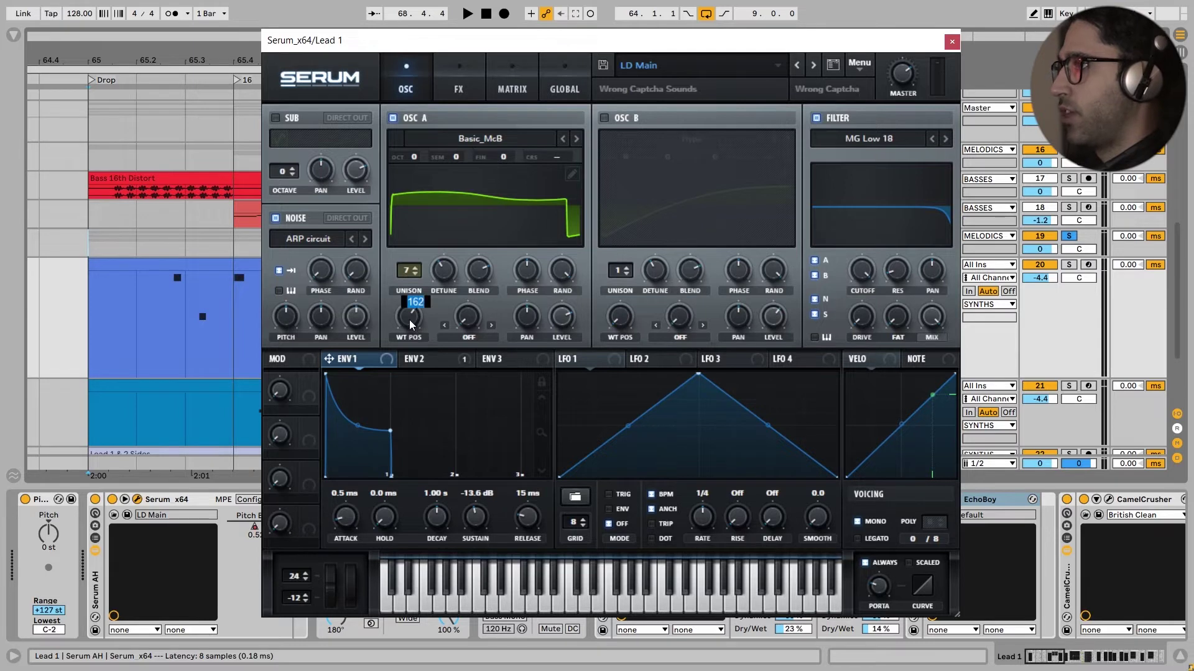
{"action": "left_click", "coordinate": [387, 176]}
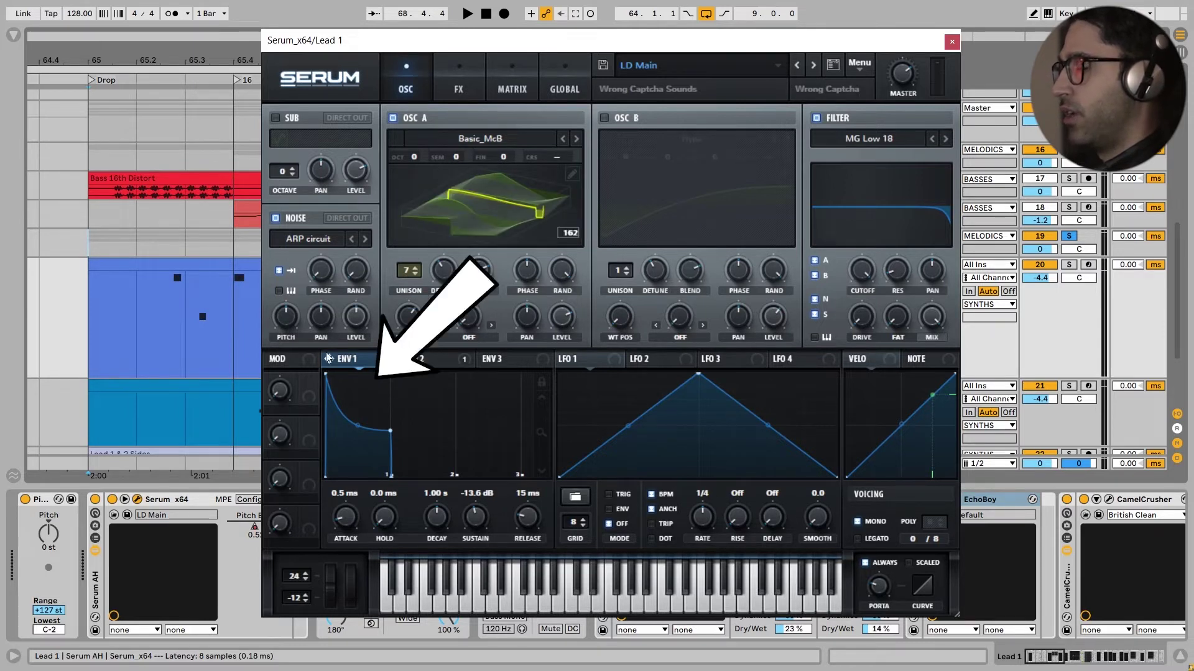
Step: Examine envelope 2 and its modulation routing, and play the lead with the Env 2 to Mast.Tun modulation bypassed
{"action": "left_click", "coordinate": [426, 359]}
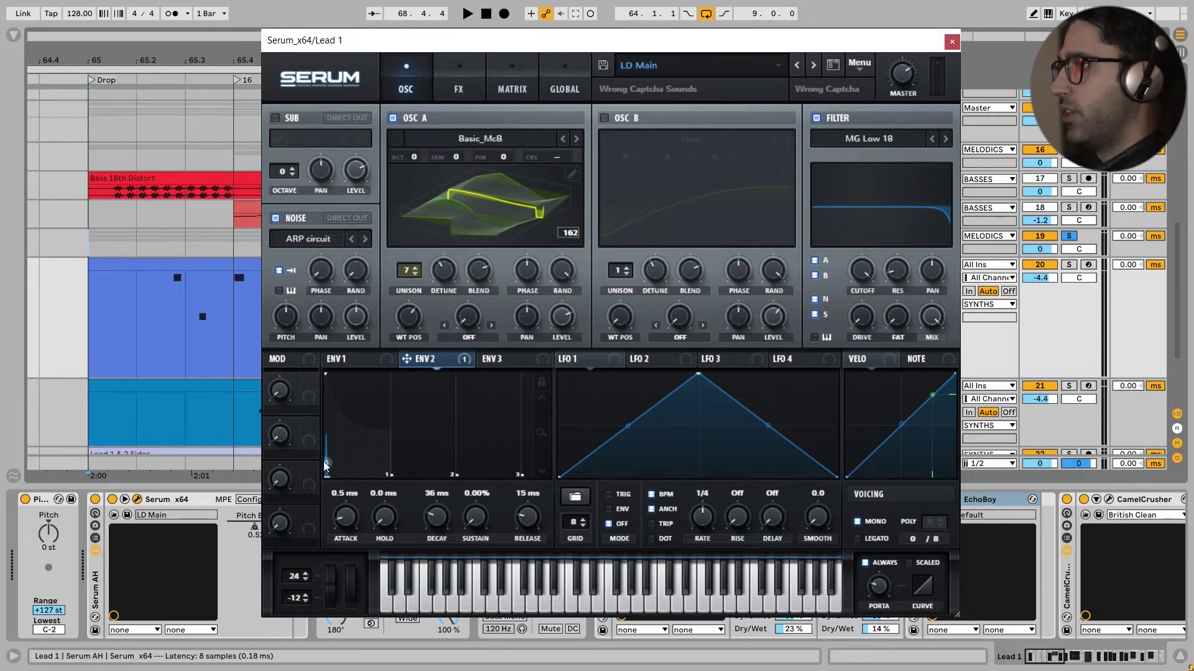
{"action": "left_click", "coordinate": [523, 94]}
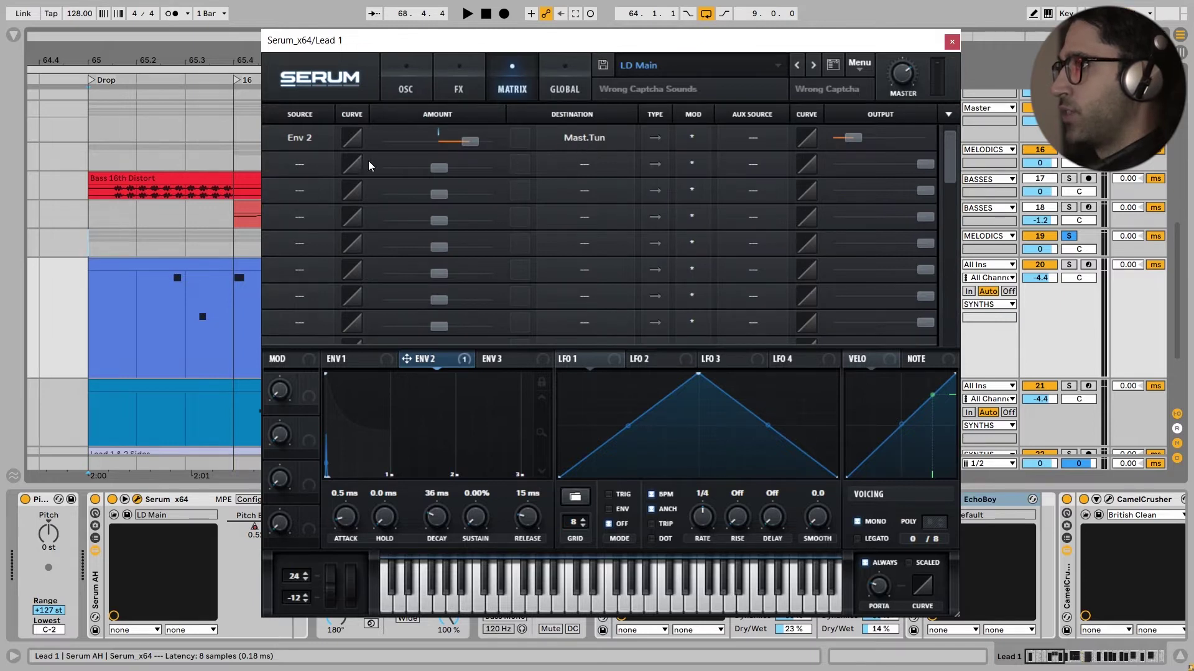
{"action": "left_click", "coordinate": [694, 140]}
{"action": "key", "text": "space"}
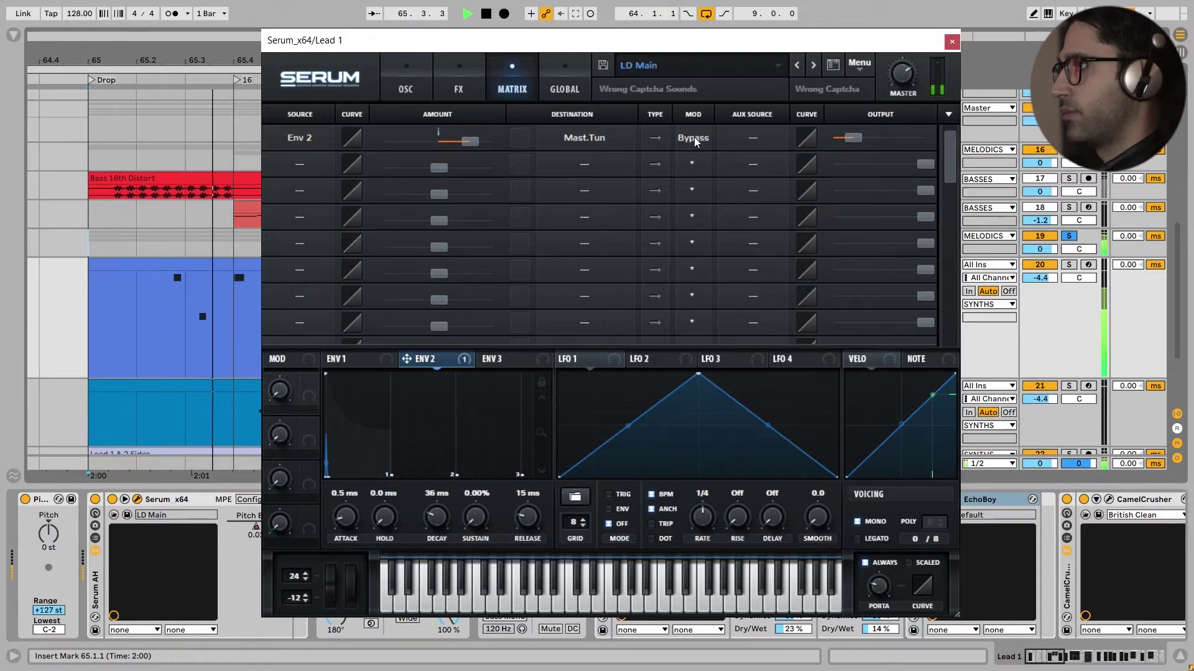
{"action": "key", "text": "space"}
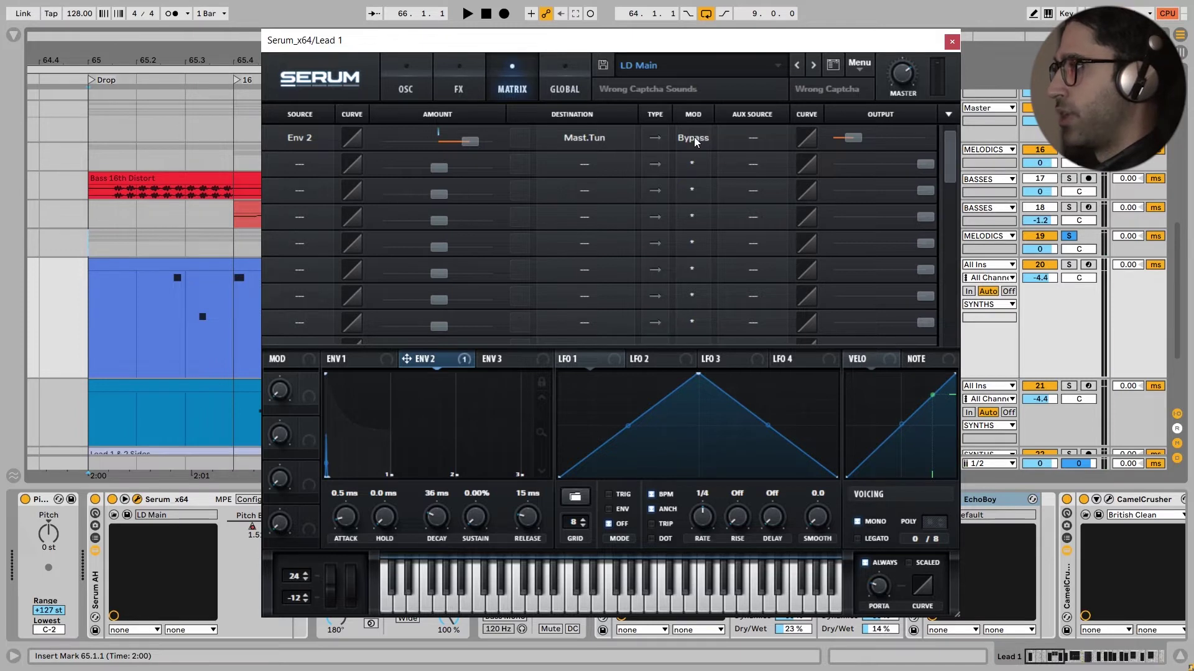
Step: Re-enable the Env 2 to Mast.Tun modulation and raise its output amount to nearly full
{"action": "left_click", "coordinate": [695, 139]}
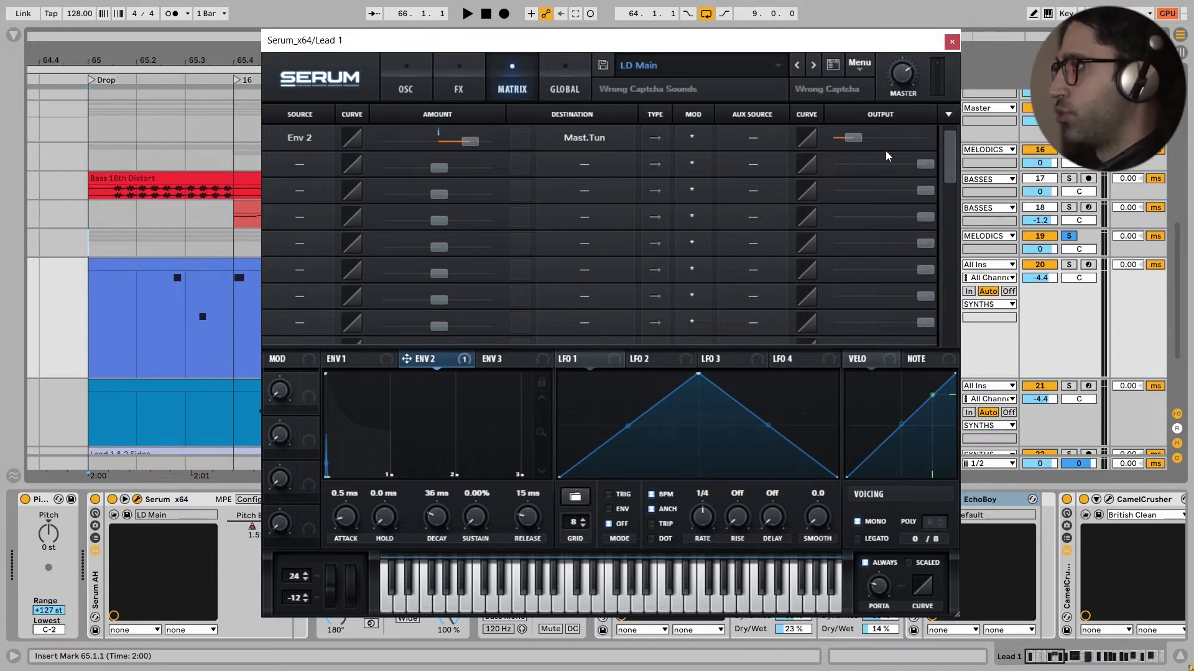
{"action": "left_click_drag", "start_coordinate": [853, 143], "coordinate": [927, 141]}
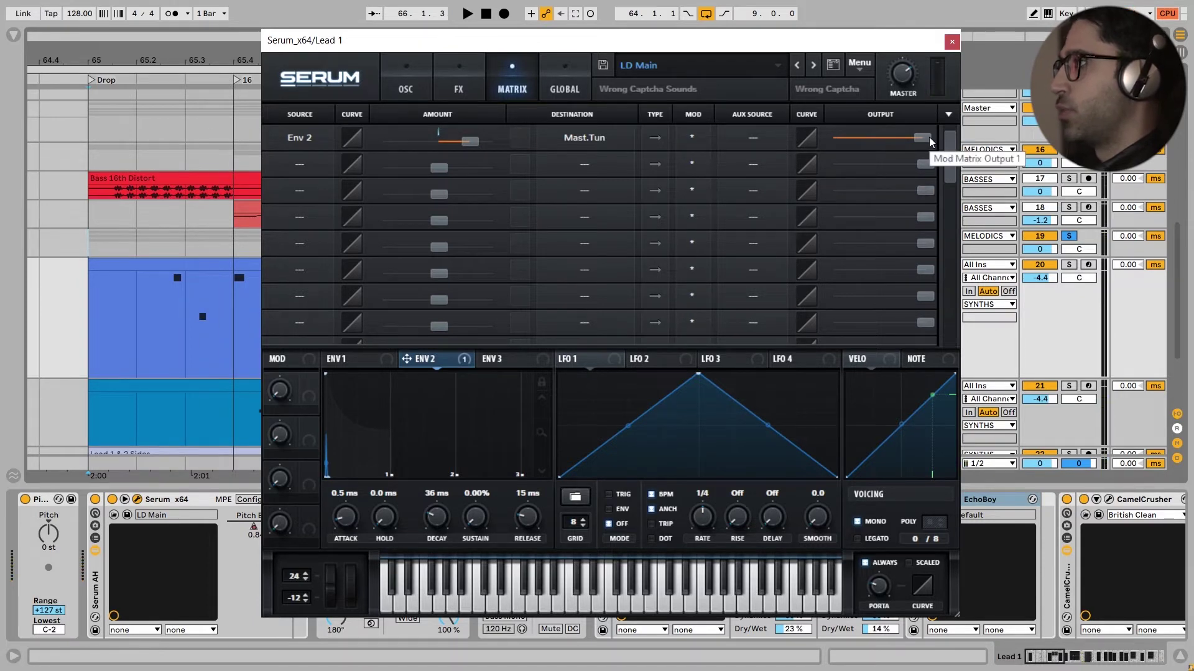
Step: Examine which Analog noise sample the noise oscillator uses, and compare the lead with the noise oscillator off and on
{"action": "left_click", "coordinate": [406, 86]}
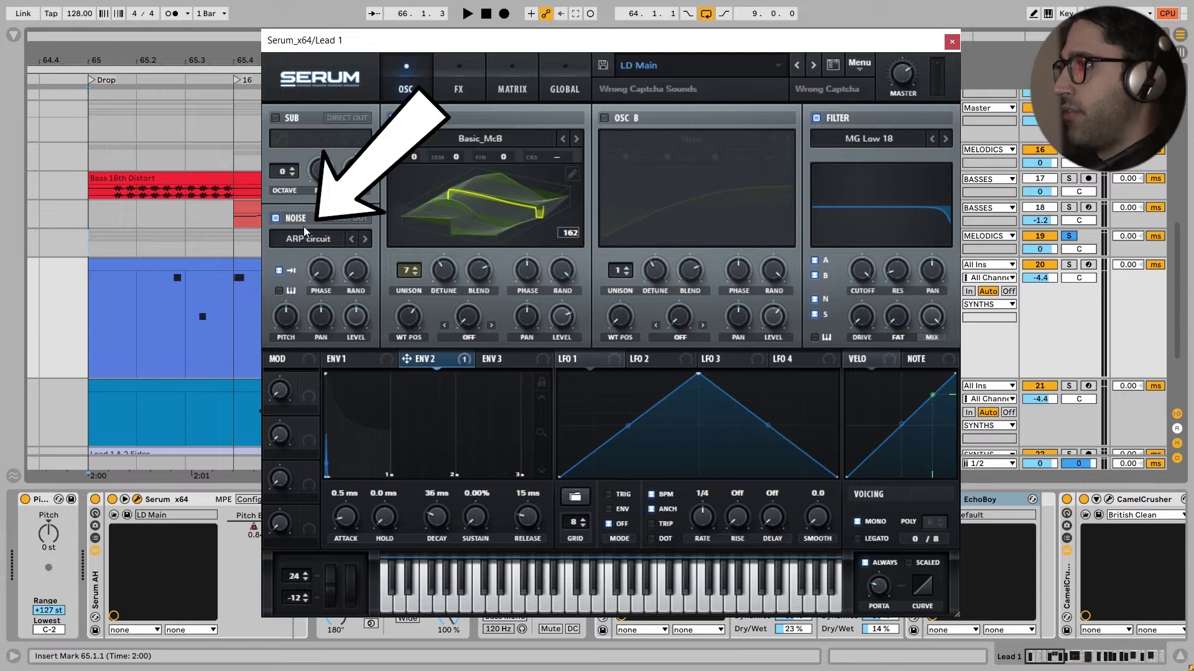
{"action": "left_click", "coordinate": [297, 241]}
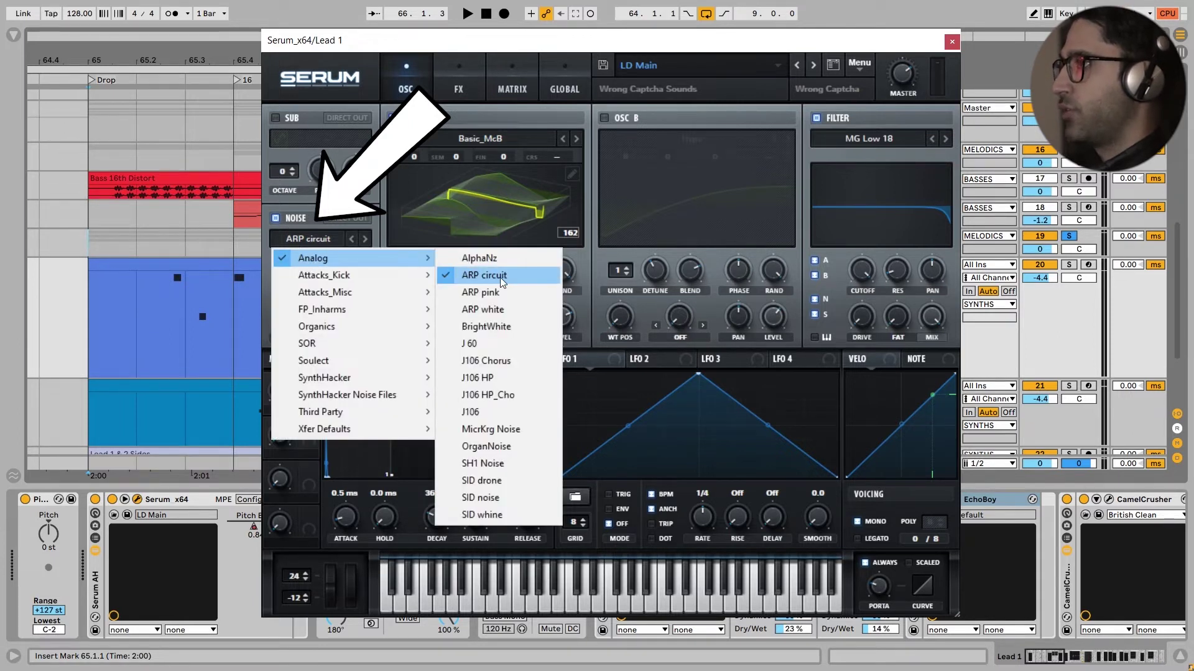
{"action": "left_click", "coordinate": [378, 49]}
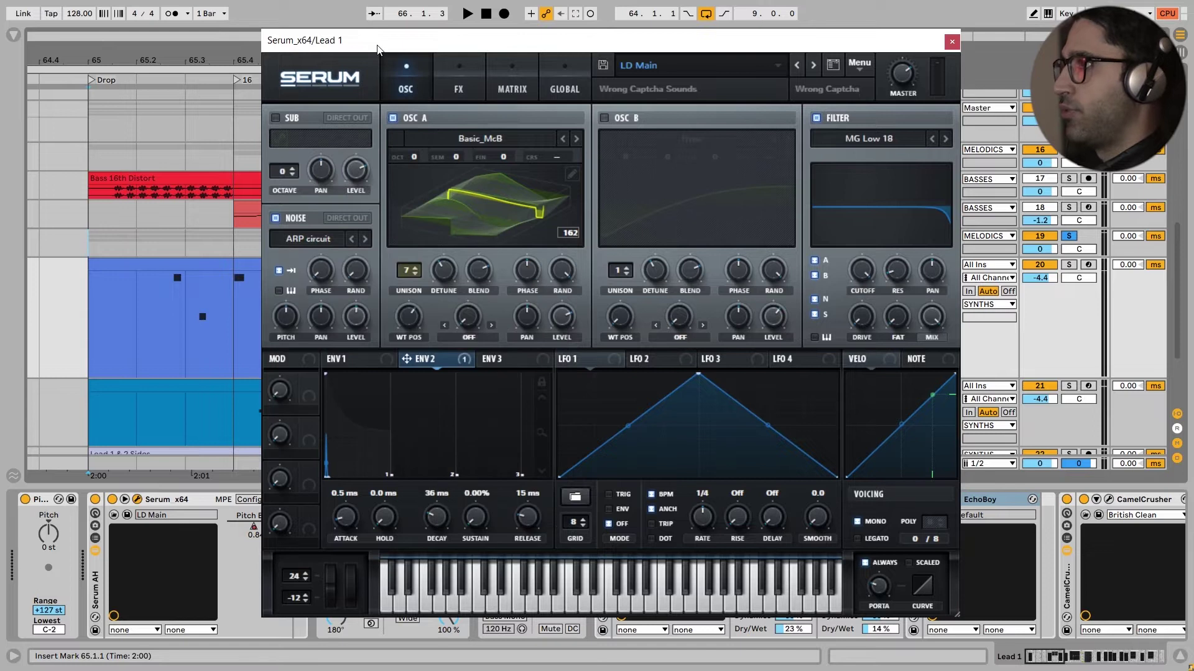
{"action": "left_click", "coordinate": [276, 219]}
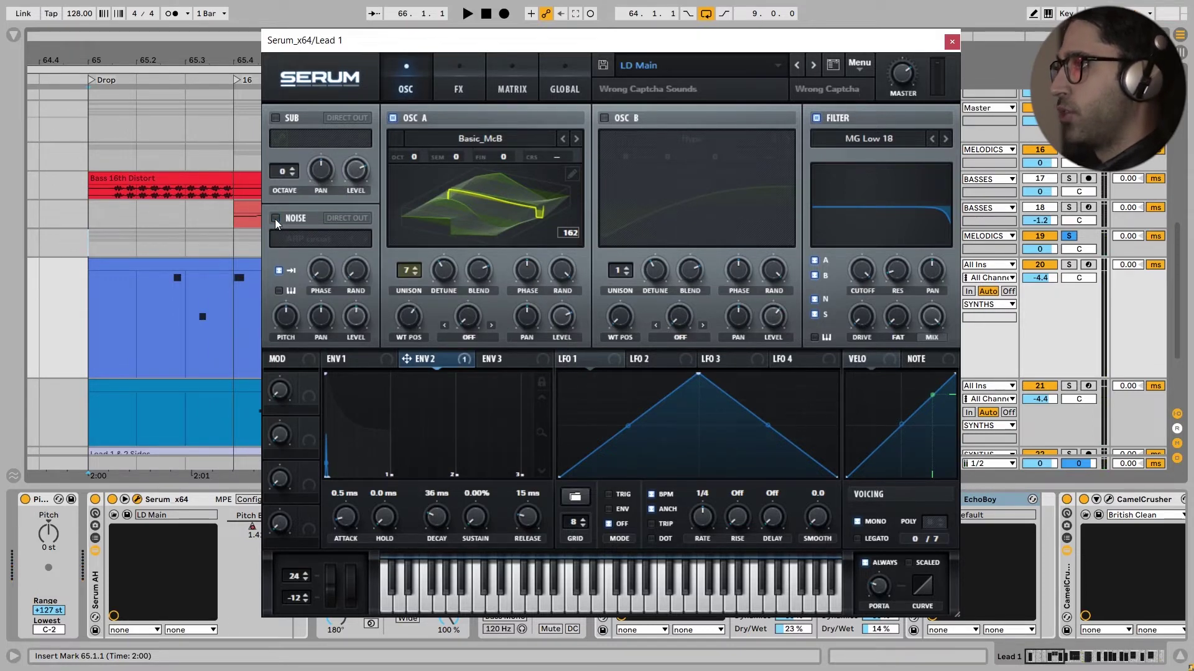
{"action": "left_click", "coordinate": [275, 218]}
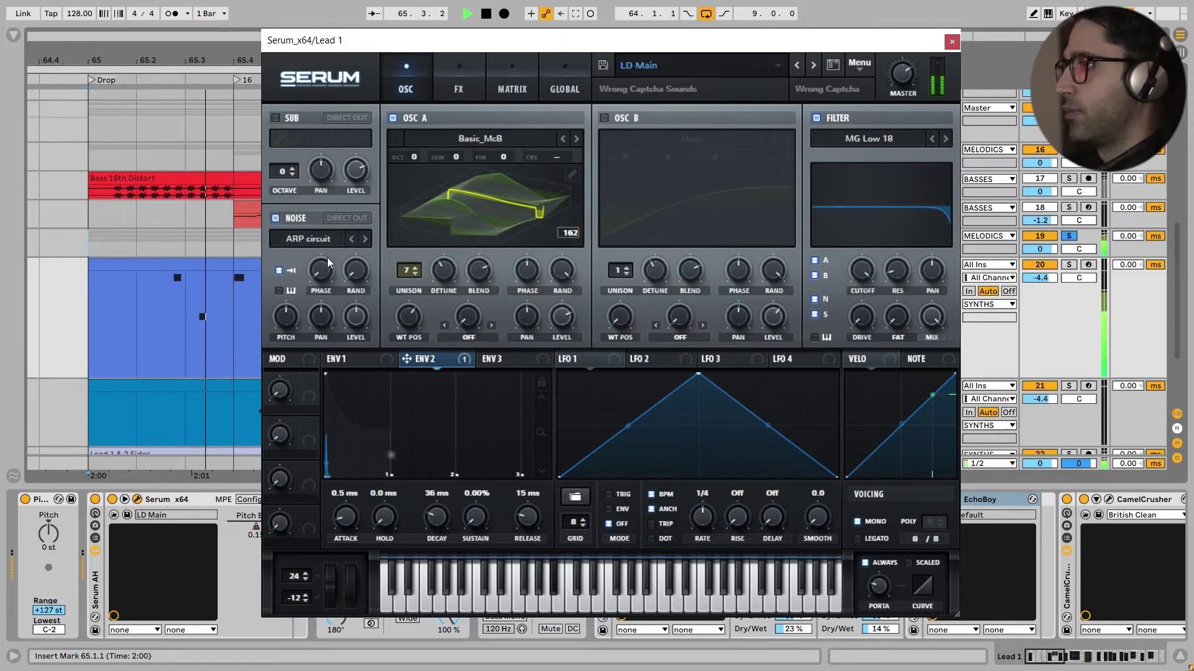
Step: Compare the lead with the Hyper/Dimension effect off and on, and review the rest of Serum's effects chain
{"action": "left_click", "coordinate": [460, 87]}
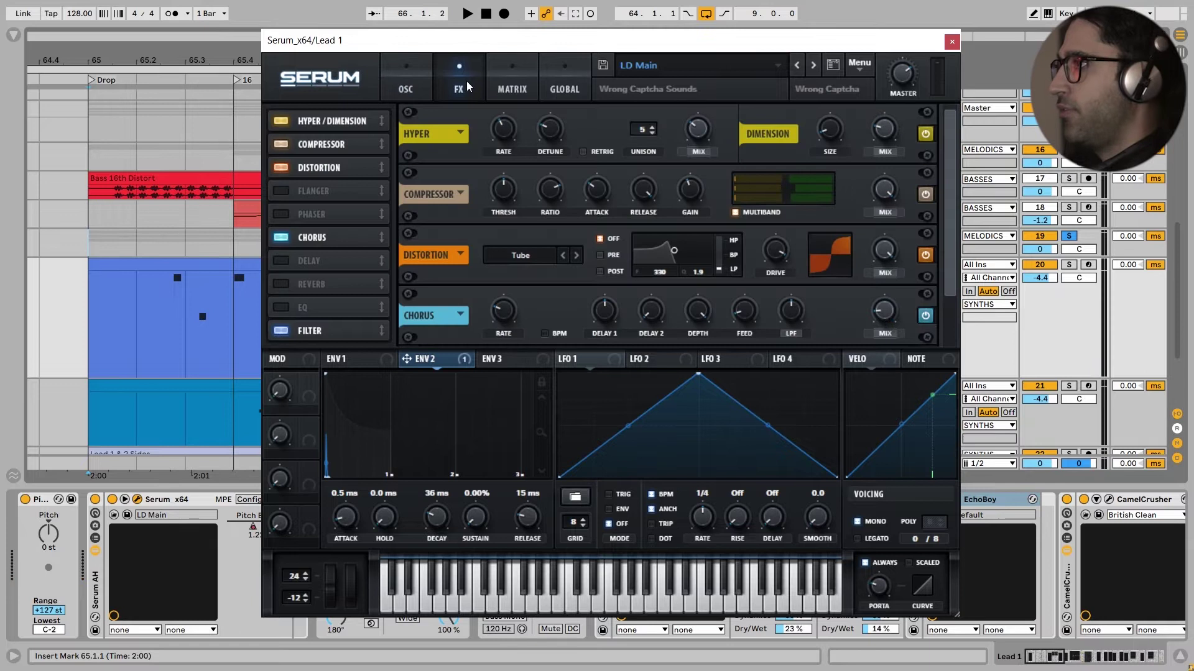
{"action": "left_click", "coordinate": [926, 135]}
{"action": "key", "text": "space"}
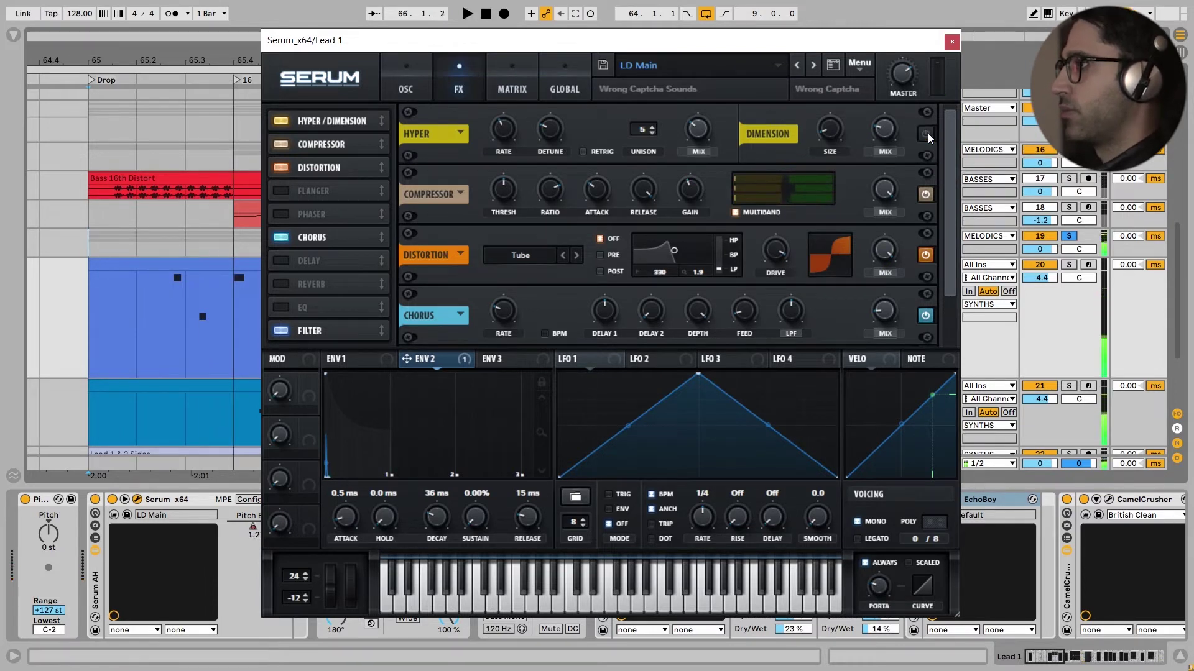
{"action": "left_click", "coordinate": [926, 135]}
{"action": "key", "text": "space"}
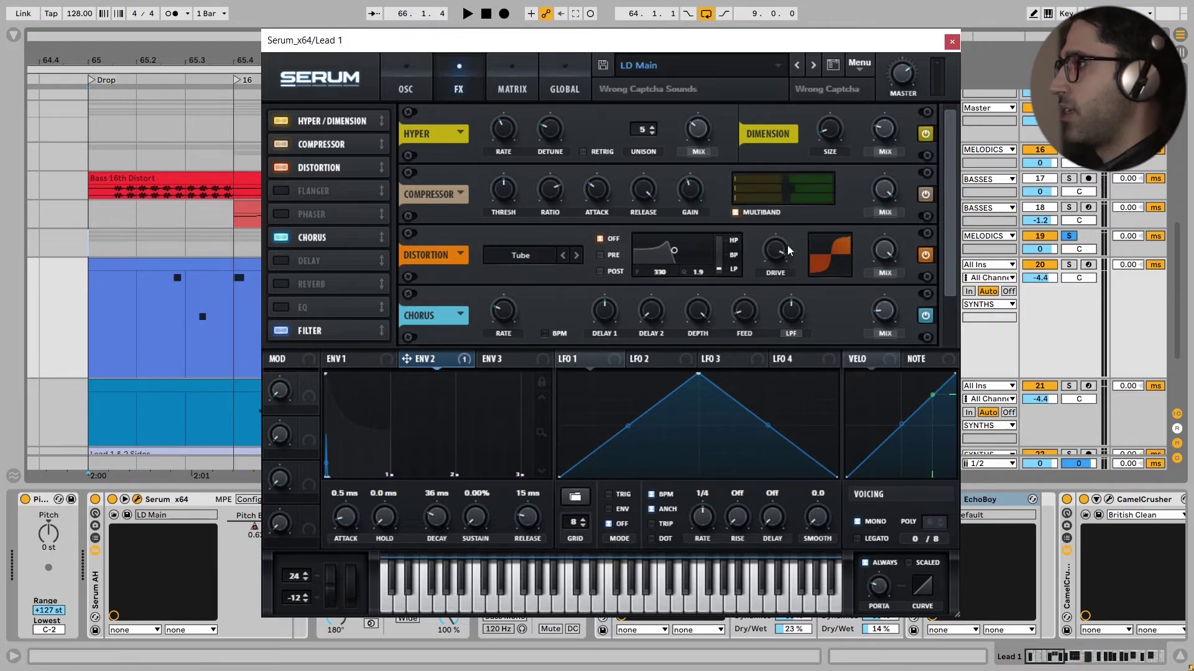
{"action": "scroll", "coordinate": [432, 263], "scroll_direction": "down", "scroll_amount": 2}
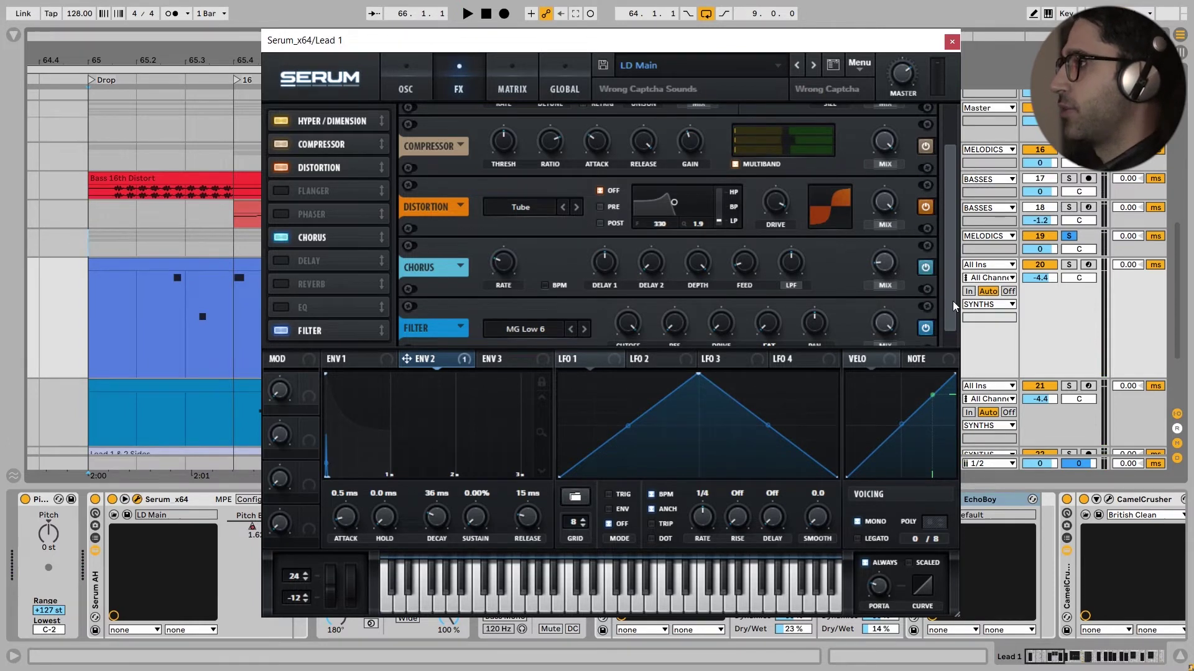
{"action": "scroll", "coordinate": [953, 300], "scroll_direction": "up", "scroll_amount": 2}
{"action": "scroll", "coordinate": [927, 235], "scroll_direction": "down", "scroll_amount": 2}
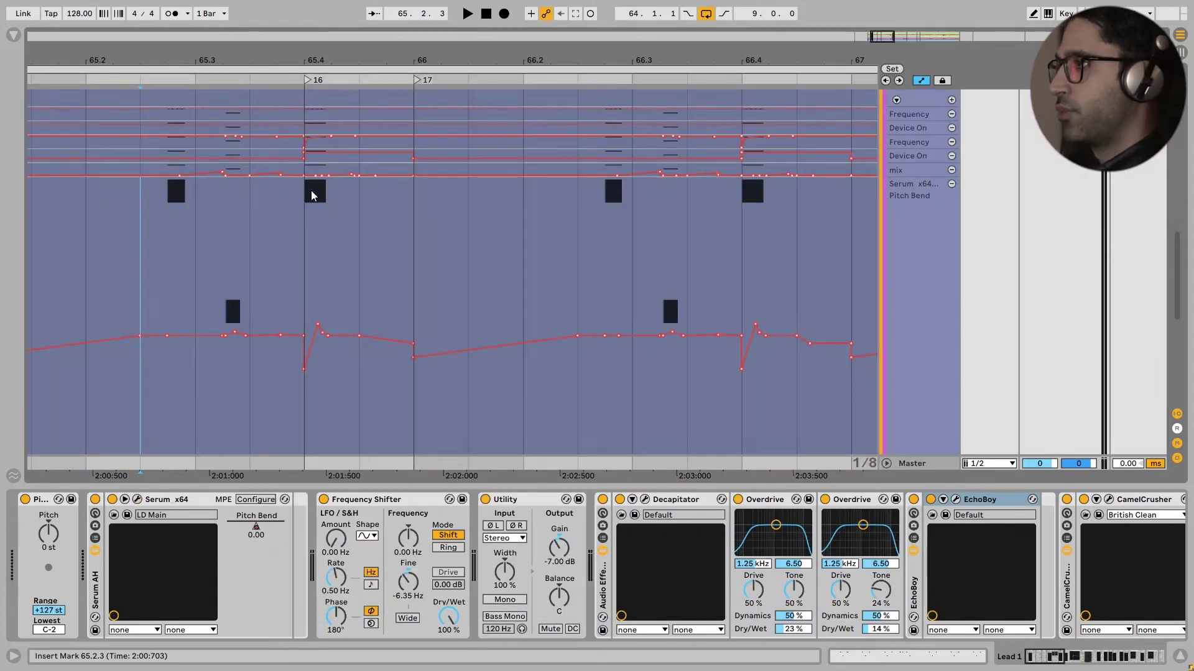
Step: Inspect the Serum Pitch Bend automation points around beat 65.3 and play the passage from 65.2.3
{"action": "mouse_move", "coordinate": [242, 332]}
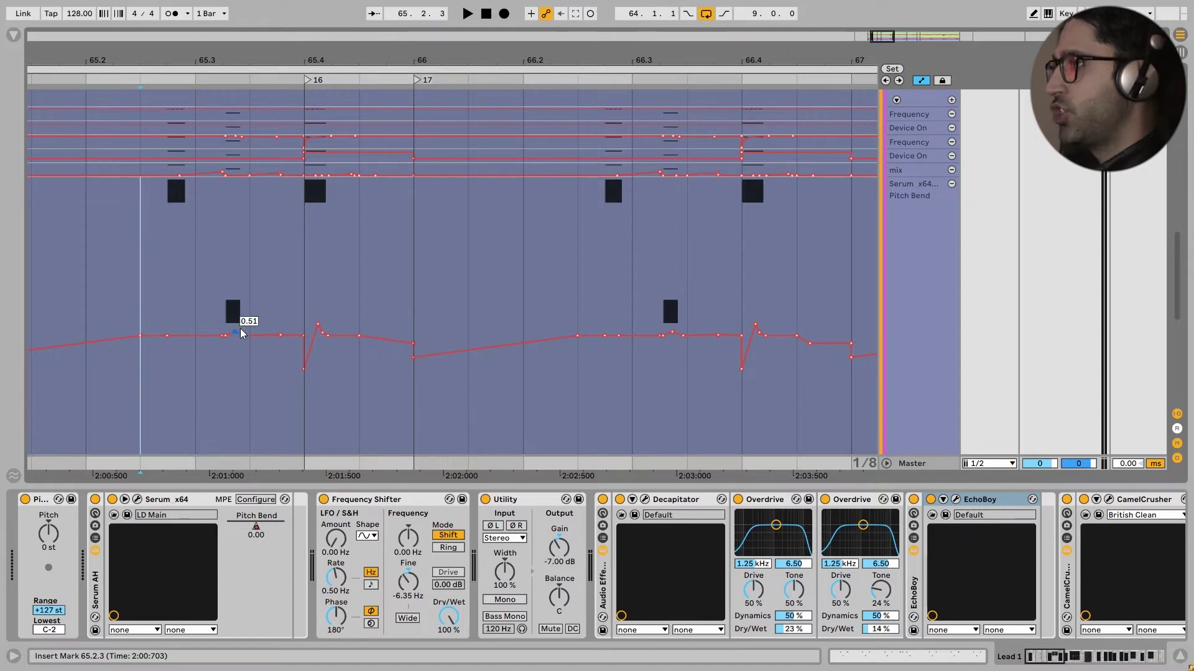
{"action": "left_click", "coordinate": [245, 336]}
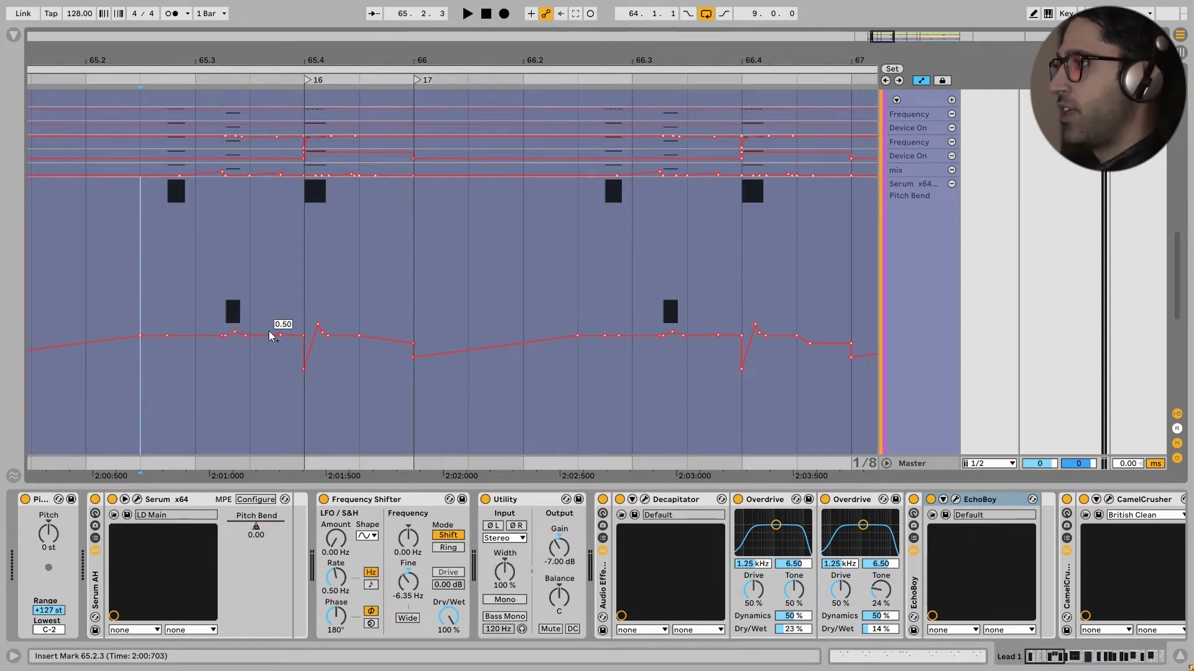
{"action": "key", "text": "space"}
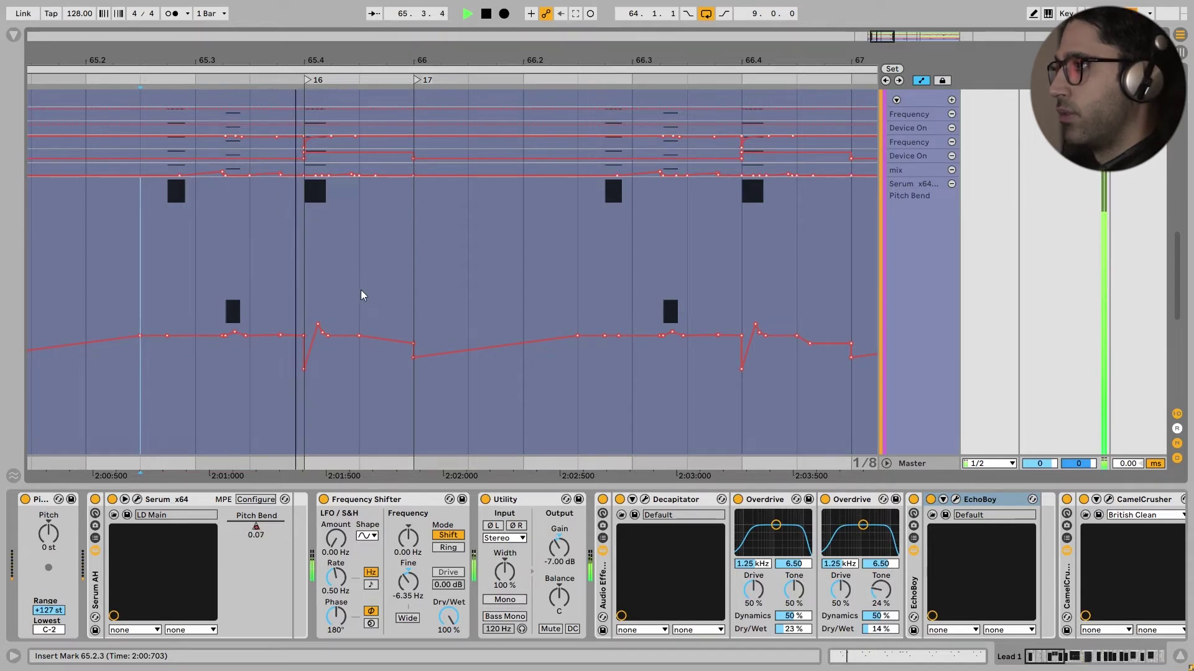
{"action": "key", "text": "space"}
Step: Play the pitch-bent lead notes up close, starting first from 65.3.2 and then from 65.2.4
{"action": "scroll", "coordinate": [142, 283], "scroll_direction": "up", "scroll_amount": 2}
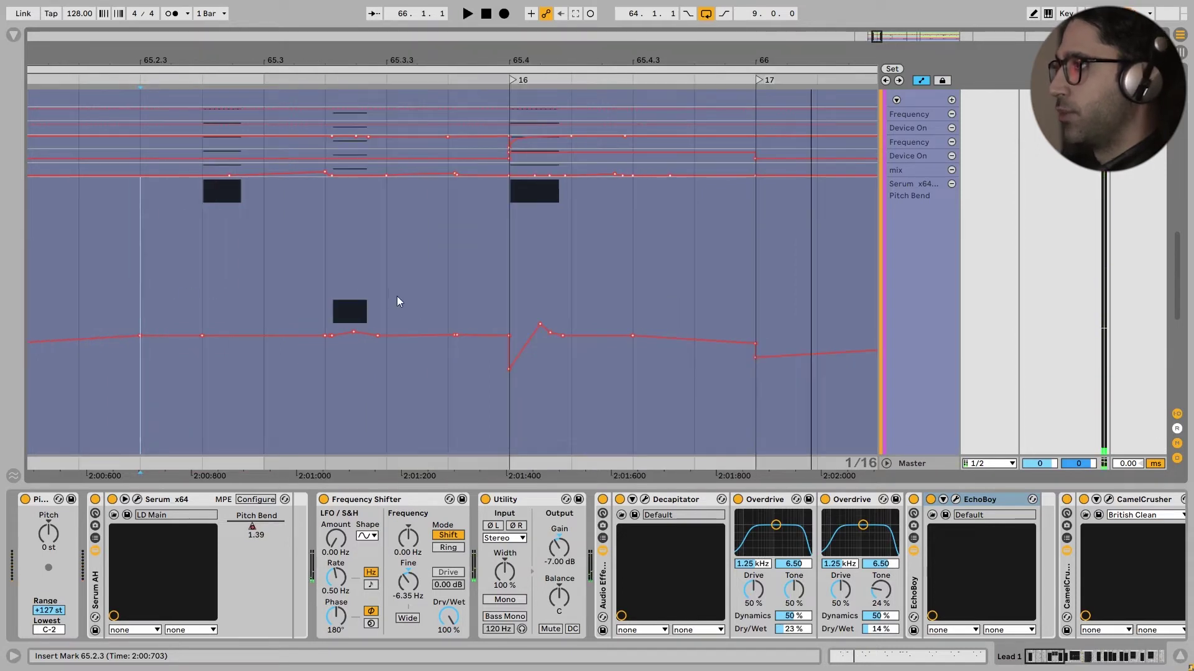
{"action": "left_click", "coordinate": [207, 201]}
{"action": "left_click", "coordinate": [325, 309]}
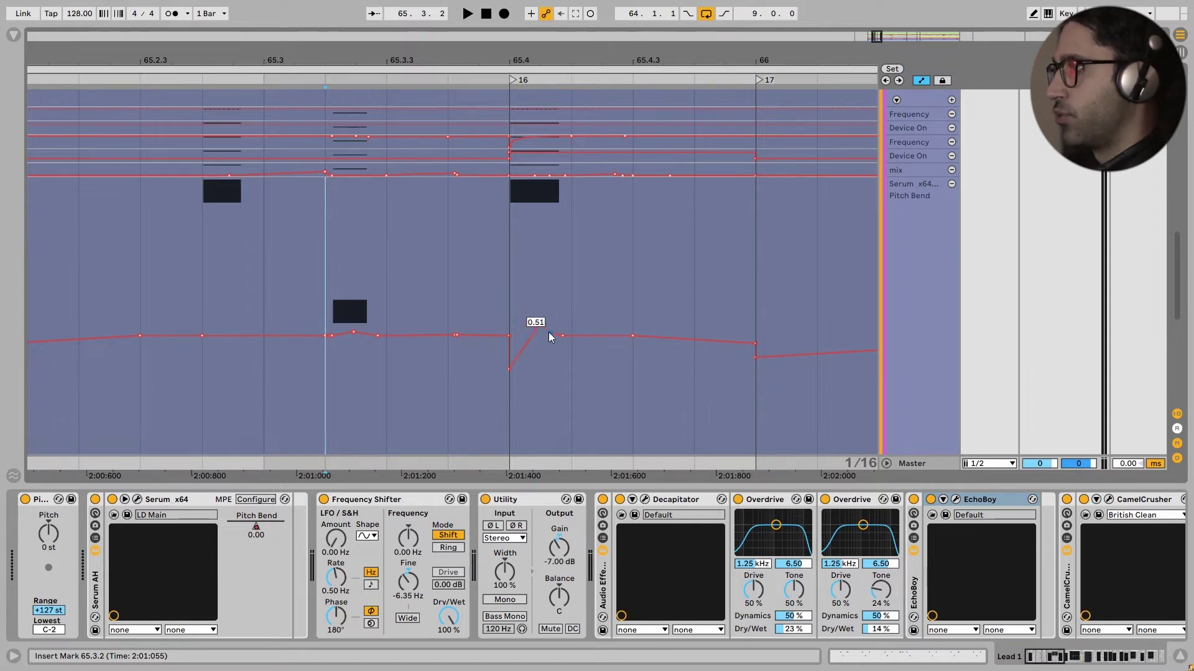
{"action": "key", "text": "space"}
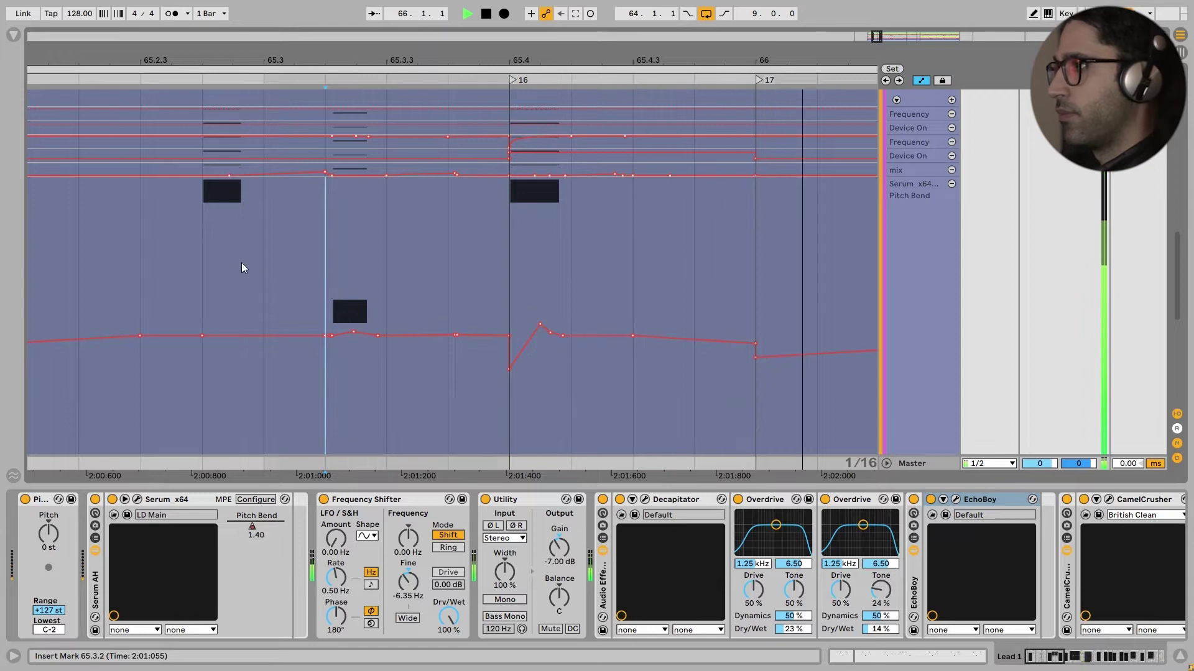
{"action": "key", "text": "space"}
{"action": "left_click", "coordinate": [210, 246]}
{"action": "key", "text": "space"}
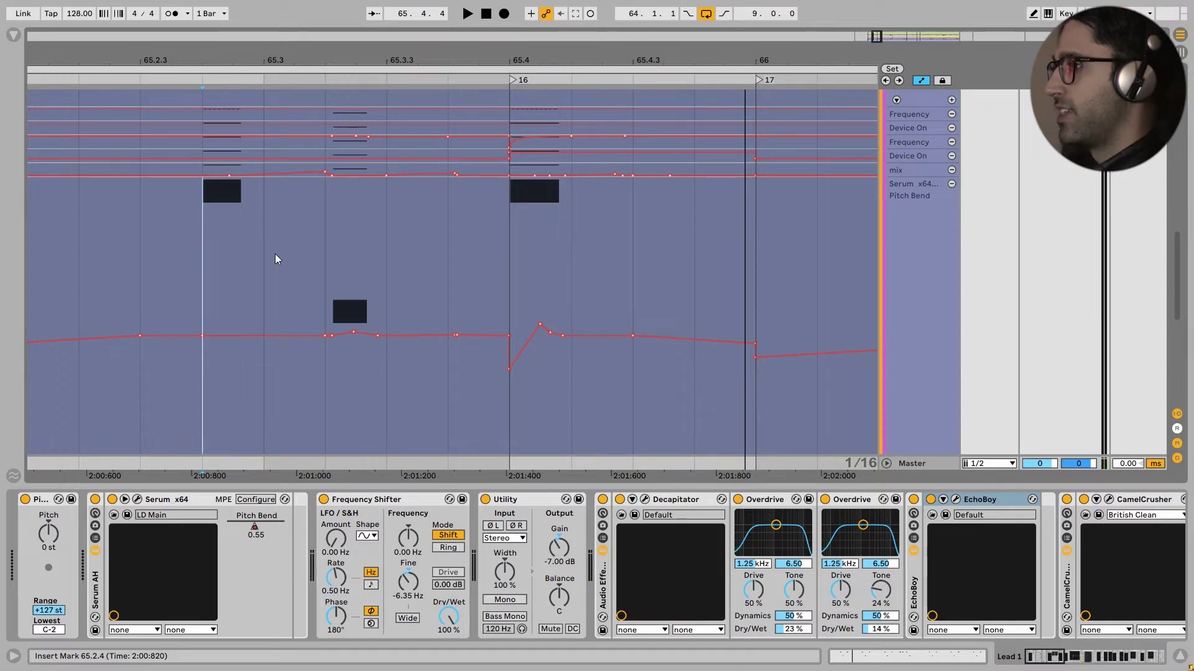
Step: Compare the lead during playback with the Frequency Shifter device switched off and on
{"action": "scroll", "coordinate": [275, 253], "scroll_direction": "down", "scroll_amount": 3}
{"action": "scroll", "coordinate": [440, 571], "scroll_direction": "right", "scroll_amount": 1}
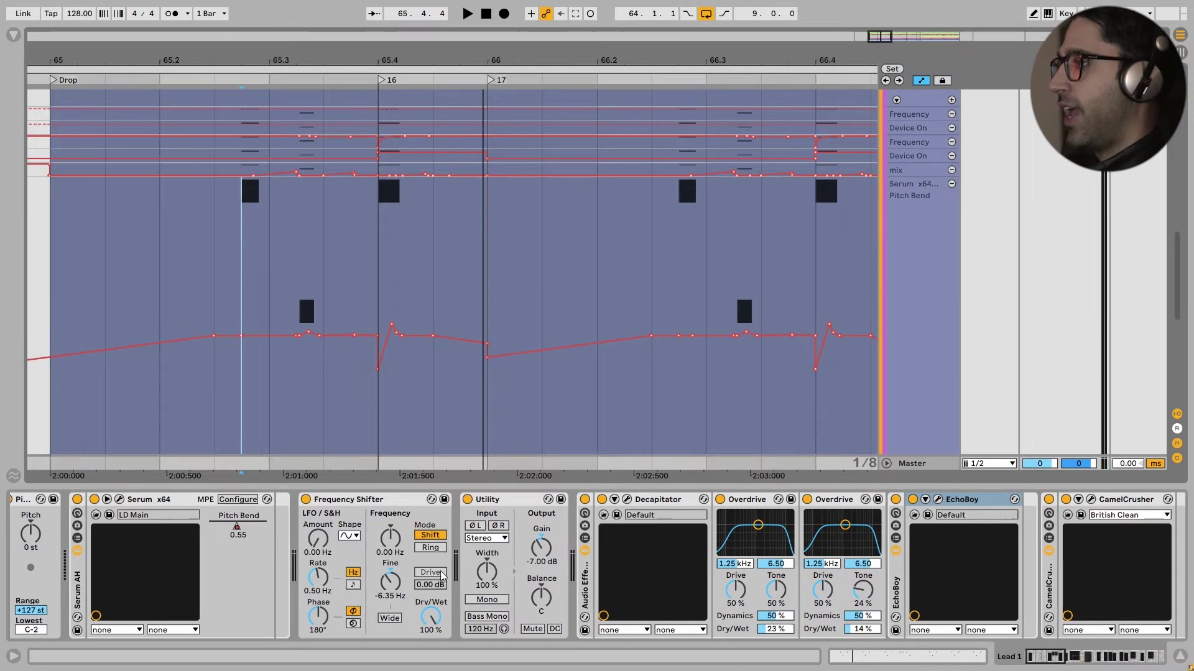
{"action": "left_click", "coordinate": [380, 507]}
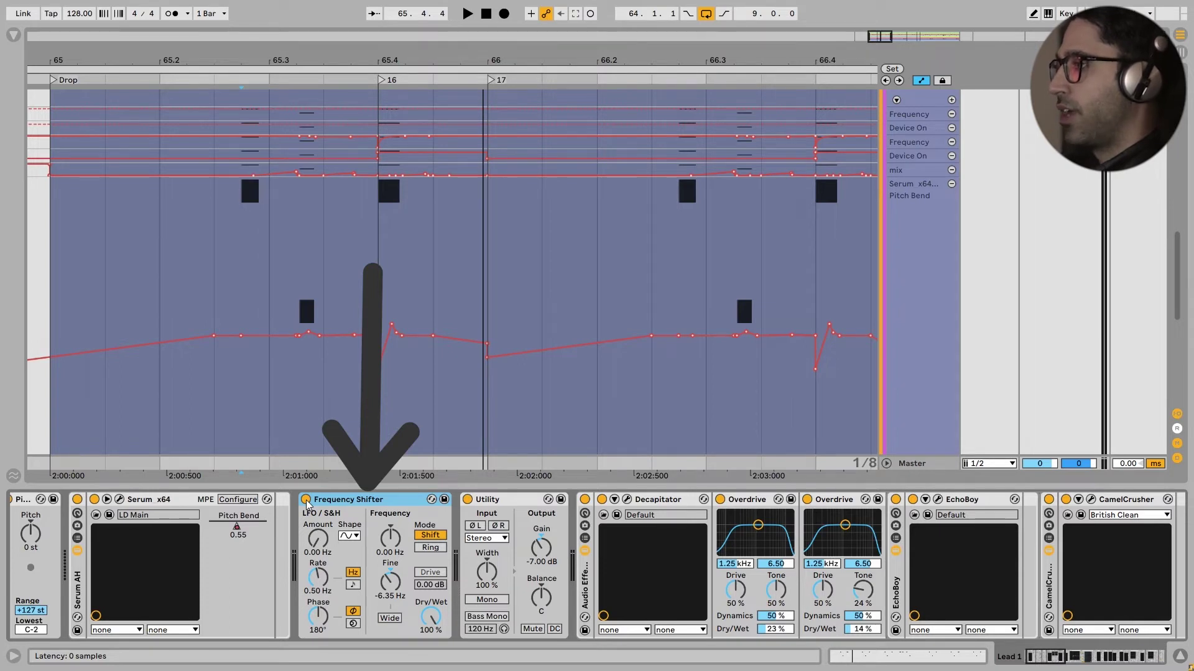
{"action": "key", "text": "space"}
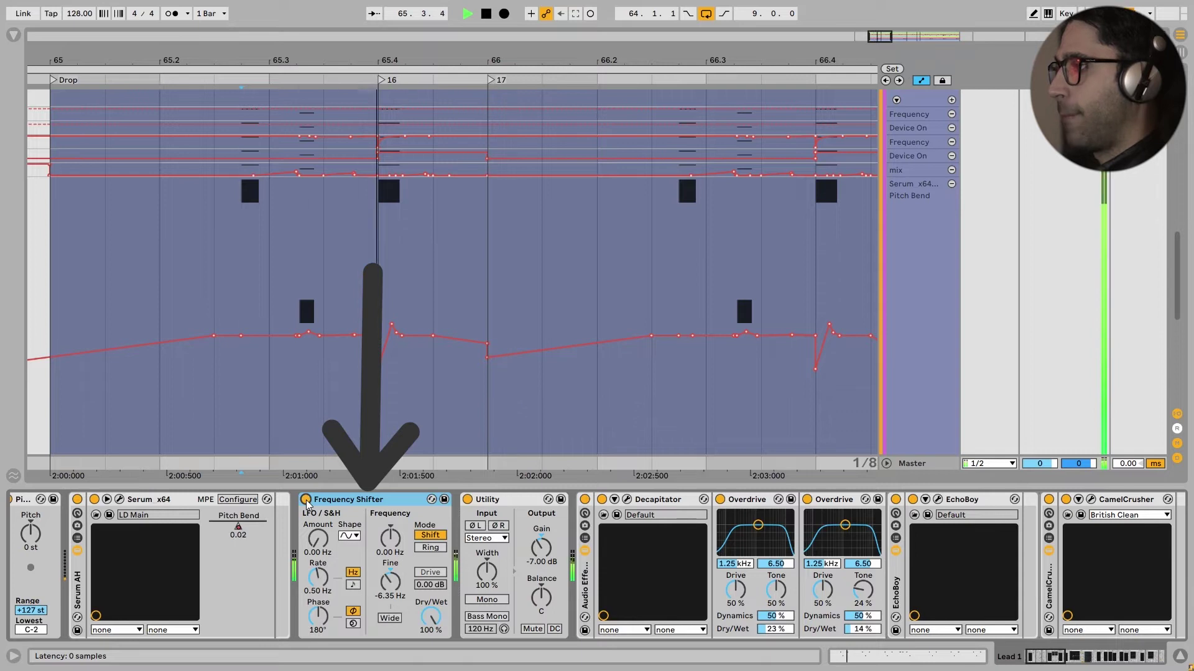
{"action": "key", "text": "space"}
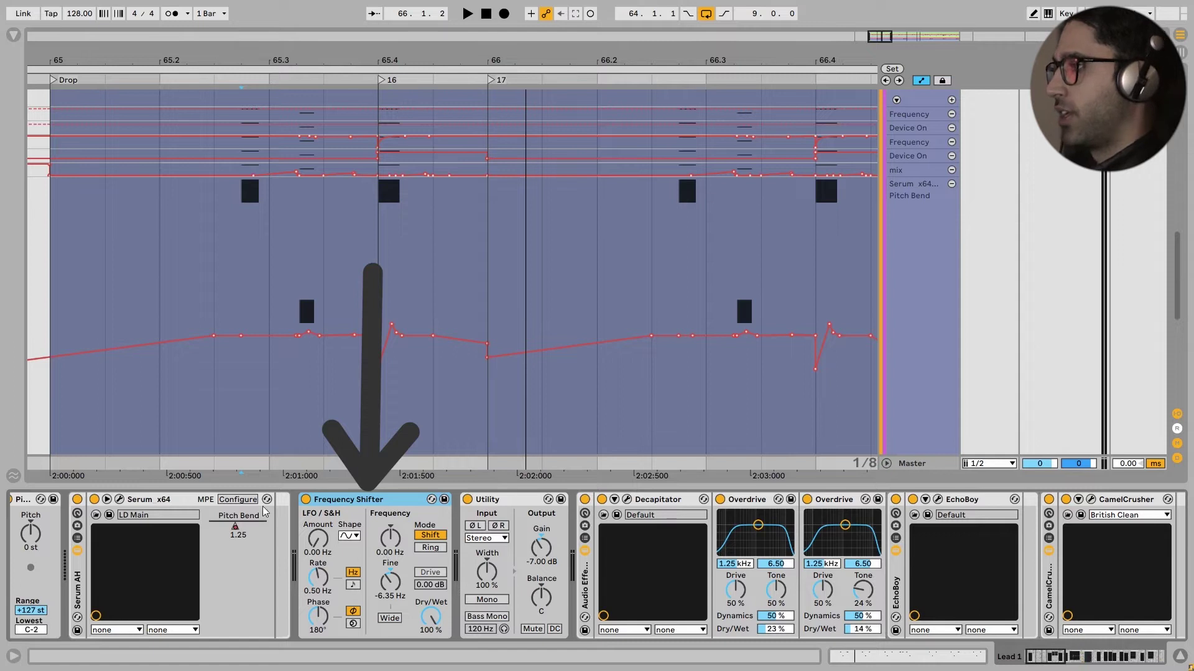
{"action": "left_click", "coordinate": [306, 499]}
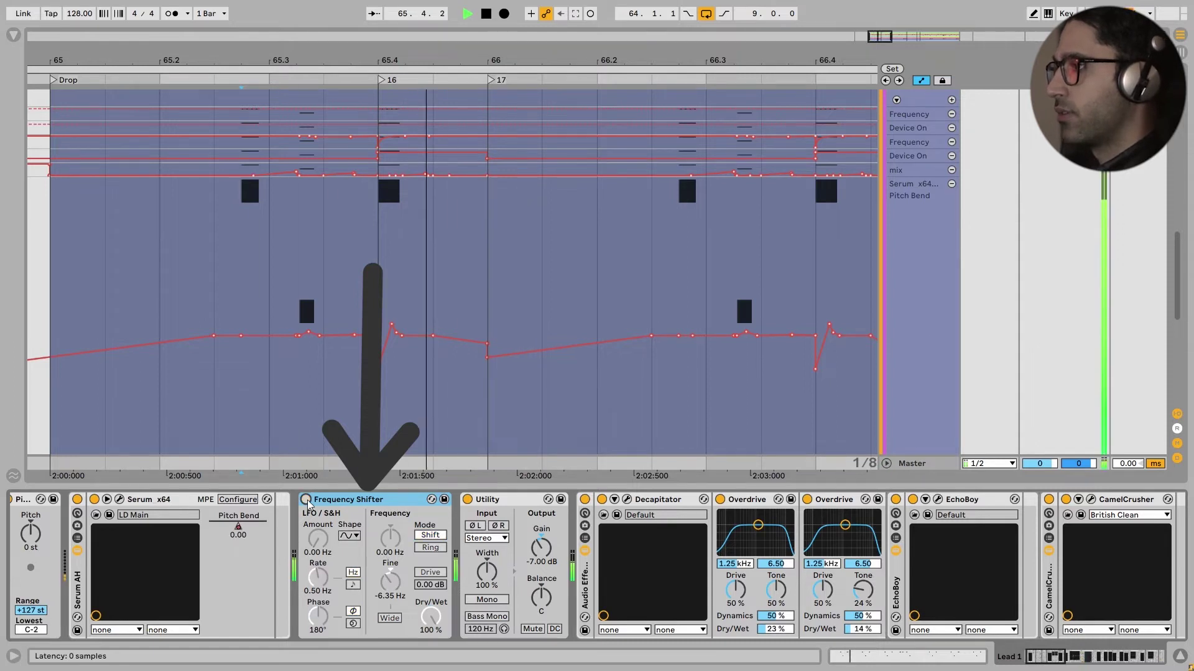
{"action": "left_click", "coordinate": [306, 500]}
{"action": "key", "text": "space"}
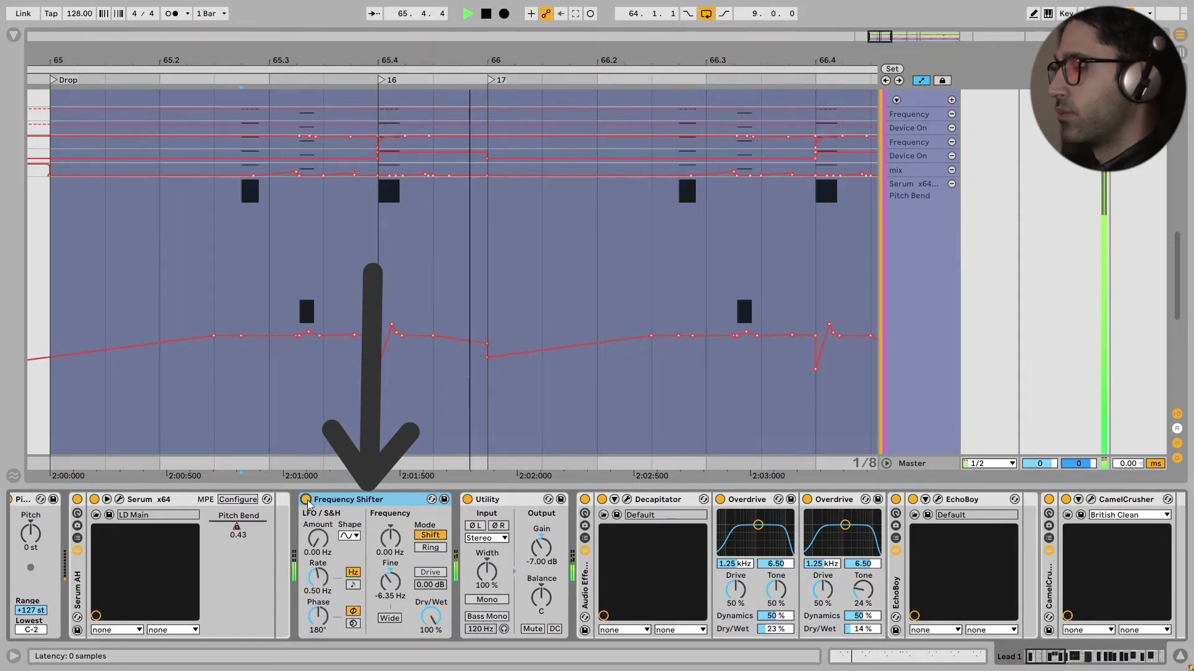
{"action": "key", "text": "space"}
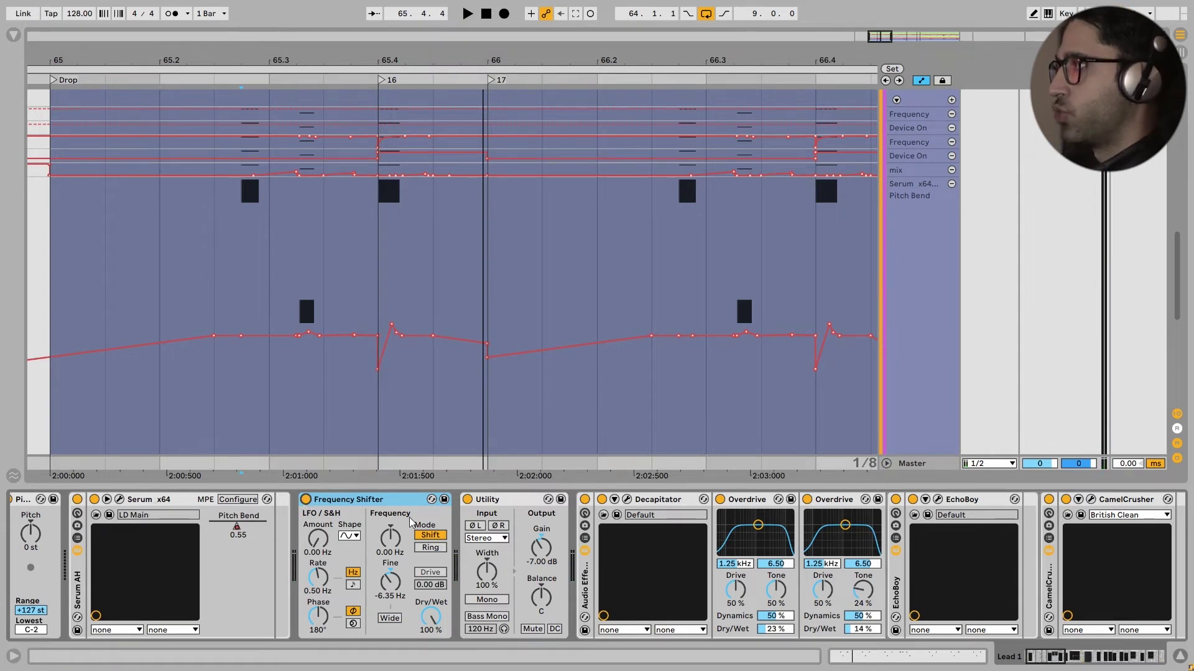
Step: Compare the lead during playback with the Decapitator and both Overdrive devices switched off and on
{"action": "scroll", "coordinate": [518, 553], "scroll_direction": "right", "scroll_amount": 3}
{"action": "left_click", "coordinate": [509, 501]}
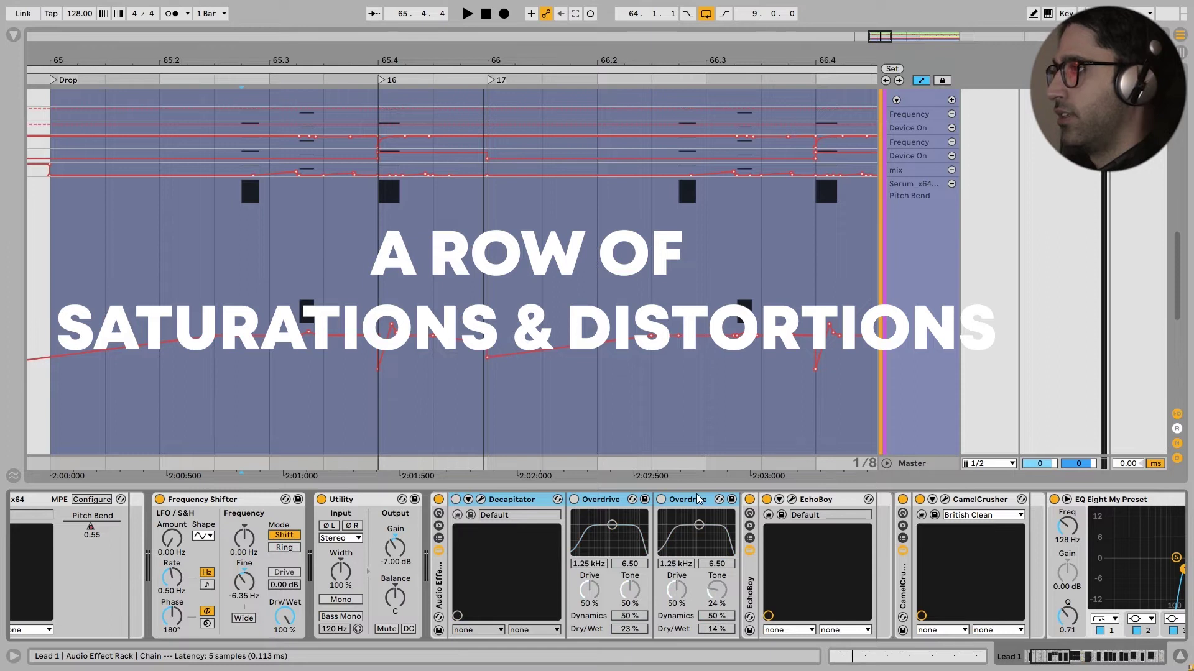
{"action": "key", "text": "space"}
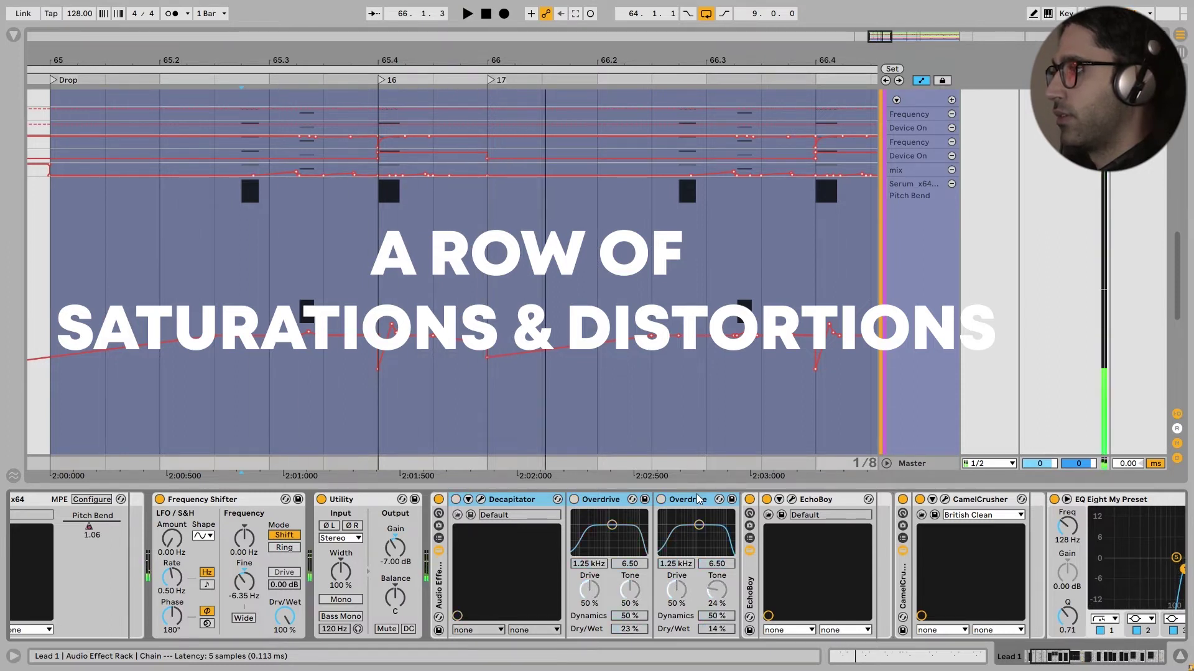
{"action": "key", "text": "space"}
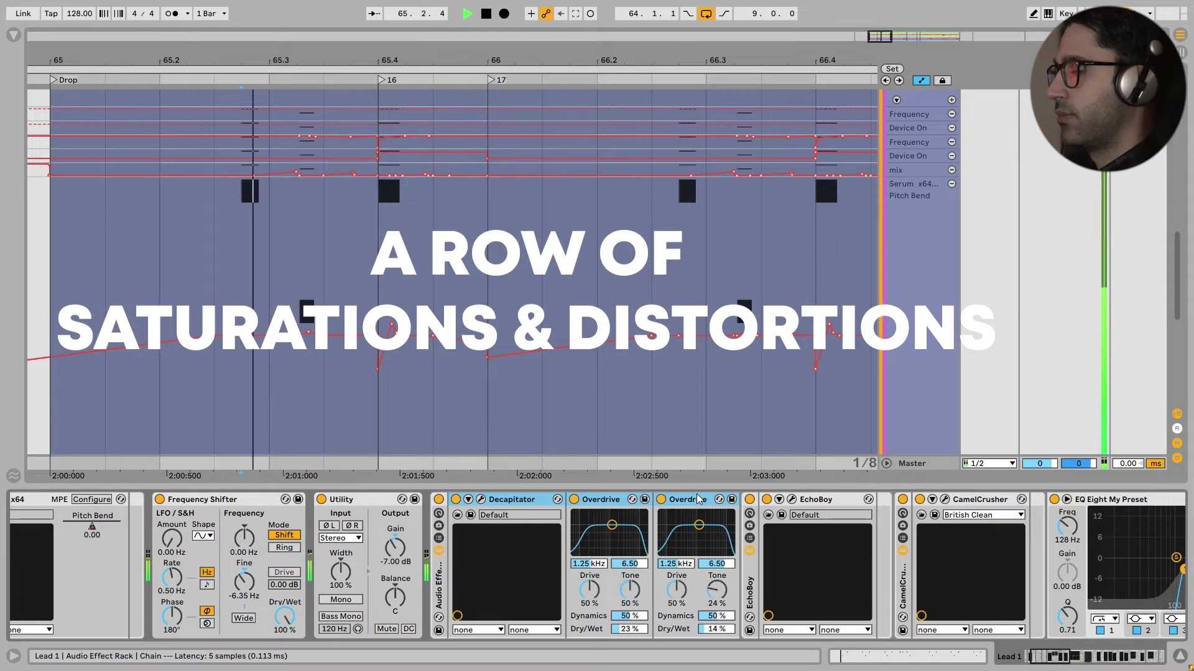
{"action": "key", "text": "space"}
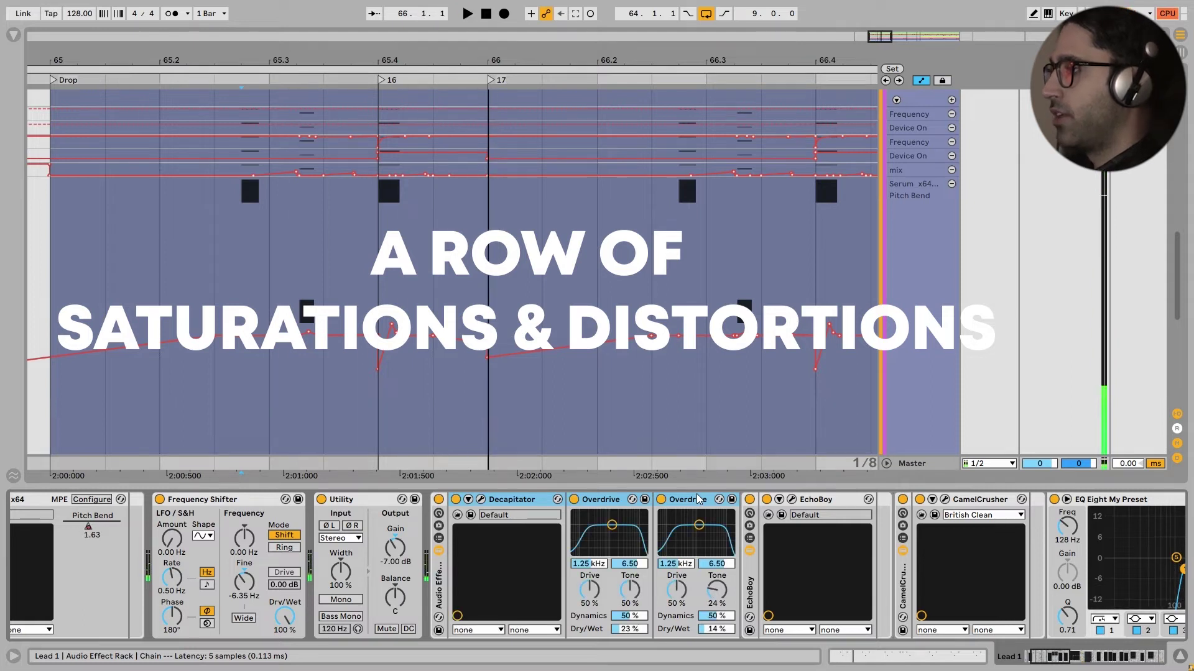
Step: Open the EchoBoy plug-in that follows the Overdrives and examine its echo settings and preset list
{"action": "scroll", "coordinate": [774, 556], "scroll_direction": "right", "scroll_amount": 4}
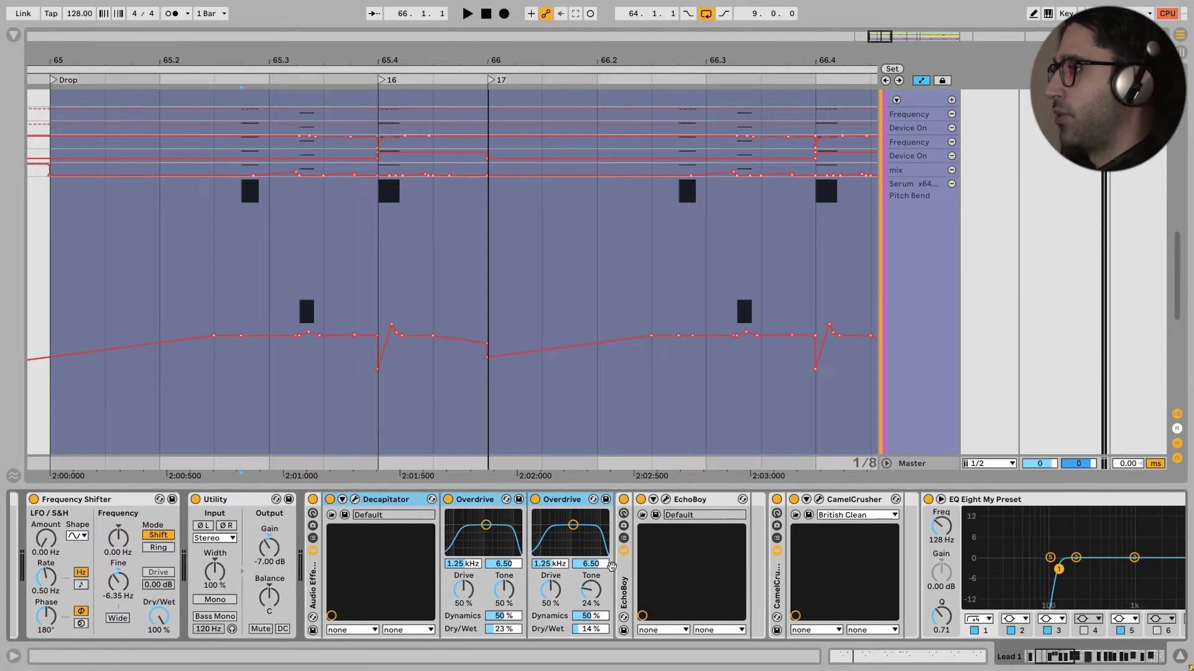
{"action": "scroll", "coordinate": [611, 566], "scroll_direction": "right", "scroll_amount": 3}
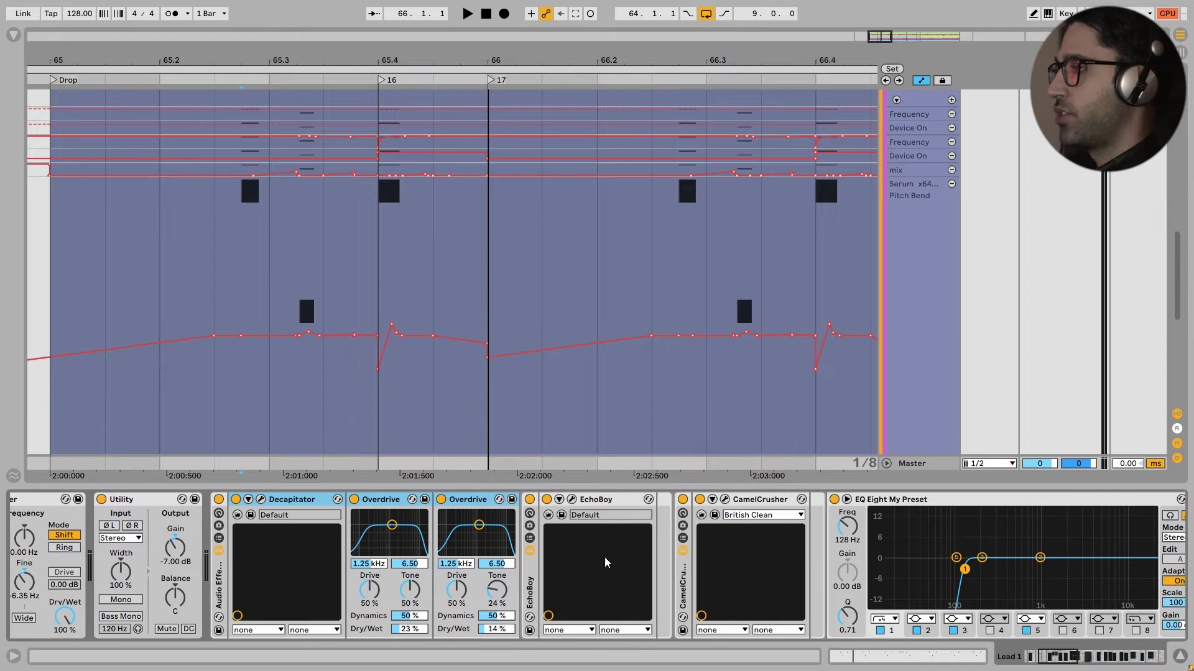
{"action": "left_click", "coordinate": [571, 500]}
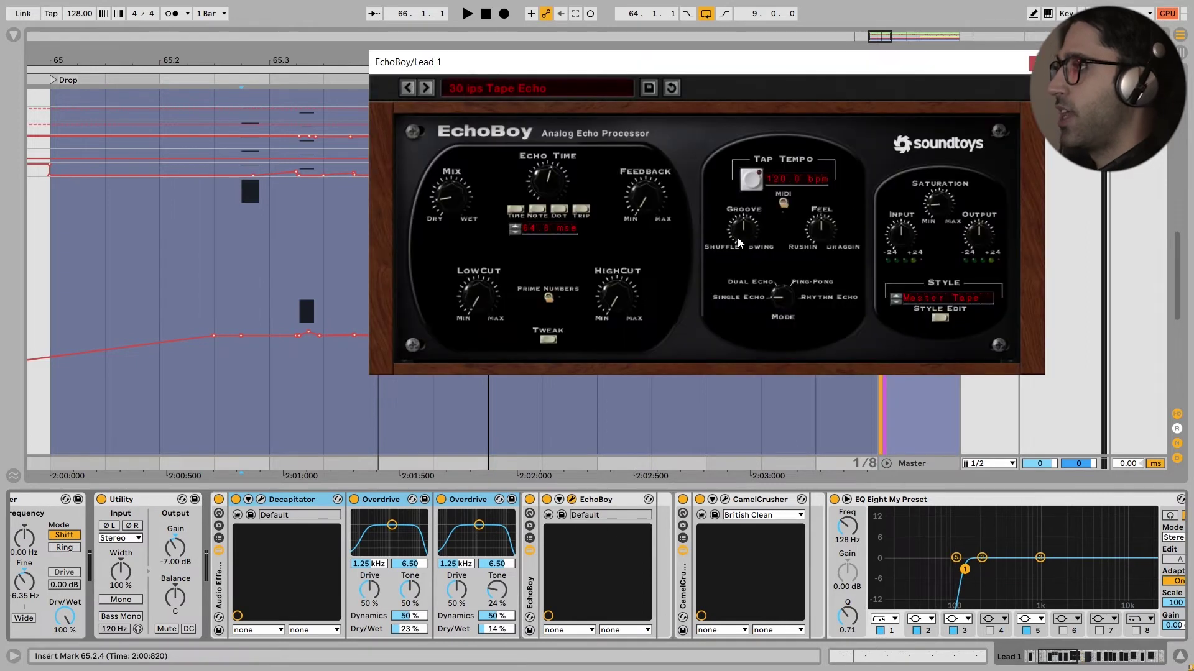
{"action": "left_click", "coordinate": [479, 92]}
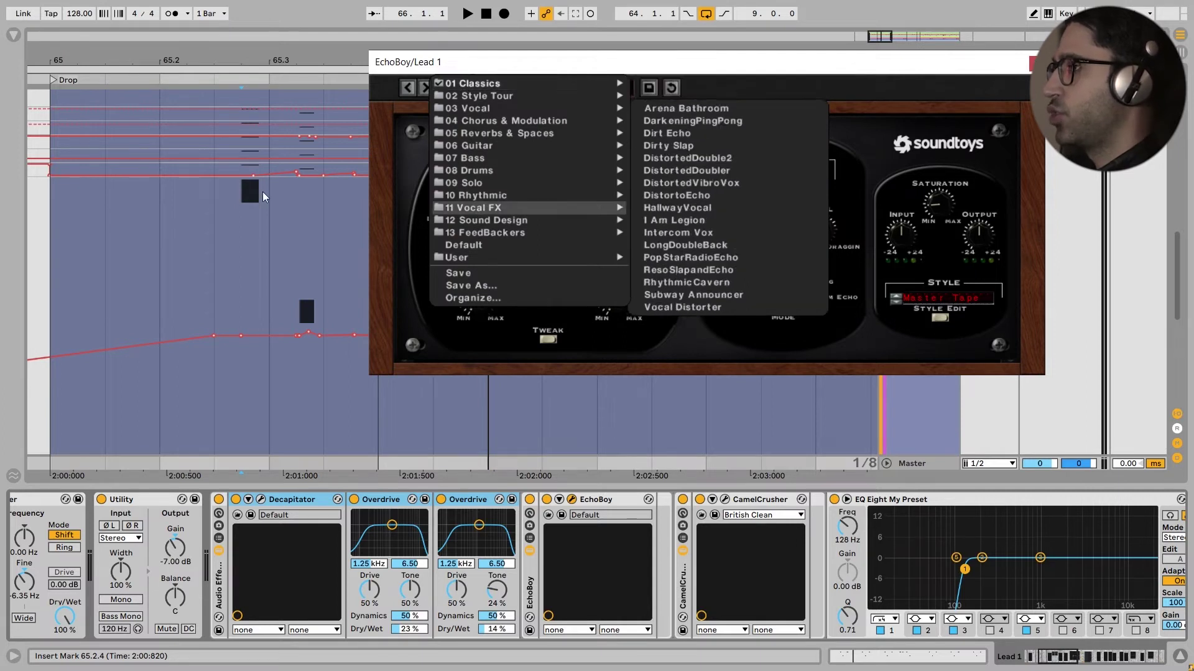
{"action": "left_click", "coordinate": [684, 96]}
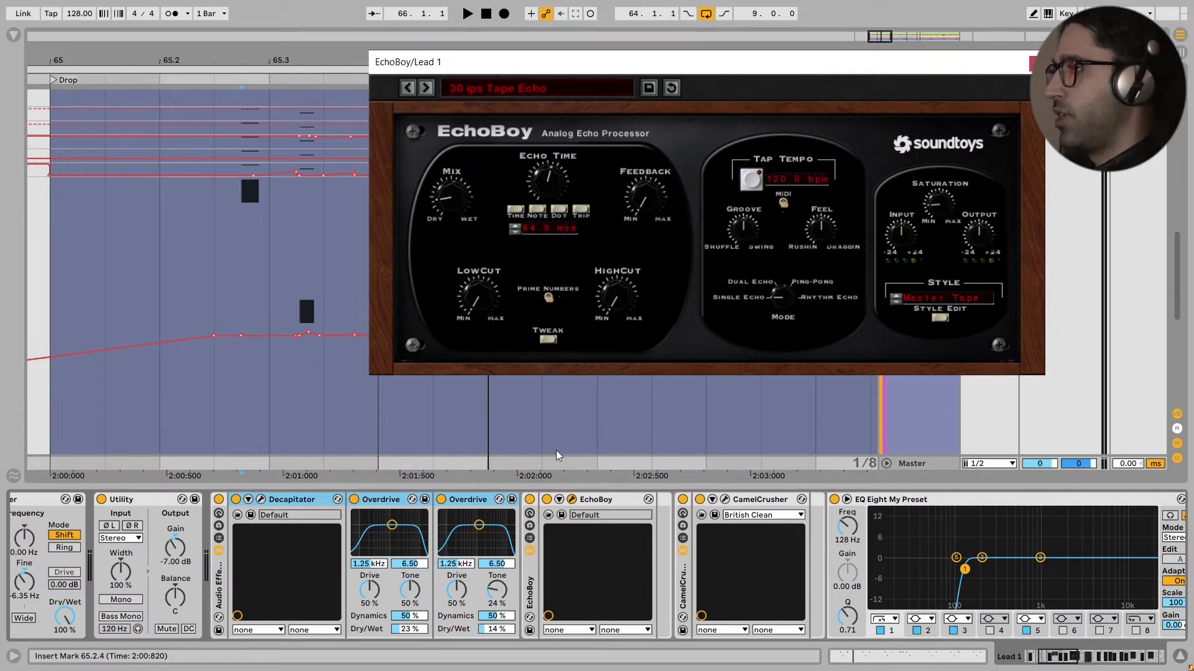
Step: Compare the lead during playback with the EchoBoy rack switched off and on, and hide the plug-in window
{"action": "left_click", "coordinate": [529, 500]}
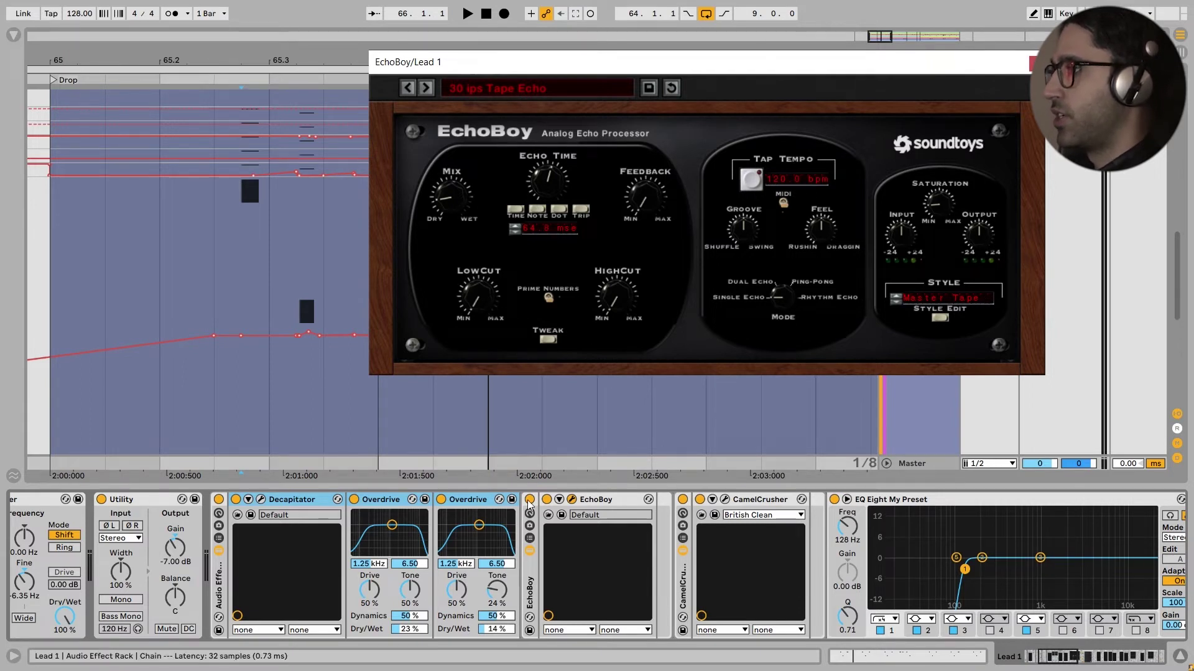
{"action": "key", "text": "space"}
{"action": "left_click", "coordinate": [529, 500]}
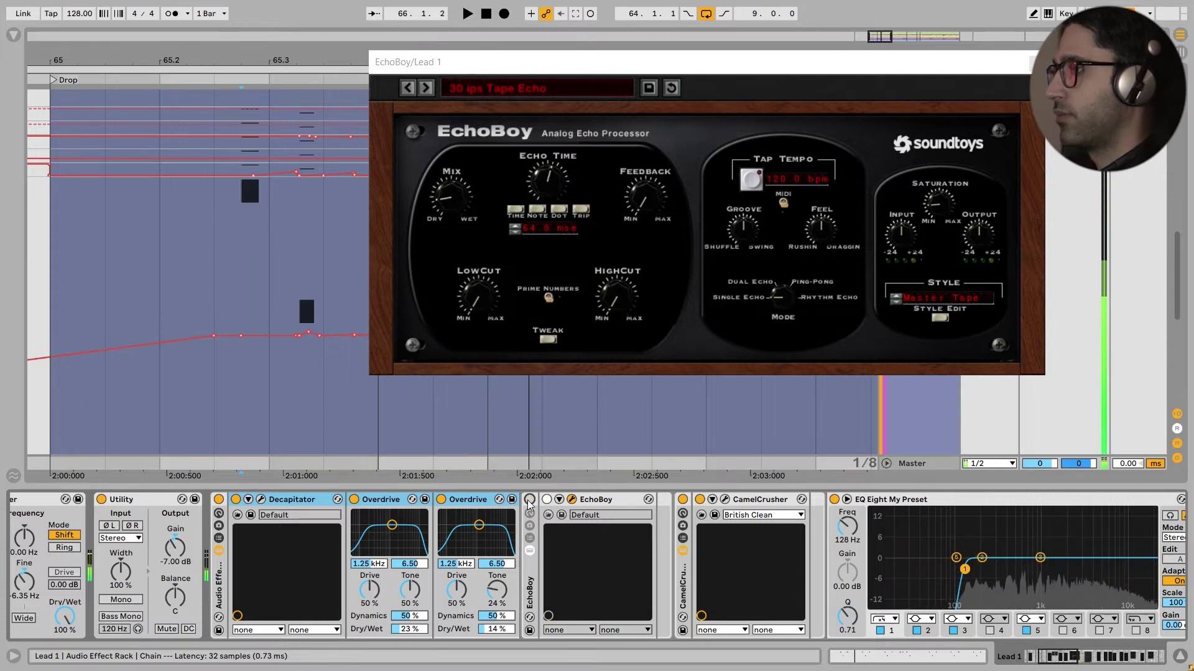
{"action": "left_click", "coordinate": [529, 500]}
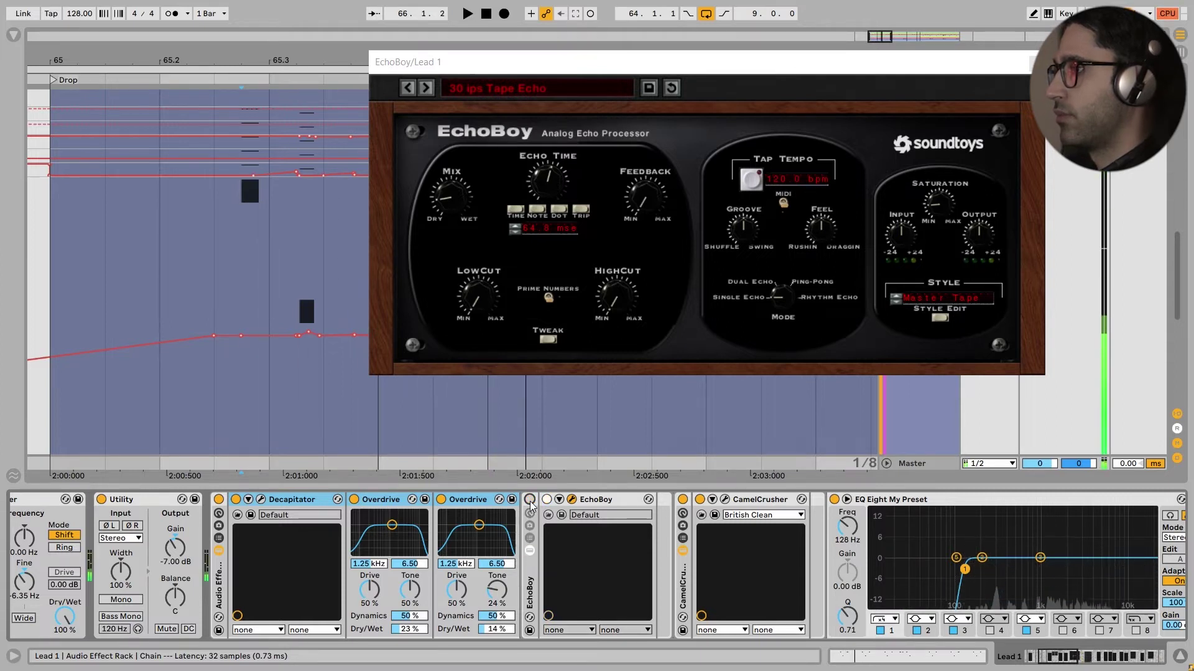
{"action": "left_click", "coordinate": [529, 500]}
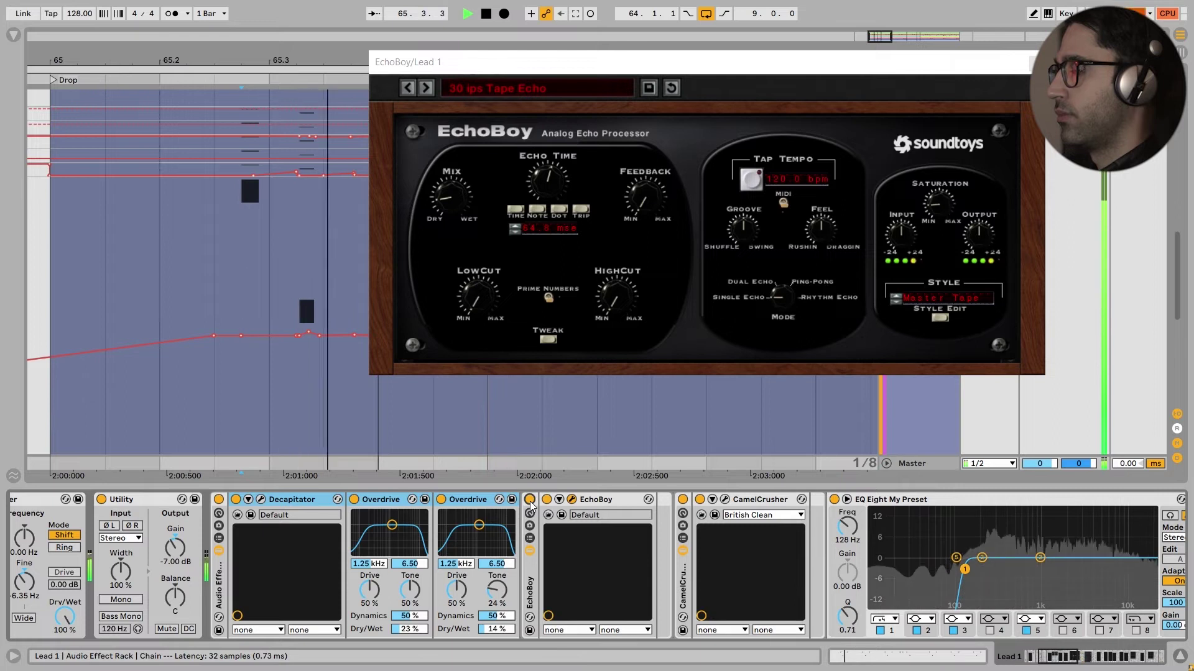
{"action": "key", "text": "space"}
{"action": "key", "text": "ctrl+alt+p"}
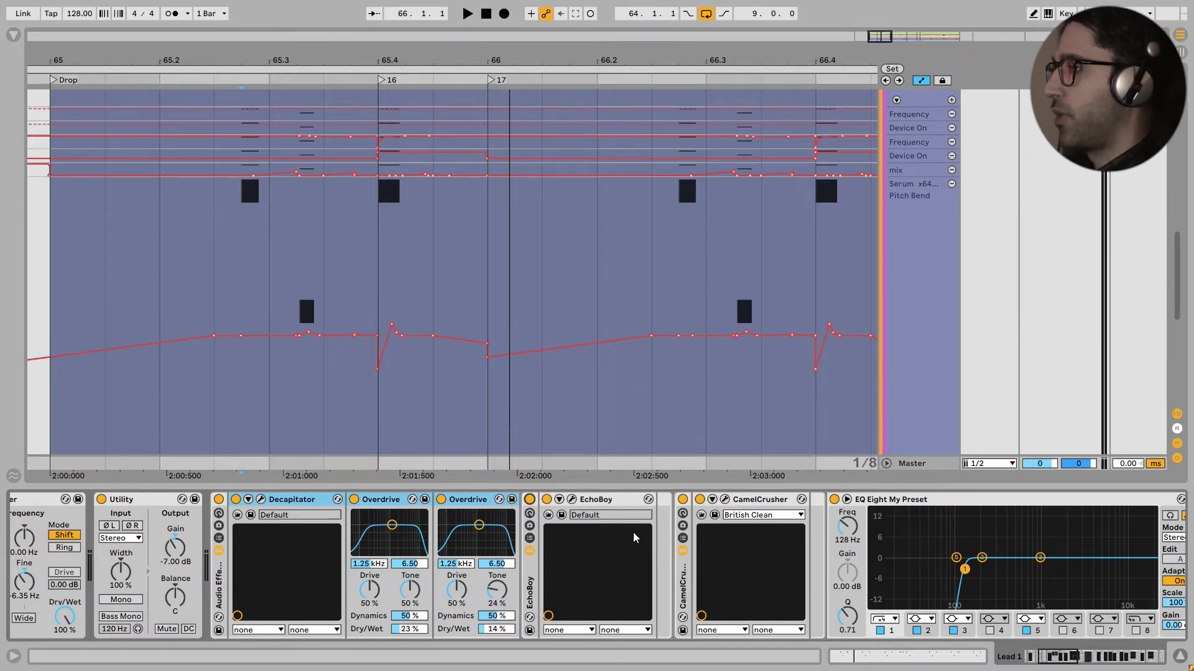
Step: Open CamelCrusher and examine its distortion, filter, compressor and master settings
{"action": "scroll", "coordinate": [758, 531], "scroll_direction": "right", "scroll_amount": 3}
{"action": "left_click", "coordinate": [620, 501]}
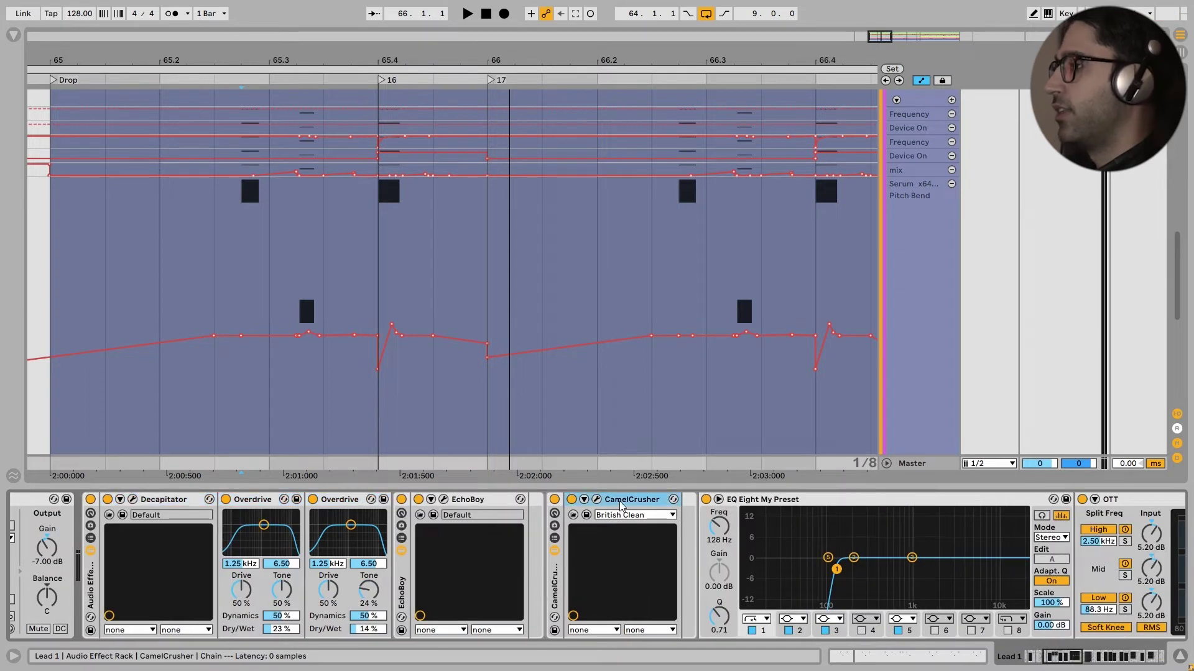
{"action": "left_click", "coordinate": [598, 501]}
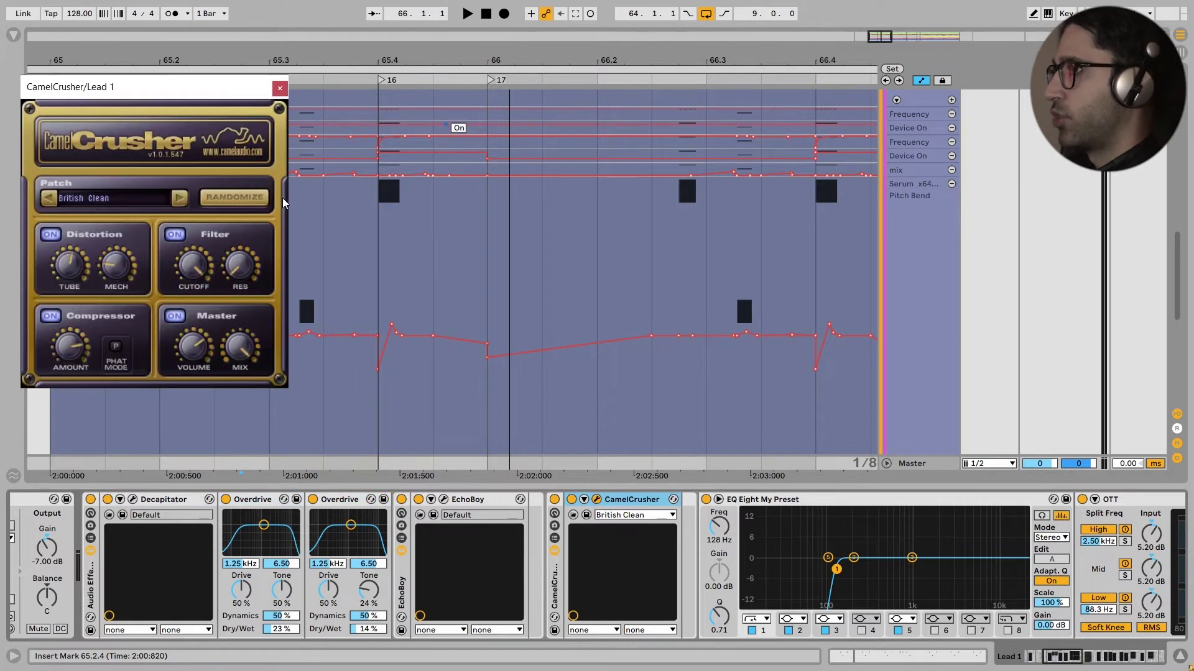
{"action": "left_click", "coordinate": [278, 89]}
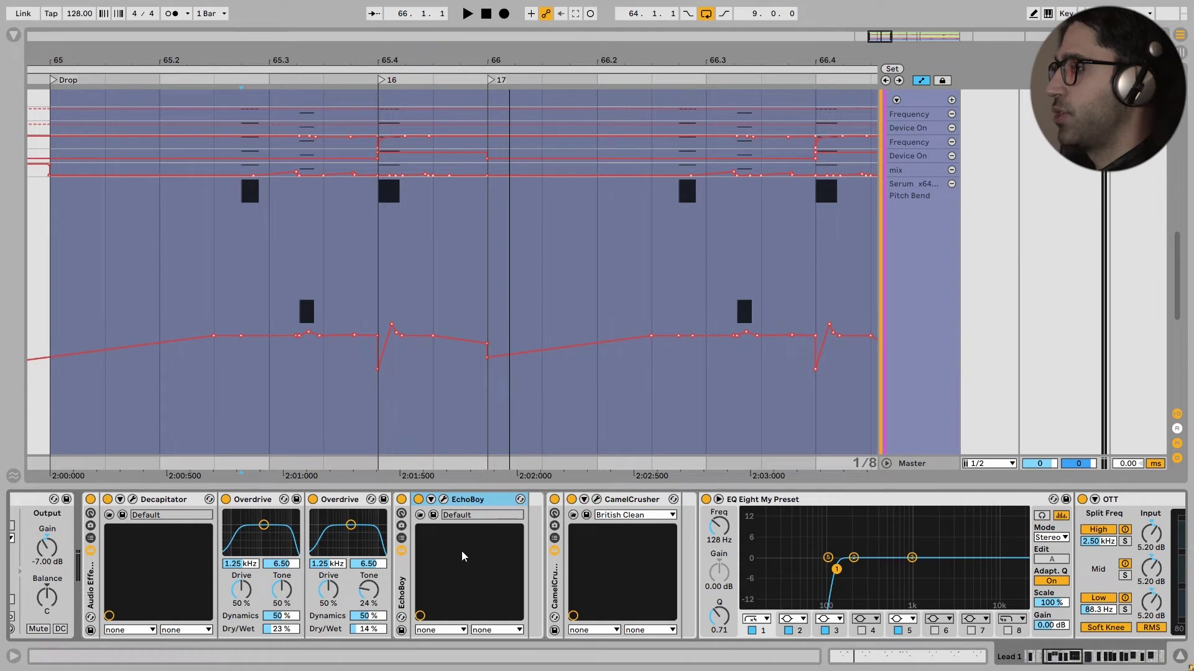
Step: Compare the lead during playback with the CamelCrusher rack switched off and on
{"action": "scroll", "coordinate": [561, 552], "scroll_direction": "right", "scroll_amount": 2}
{"action": "key", "text": "space"}
{"action": "left_click", "coordinate": [492, 501]}
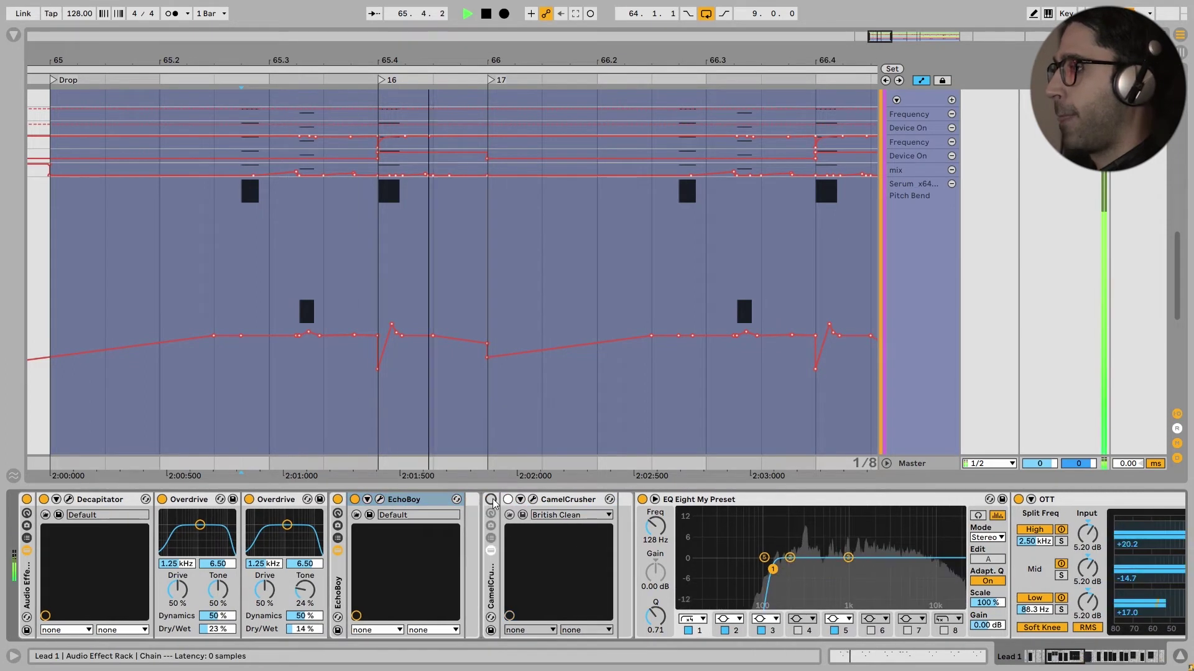
{"action": "left_click", "coordinate": [491, 500]}
{"action": "key", "text": "space"}
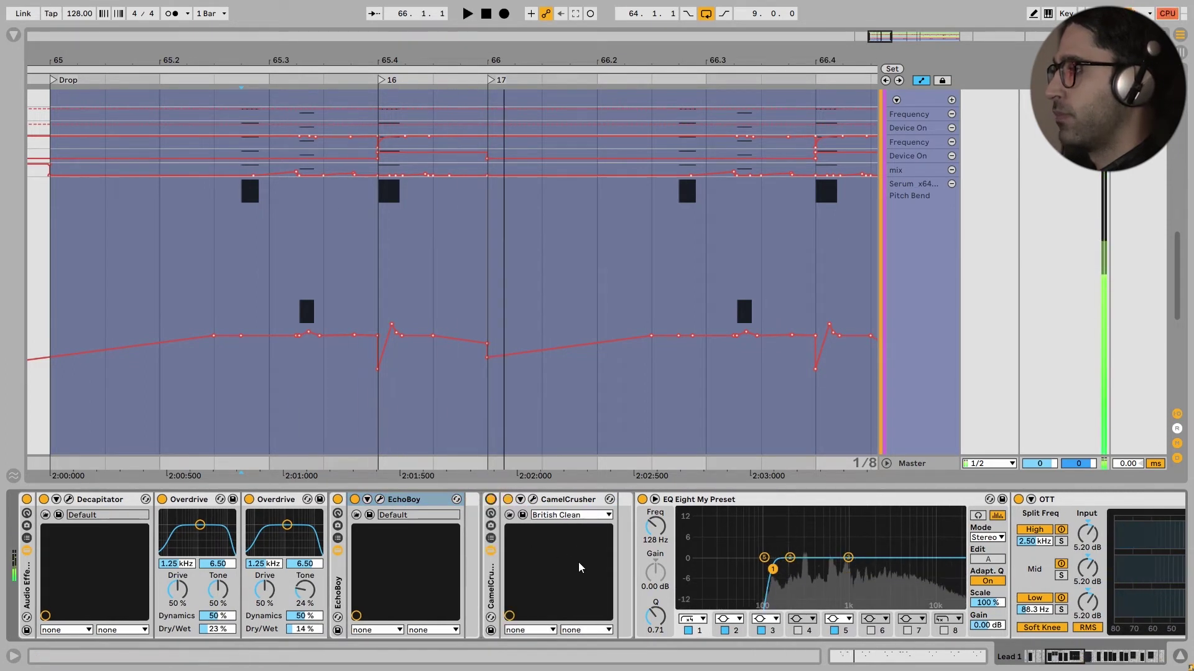
Step: Review the EQ Eight and OTT devices, and inspect the band curves in FabFilter Pro-MB and the first Pro-Q 3
{"action": "scroll", "coordinate": [599, 567], "scroll_direction": "right", "scroll_amount": 2}
{"action": "scroll", "coordinate": [541, 561], "scroll_direction": "right", "scroll_amount": 9}
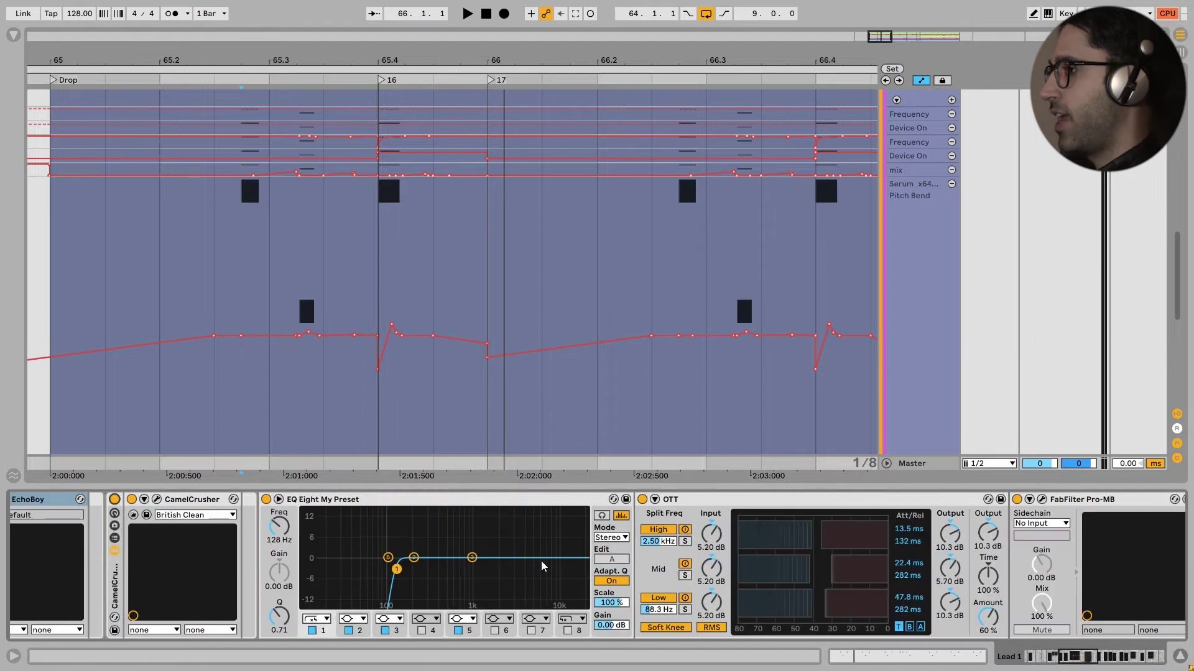
{"action": "scroll", "coordinate": [501, 543], "scroll_direction": "right", "scroll_amount": 6}
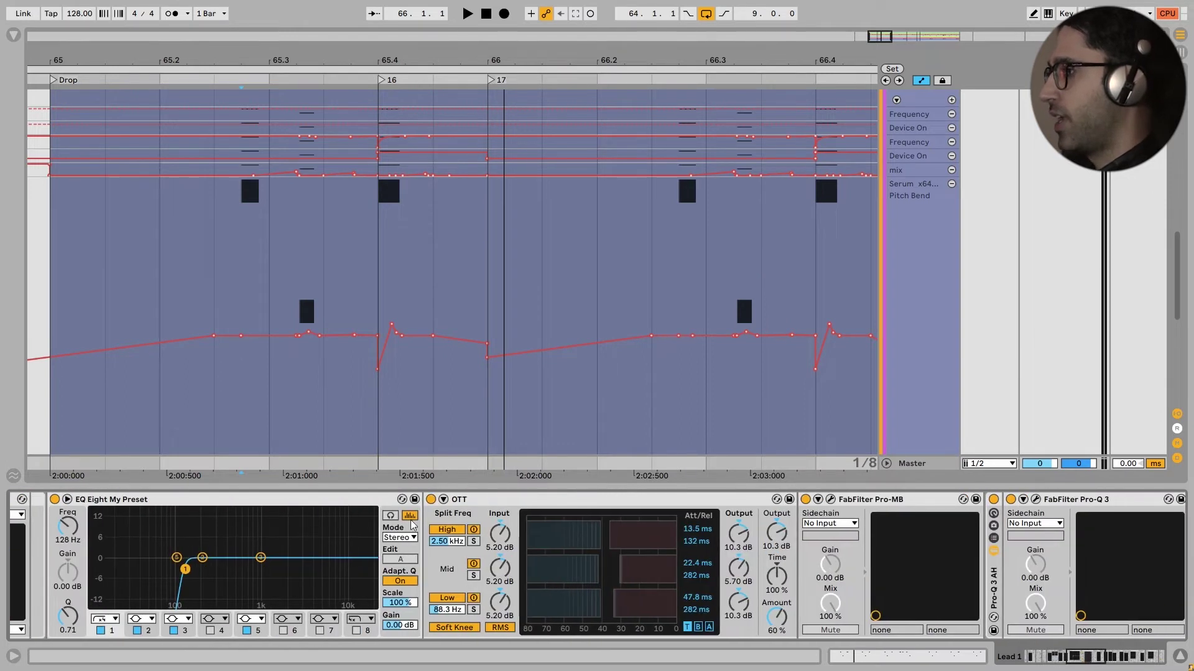
{"action": "scroll", "coordinate": [858, 584], "scroll_direction": "right", "scroll_amount": 9}
{"action": "left_click", "coordinate": [507, 499]}
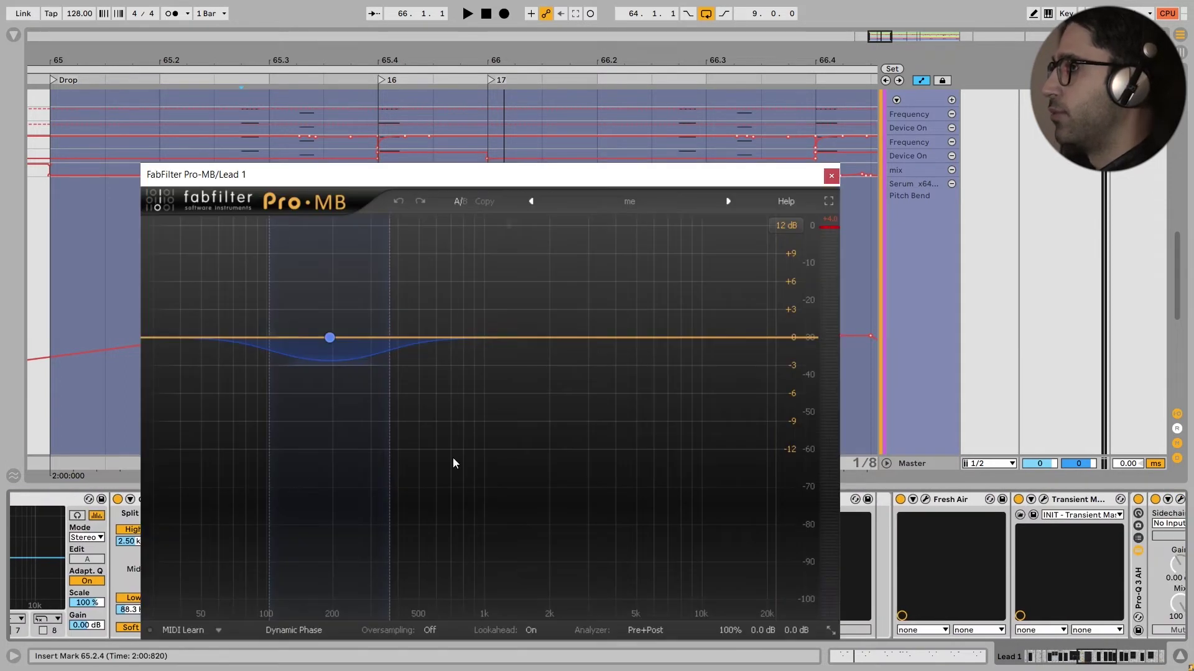
{"action": "left_click", "coordinate": [832, 178]}
{"action": "left_click", "coordinate": [773, 521]}
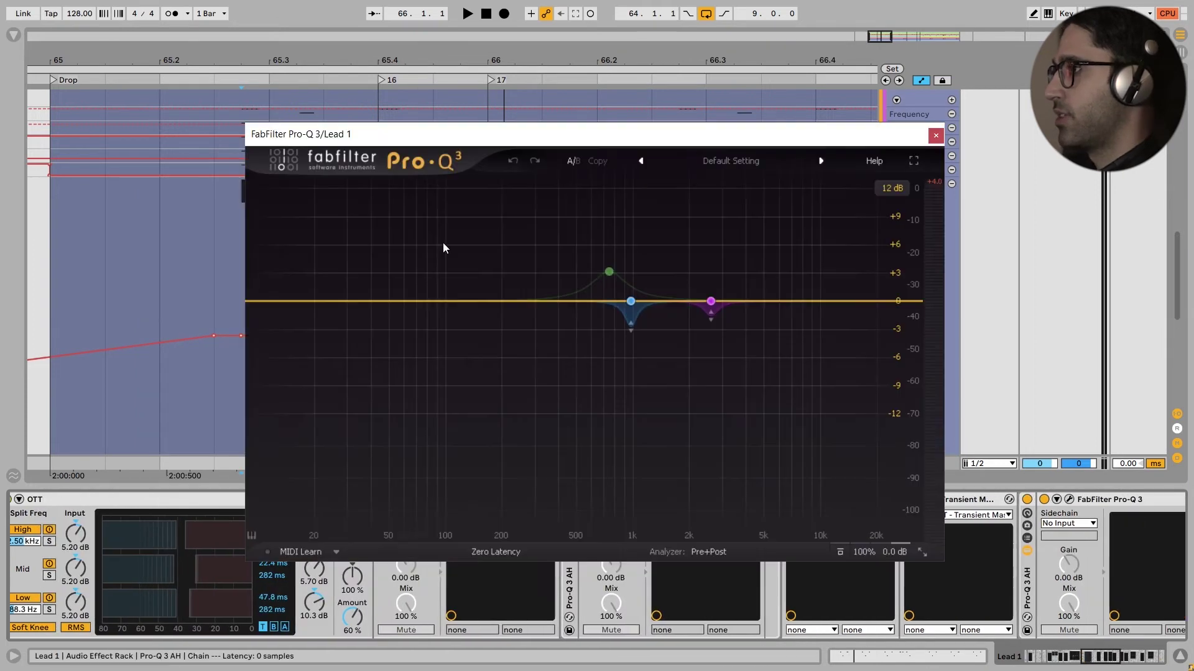
{"action": "left_click", "coordinate": [936, 136]}
Step: Open Fresh Air and examine its Mid Air and High Air amounts
{"action": "scroll", "coordinate": [595, 516], "scroll_direction": "right", "scroll_amount": 6}
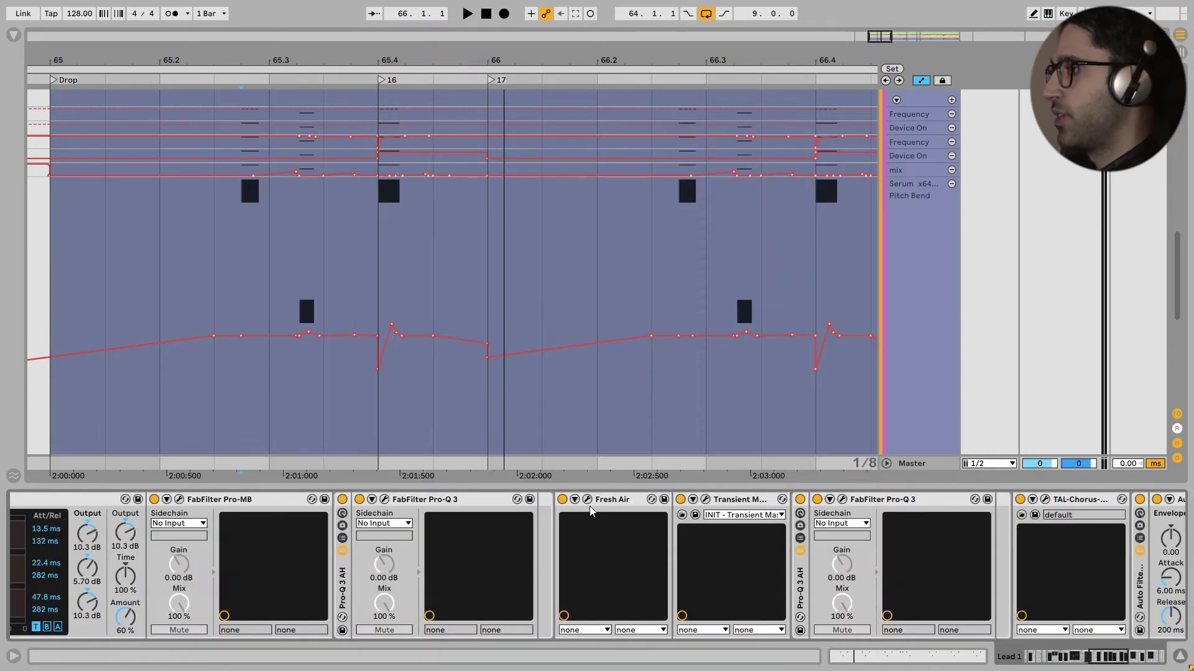
{"action": "left_click", "coordinate": [587, 499]}
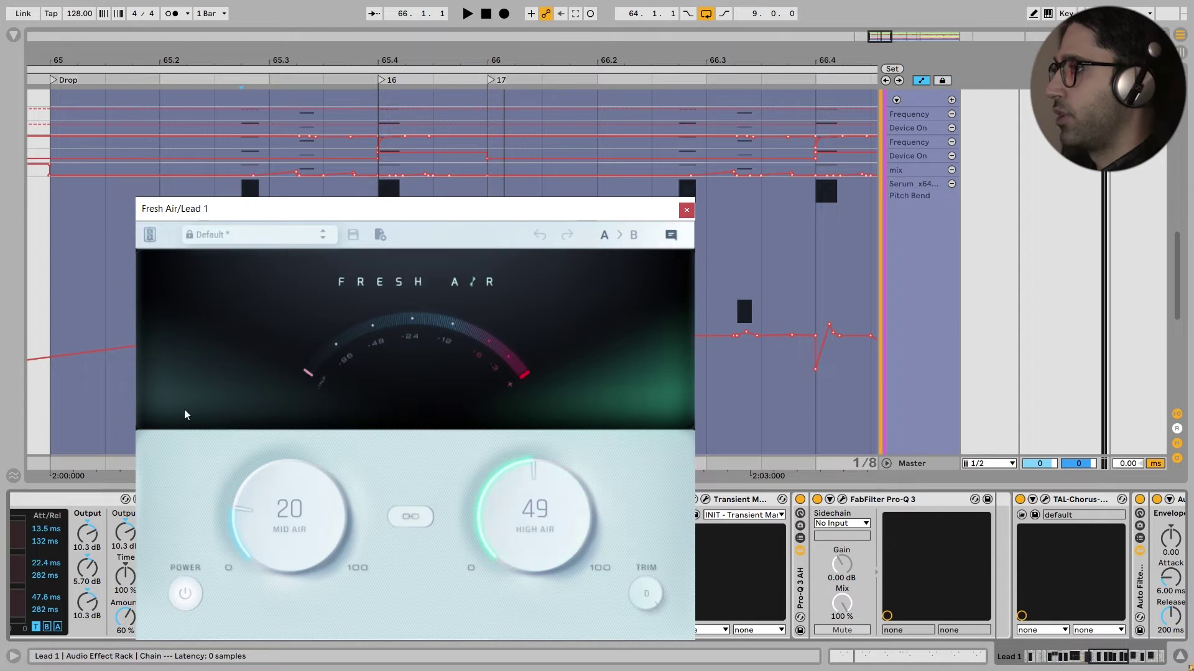
{"action": "left_click", "coordinate": [685, 205]}
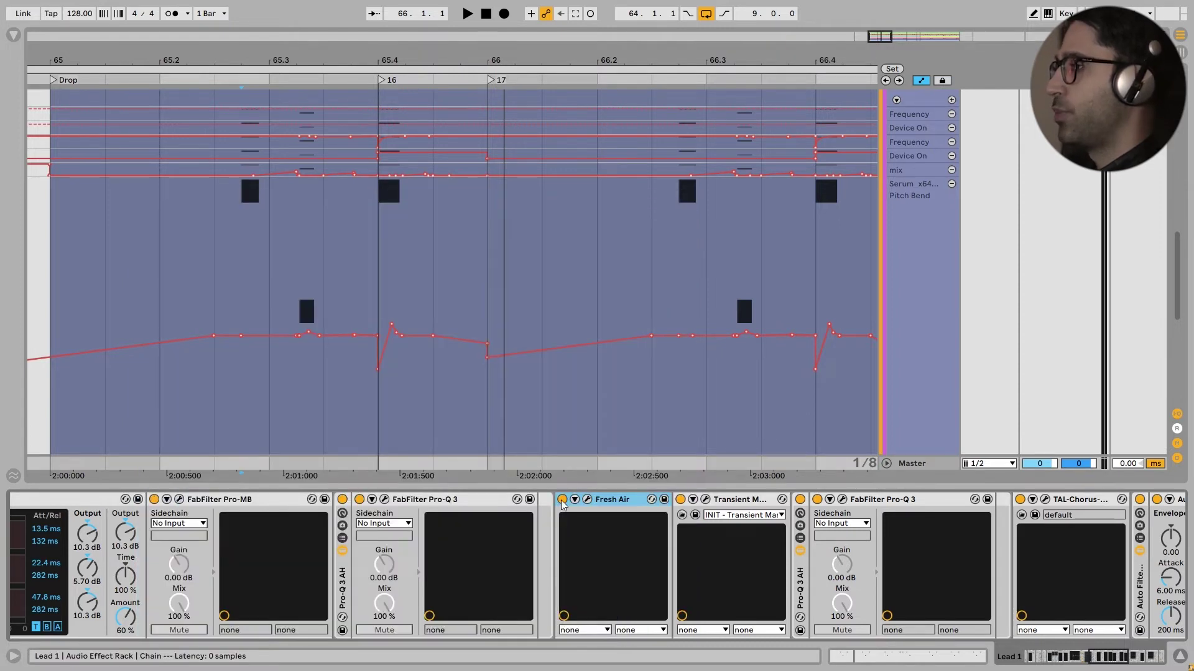
Step: Compare the lead during playback with Fresh Air switched off and on, and recheck the plug-in's settings
{"action": "key", "text": "space"}
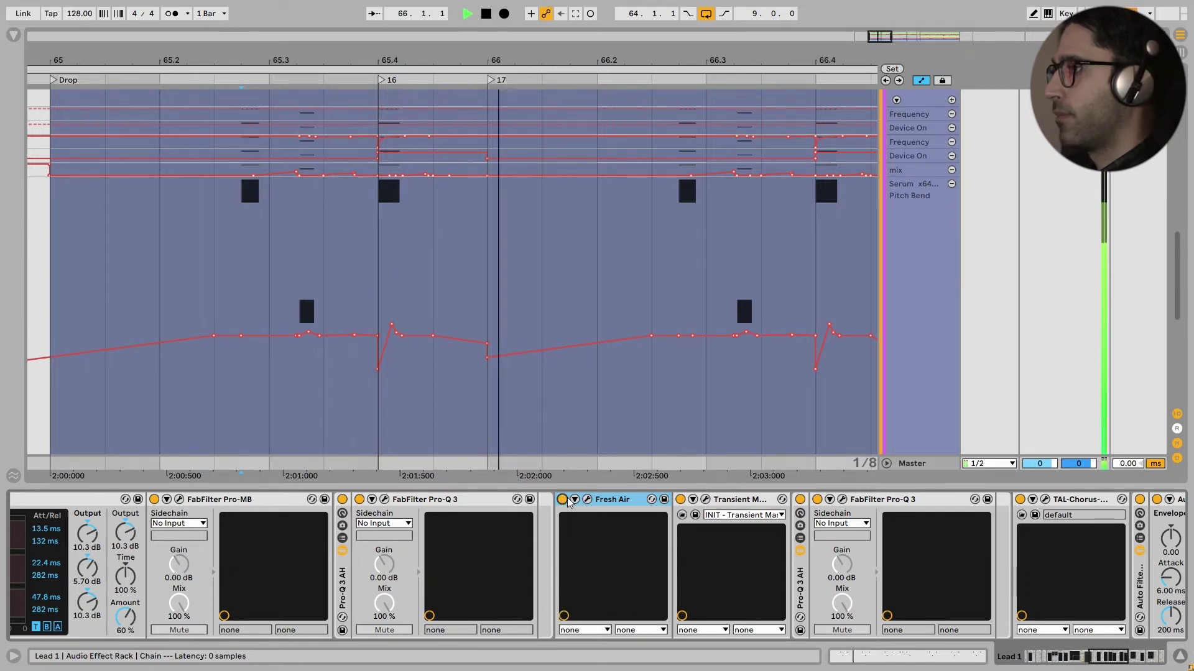
{"action": "left_click", "coordinate": [562, 500]}
{"action": "left_click", "coordinate": [562, 500]}
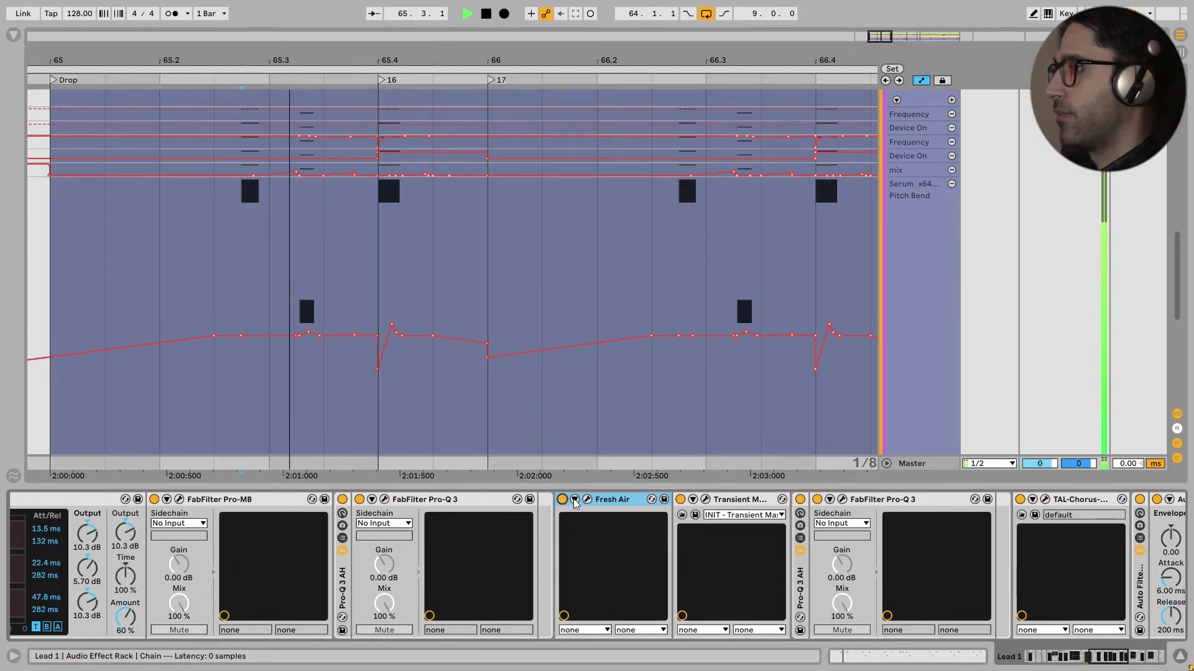
{"action": "key", "text": "space"}
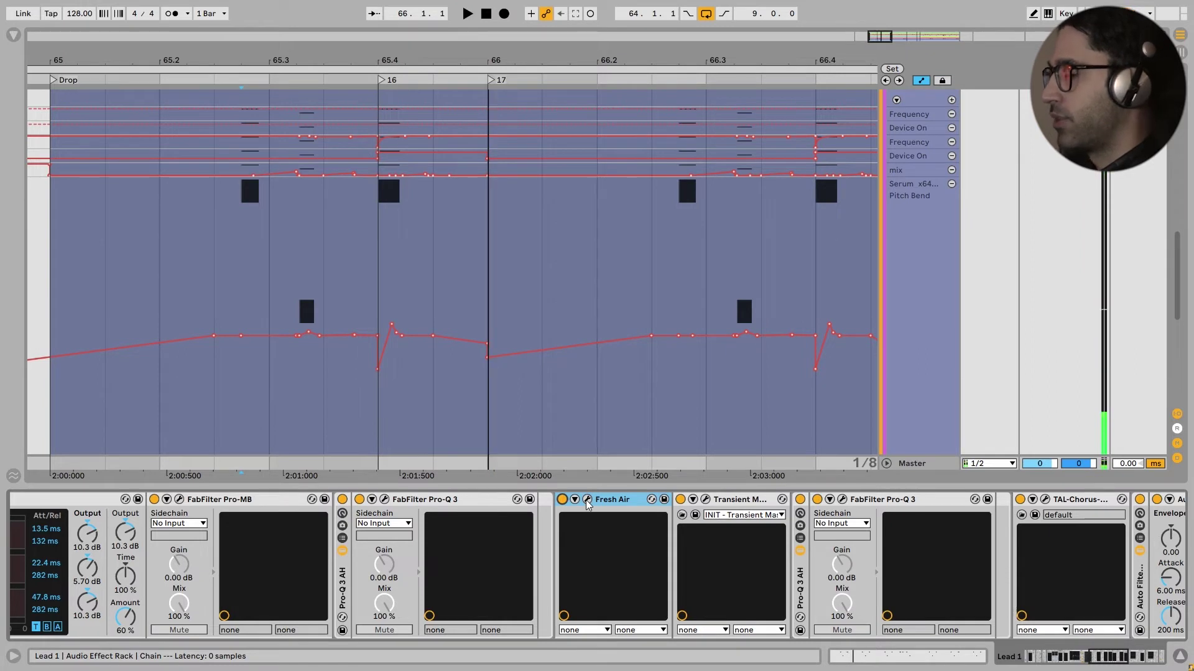
{"action": "left_click", "coordinate": [586, 500]}
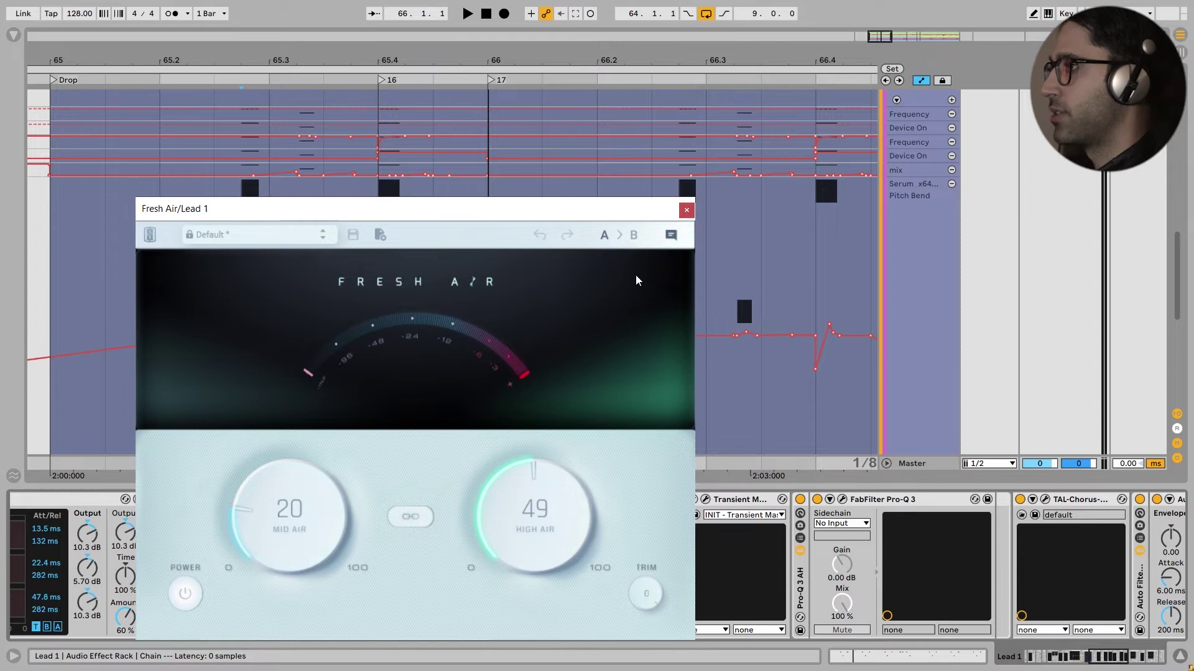
{"action": "left_click", "coordinate": [687, 209]}
Step: Examine Transient Master's Attack, Sustain and Gain settings, and compare the lead with the device off and on
{"action": "left_click", "coordinate": [570, 499]}
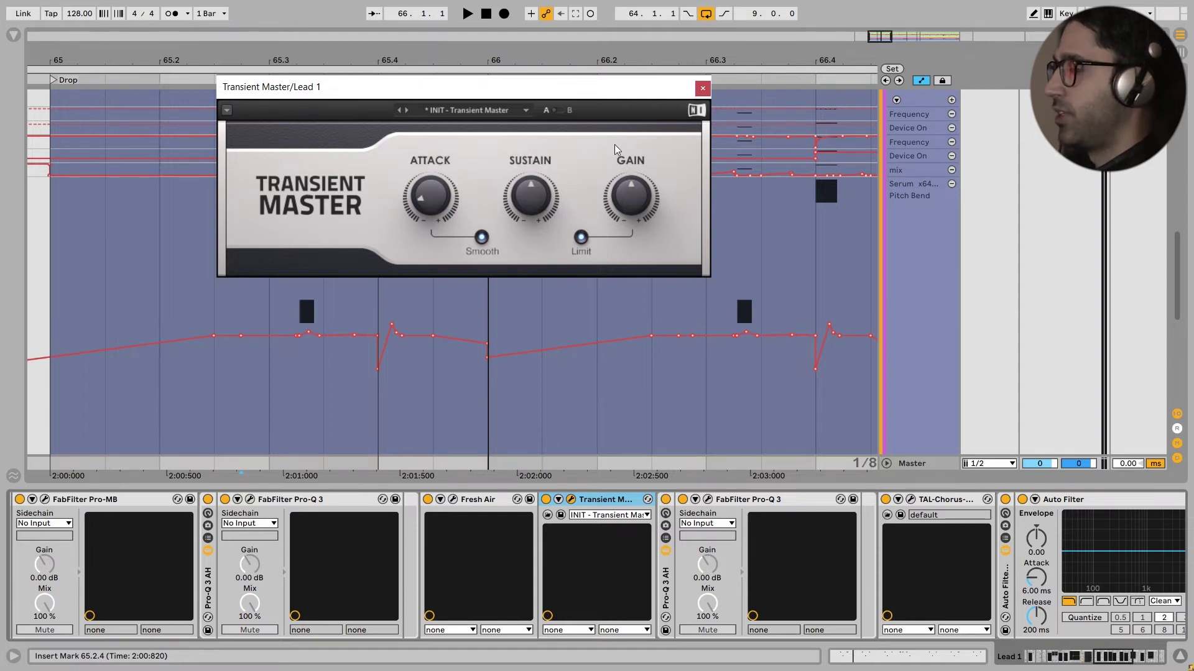
{"action": "left_click", "coordinate": [702, 88]}
{"action": "left_click", "coordinate": [545, 500]}
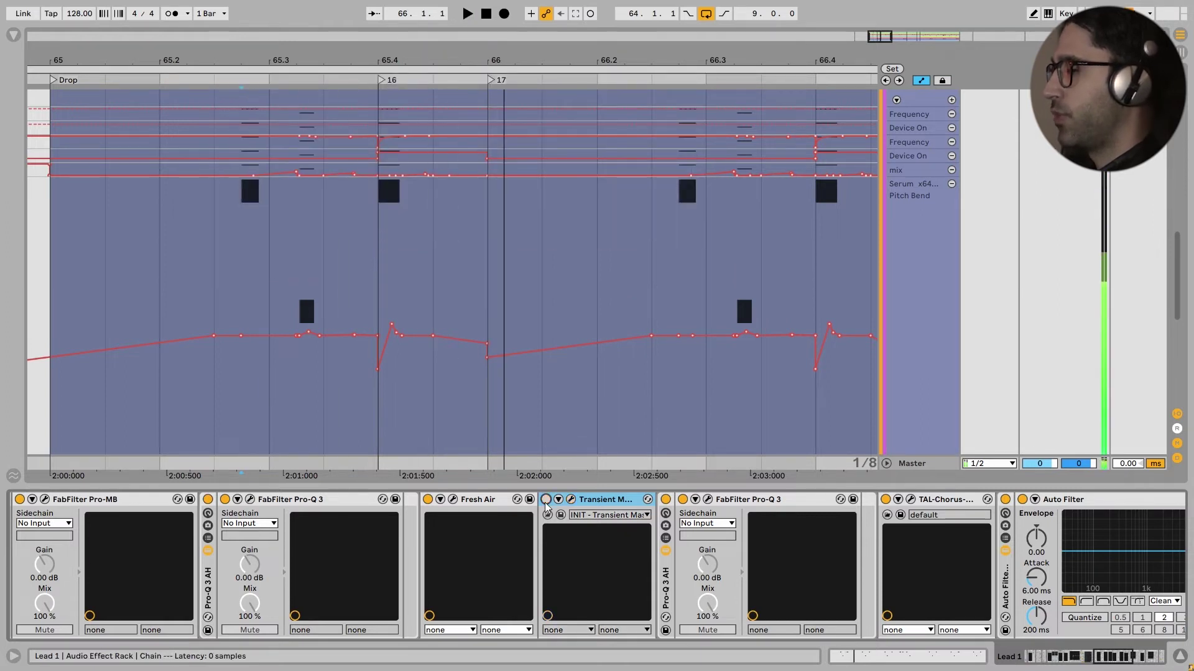
{"action": "left_click", "coordinate": [546, 500]}
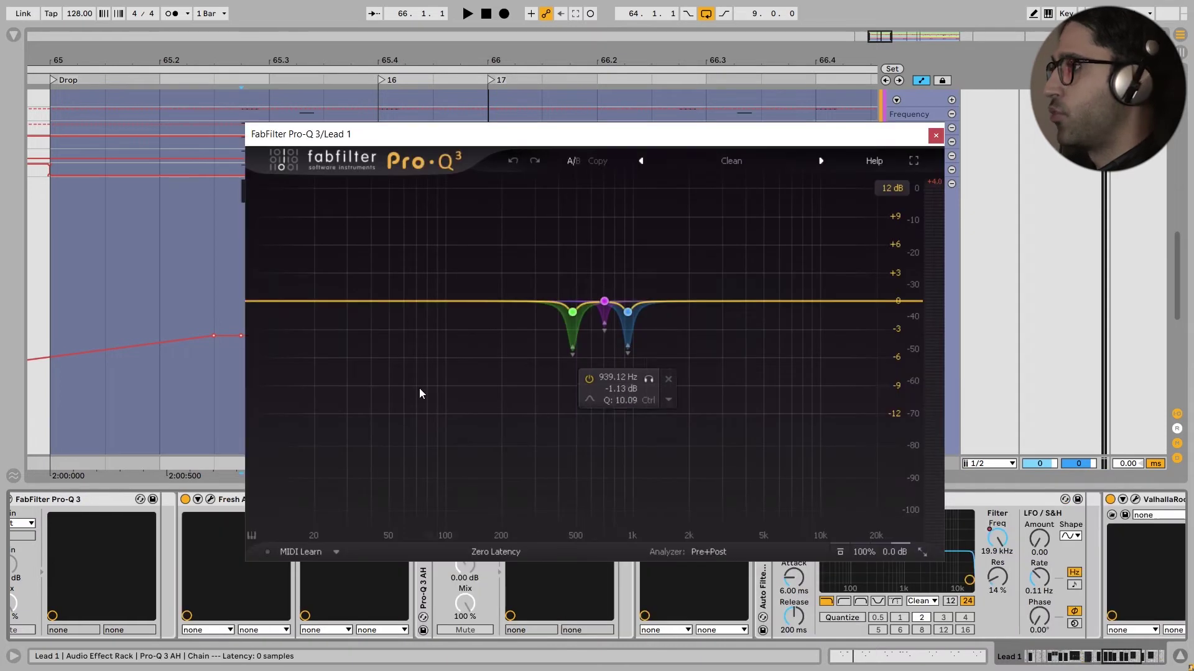
Step: Finish reviewing the second Pro-Q 3's dynamic cuts and open TAL-Chorus-LX to examine its chorus settings
{"action": "left_click", "coordinate": [936, 135]}
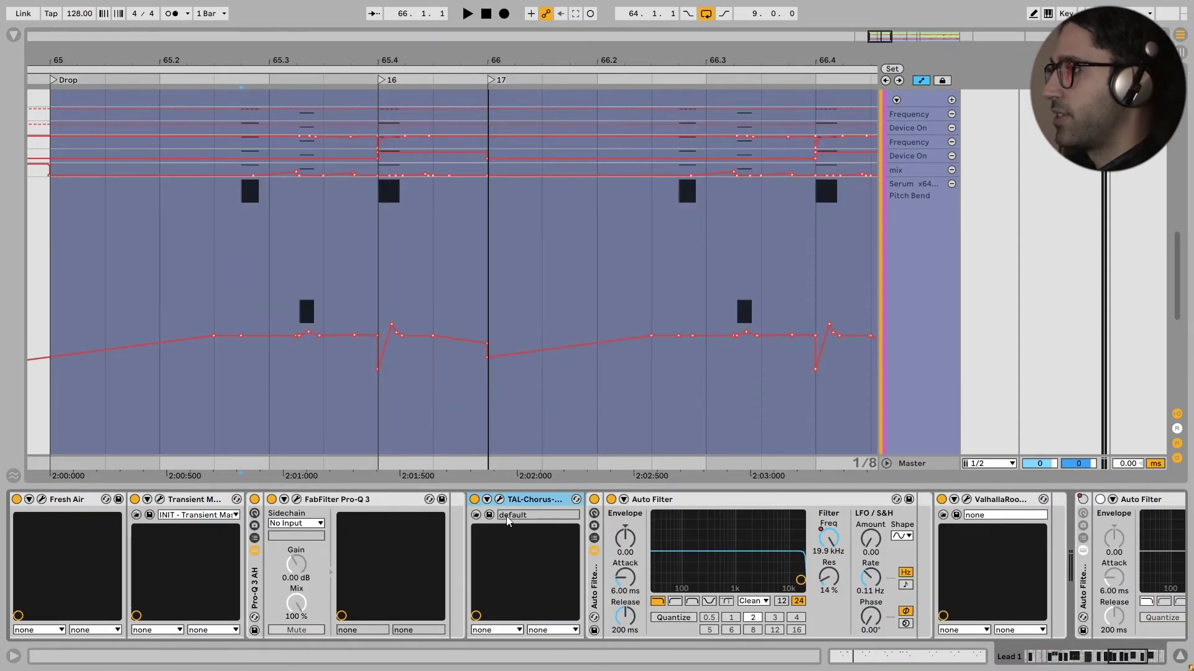
{"action": "left_click", "coordinate": [499, 499]}
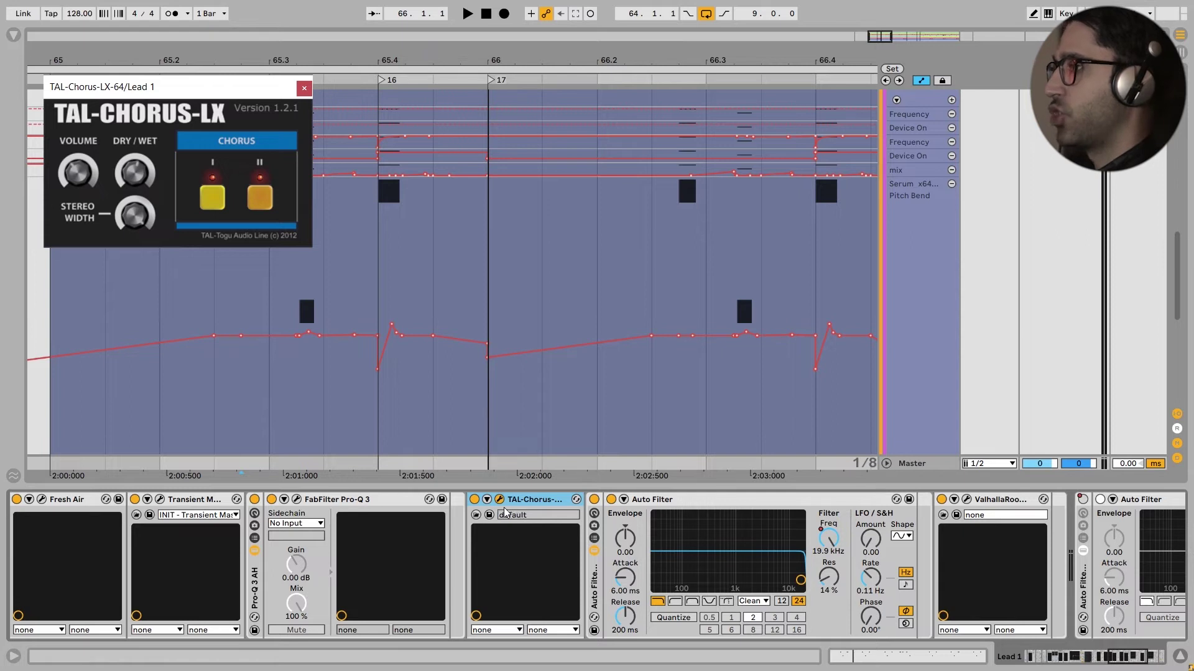
Step: Compare the lead during playback with TAL-Chorus-LX switched off and on
{"action": "left_click", "coordinate": [474, 499]}
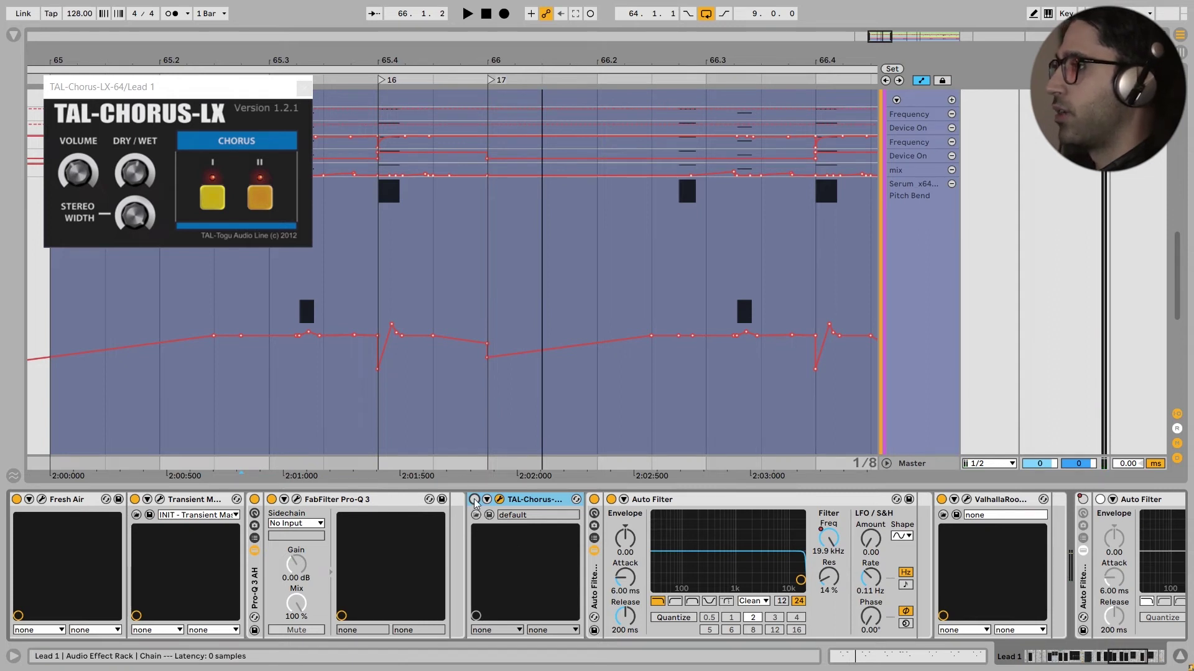
{"action": "key", "text": "space"}
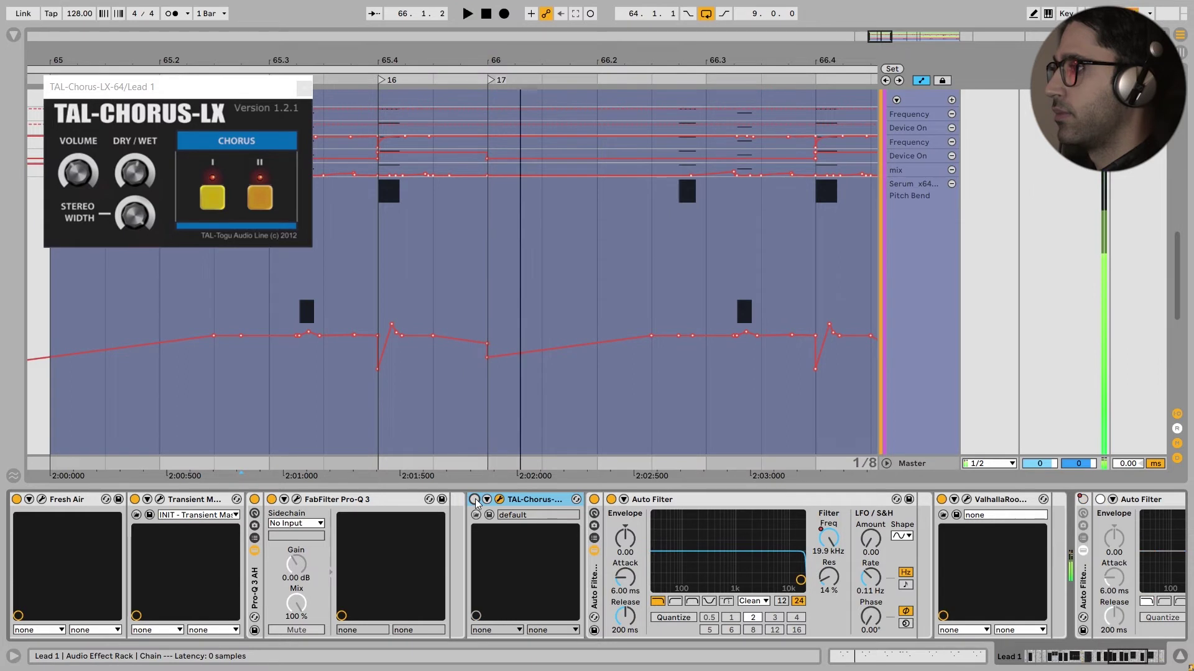
{"action": "left_click", "coordinate": [475, 499]}
{"action": "key", "text": "space"}
Step: Open ValhallaRoom and examine its mix, decay, late reverb settings and GoldenPlate preset
{"action": "scroll", "coordinate": [735, 577], "scroll_direction": "right", "scroll_amount": 5}
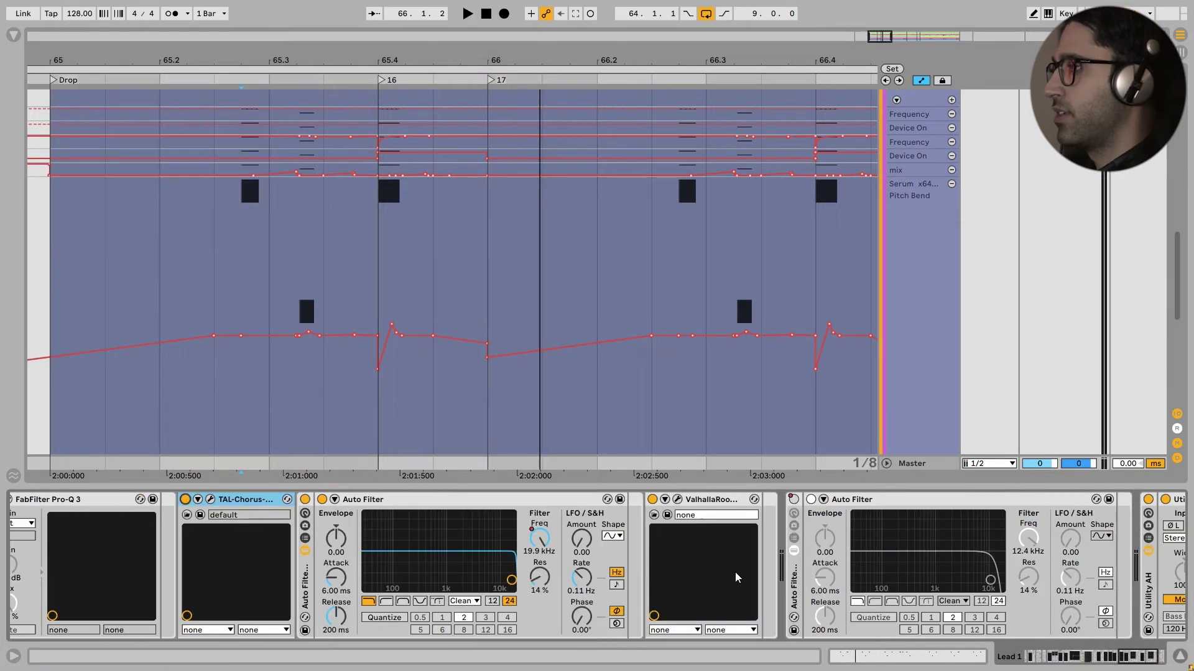
{"action": "scroll", "coordinate": [735, 573], "scroll_direction": "right", "scroll_amount": 2}
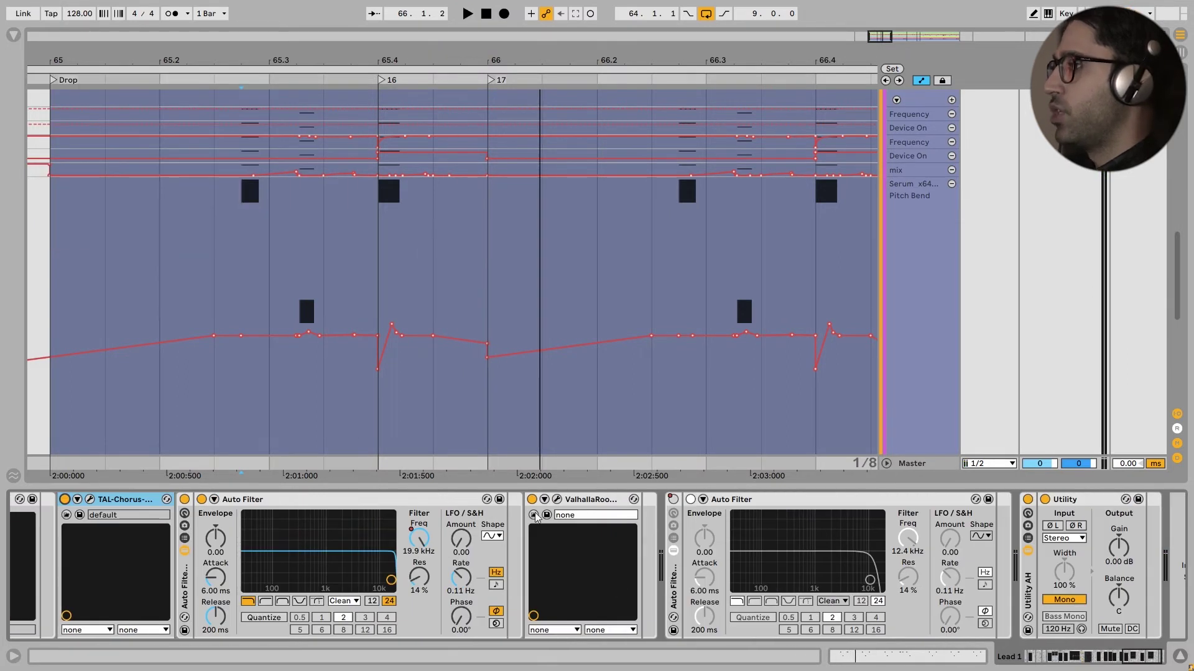
{"action": "left_click", "coordinate": [556, 499]}
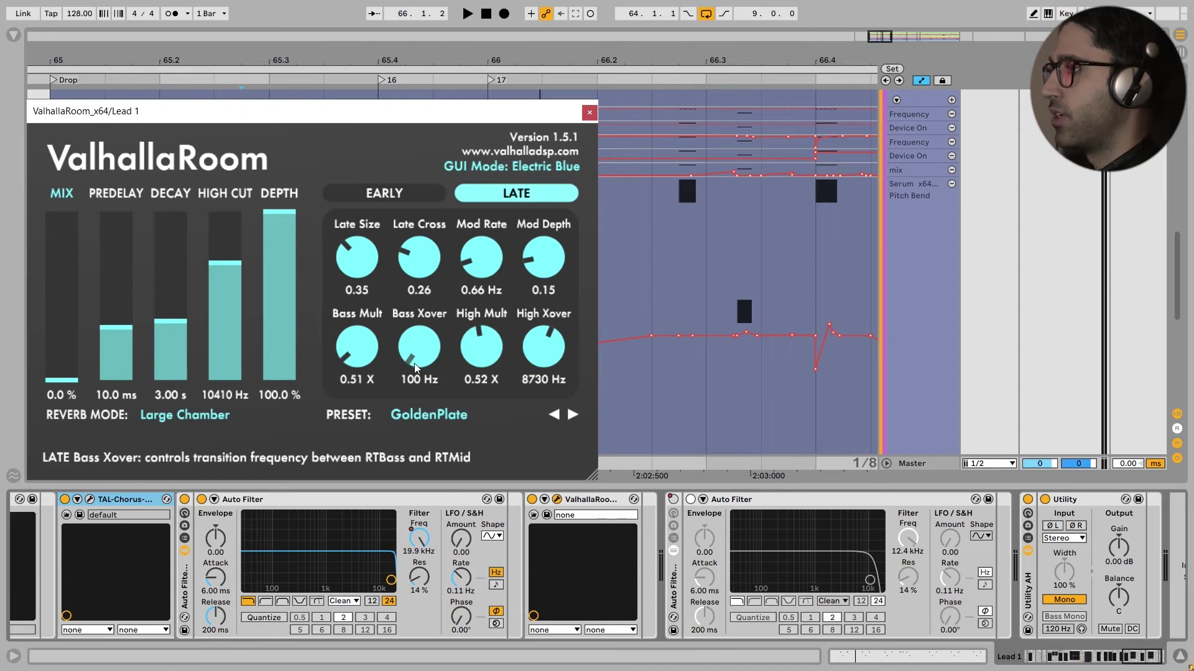
{"action": "left_click", "coordinate": [420, 416]}
{"action": "key", "text": "Escape"}
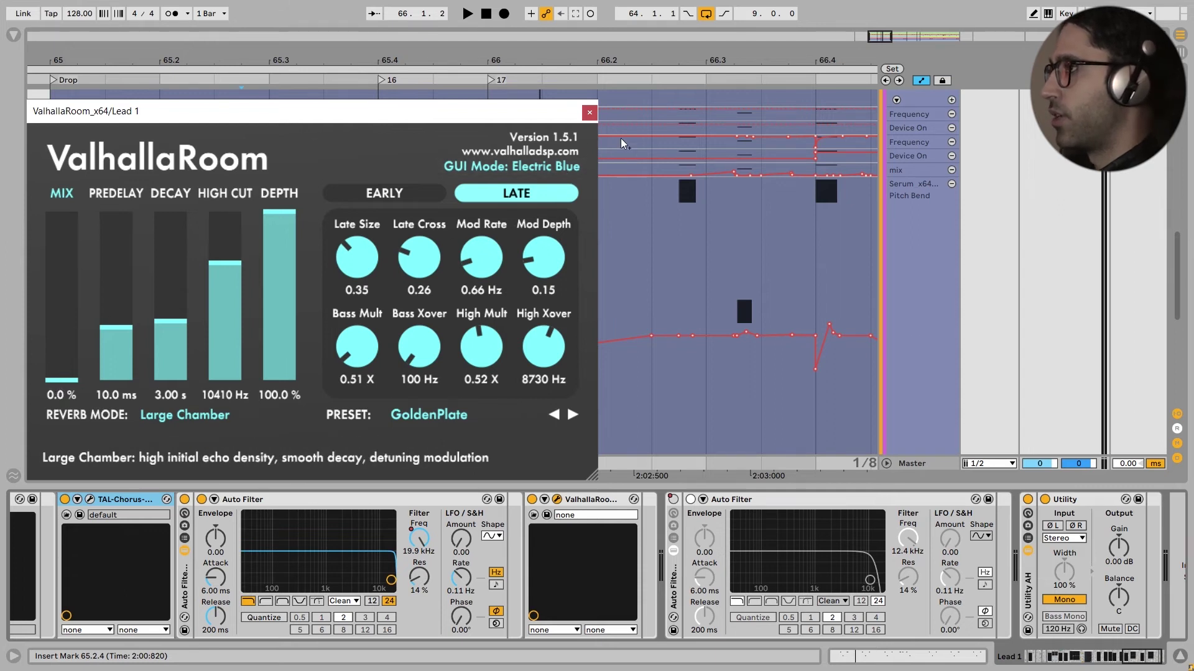
Step: Hide the plug-in window and examine ValhallaRoom's mix automation curves between the lead notes from 65.2.4 past 65.4
{"action": "key", "text": "ctrl+alt+p"}
{"action": "left_click", "coordinate": [531, 336]}
{"action": "key", "text": "z"}
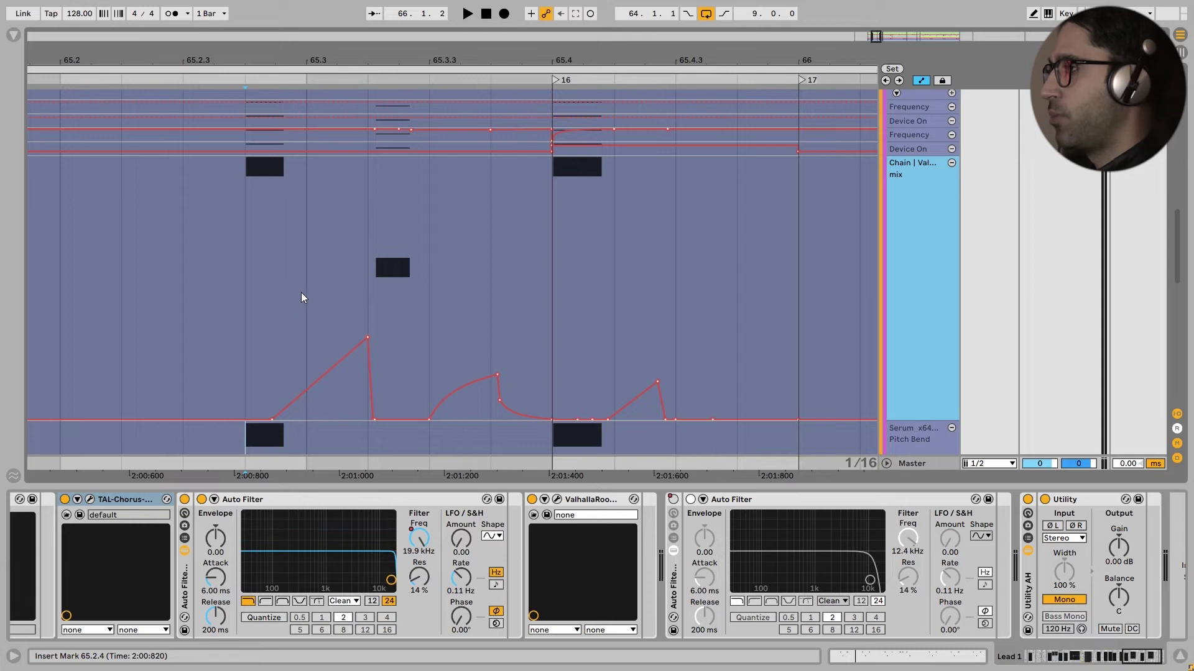
{"action": "left_click", "coordinate": [259, 265]}
{"action": "scroll", "coordinate": [260, 265], "scroll_direction": "up", "scroll_amount": 3, "text": "ctrl"}
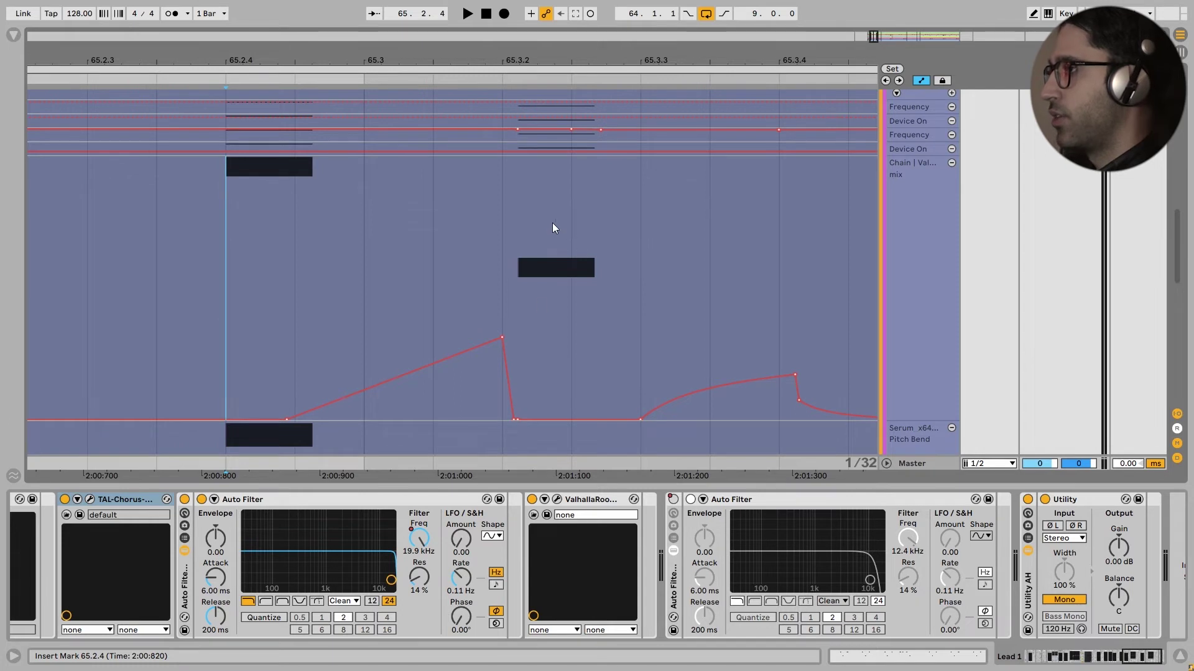
{"action": "scroll", "coordinate": [610, 288], "scroll_direction": "right", "scroll_amount": 5}
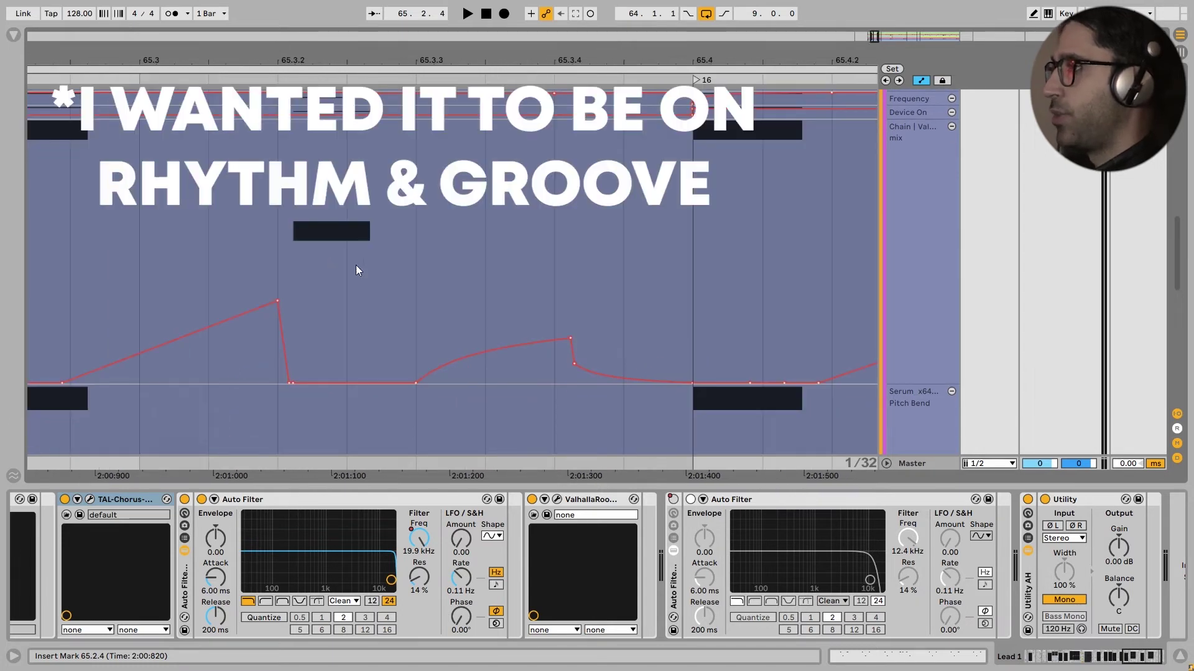
{"action": "left_click", "coordinate": [368, 381]}
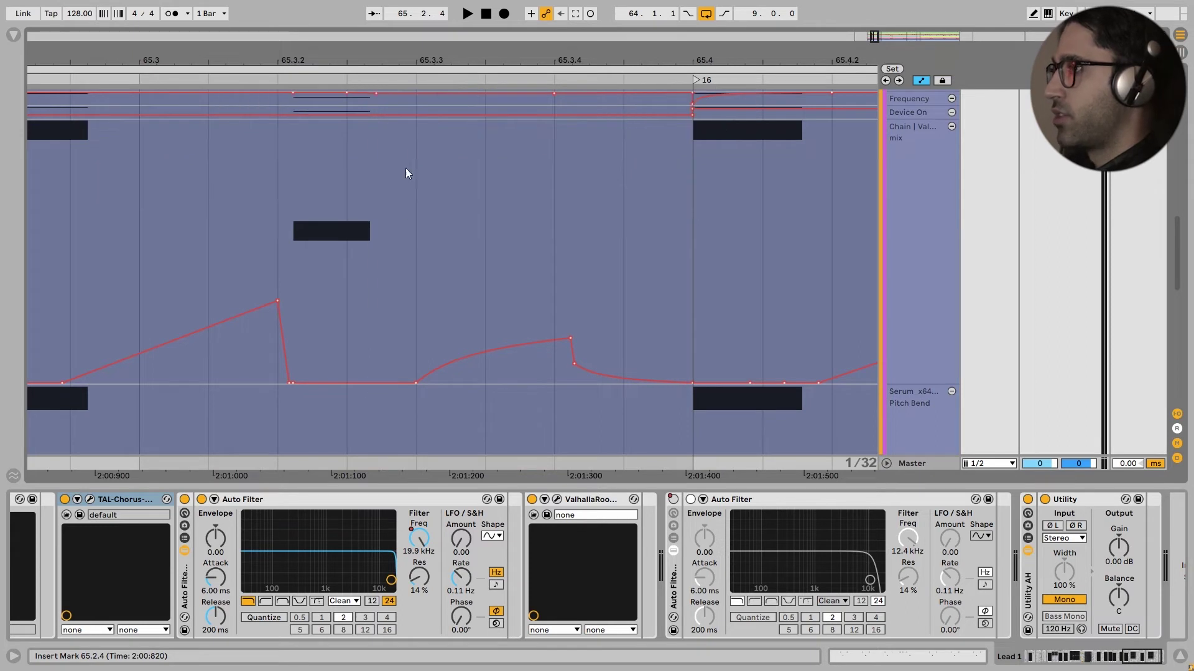
{"action": "left_click", "coordinate": [418, 152]}
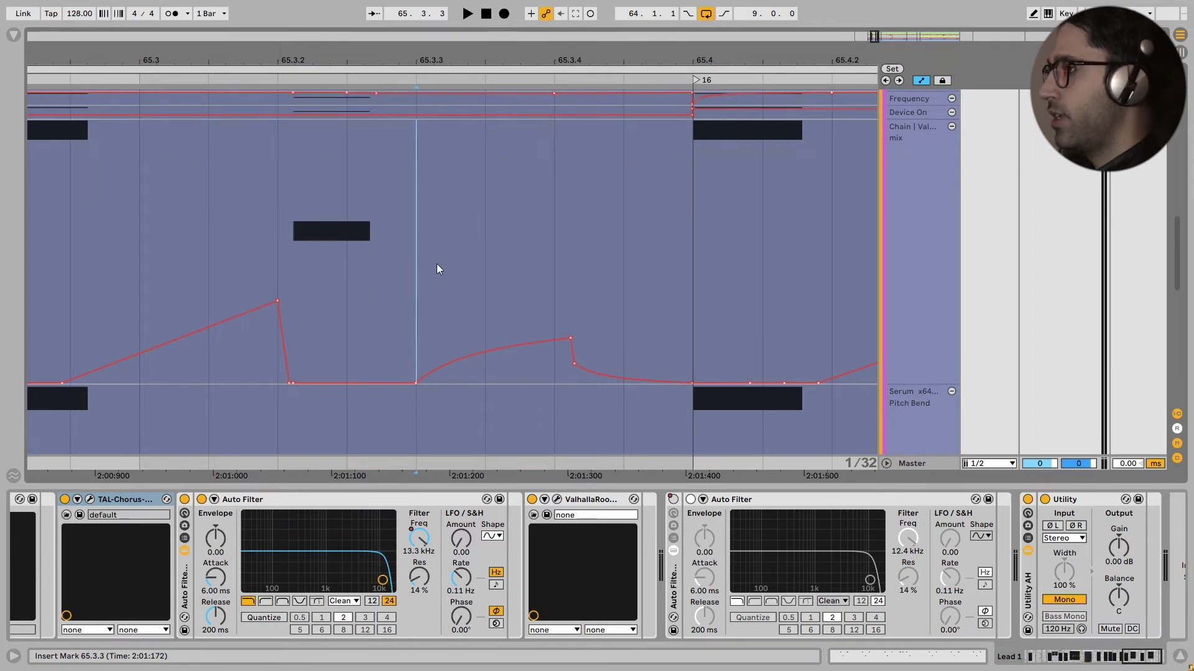
{"action": "scroll", "coordinate": [659, 367], "scroll_direction": "right", "scroll_amount": 5}
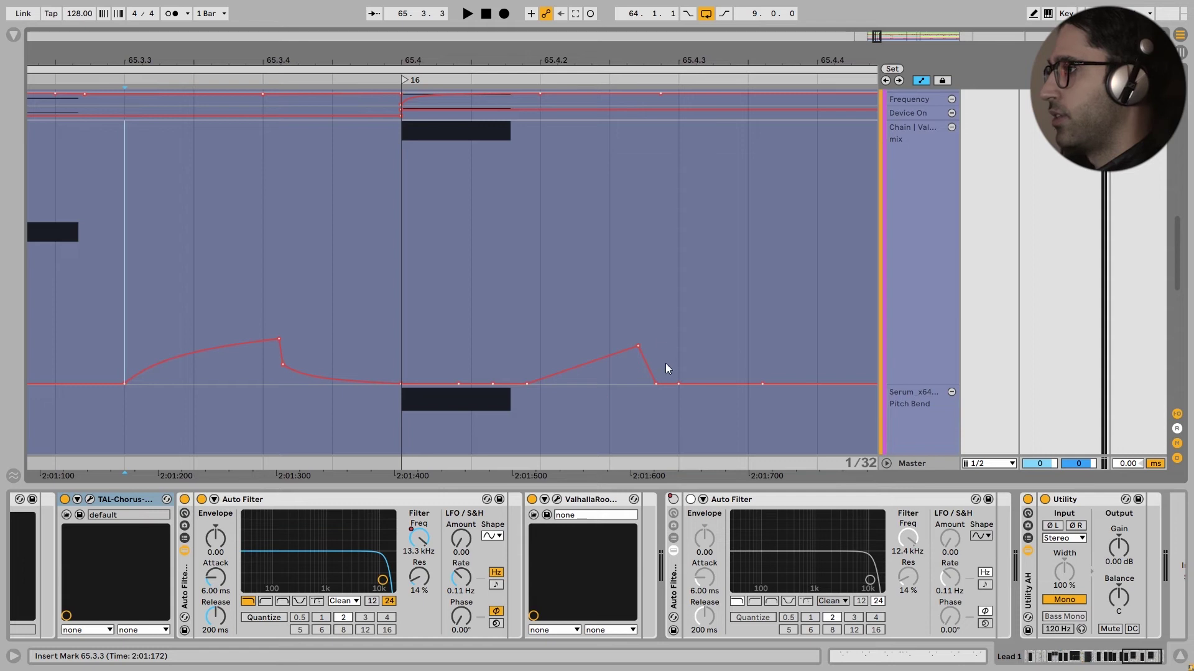
{"action": "scroll", "coordinate": [429, 261], "scroll_direction": "down", "scroll_amount": 3}
Step: Play the lead from 65.2.4 and compare it with ValhallaRoom switched off and on
{"action": "left_click", "coordinate": [266, 270]}
{"action": "key", "text": "space"}
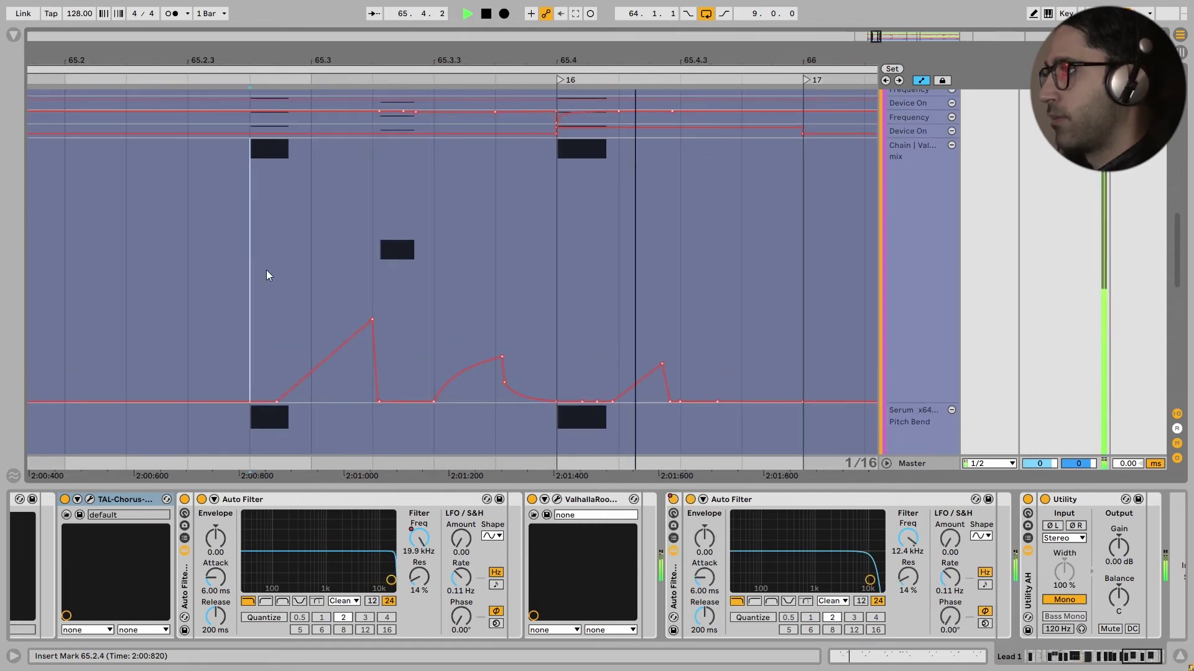
{"action": "left_click", "coordinate": [532, 500]}
{"action": "key", "text": "space"}
{"action": "key", "text": "space"}
{"action": "key", "text": "space"}
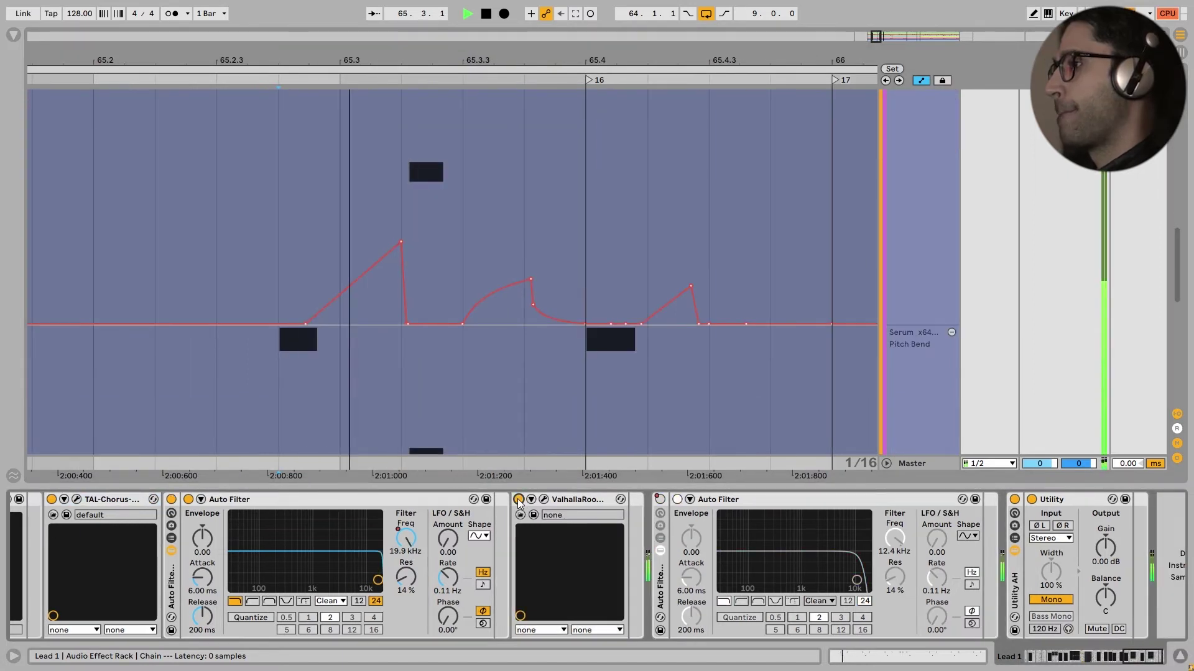
{"action": "key", "text": "space"}
{"action": "left_click", "coordinate": [519, 500]}
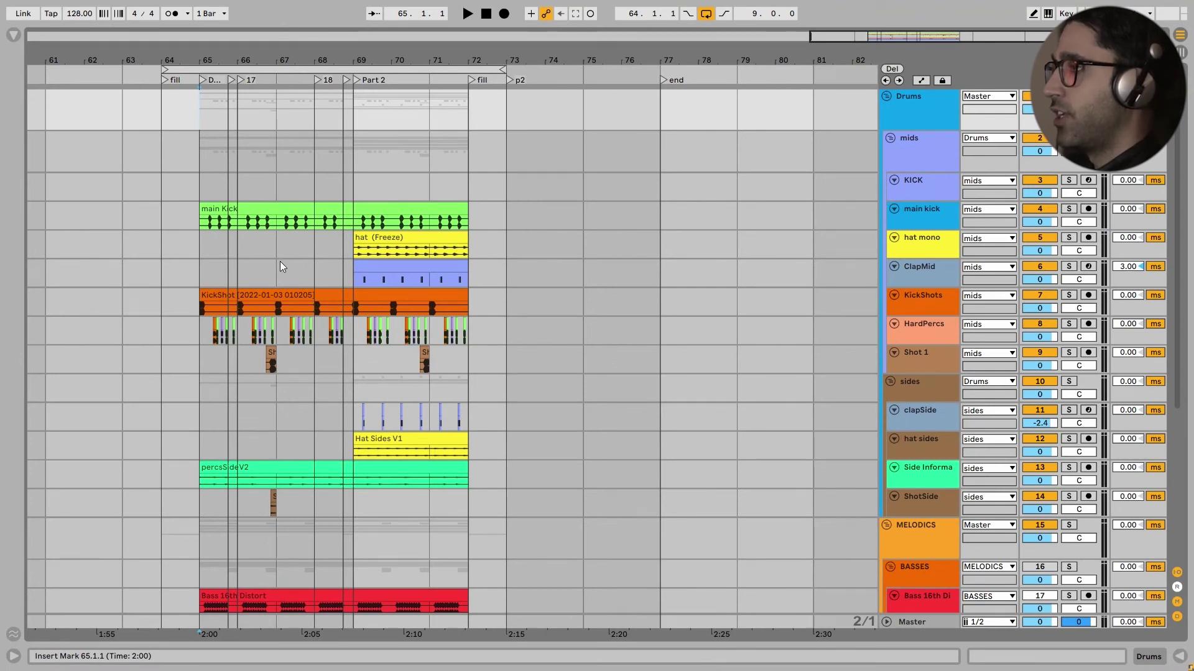
Step: Play the drop from bar 65 and enlarge the HardPercs track to show its clips in detail
{"action": "key", "text": "space"}
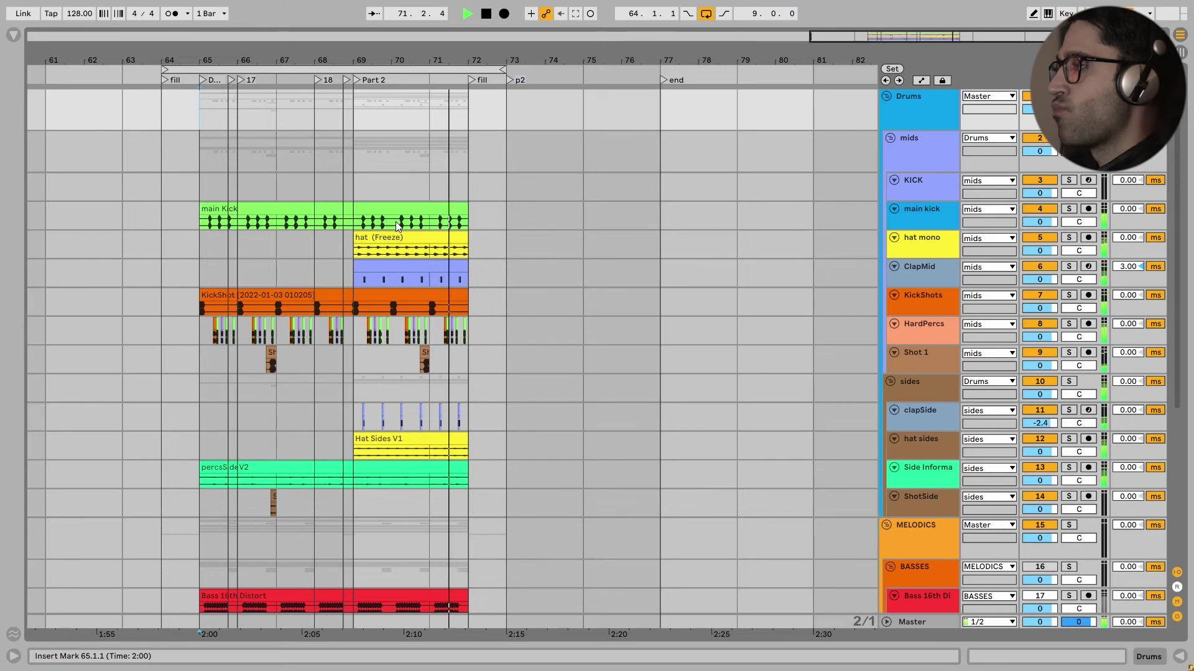
{"action": "key", "text": "space"}
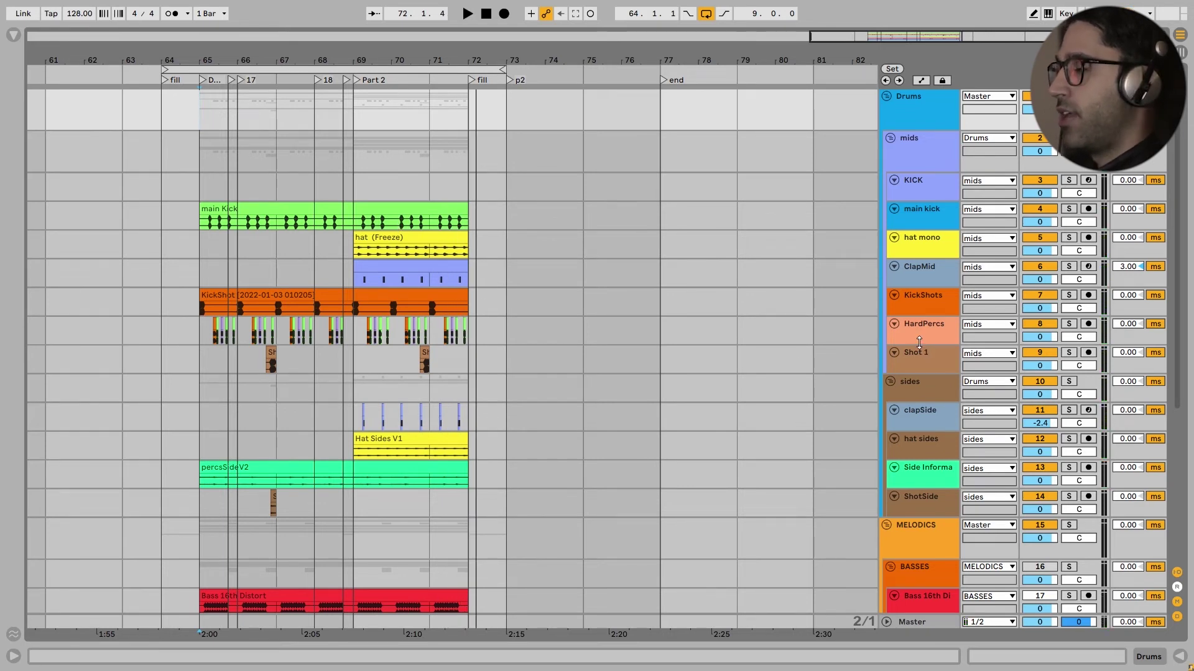
{"action": "left_click_drag", "start_coordinate": [924, 346], "coordinate": [924, 409]}
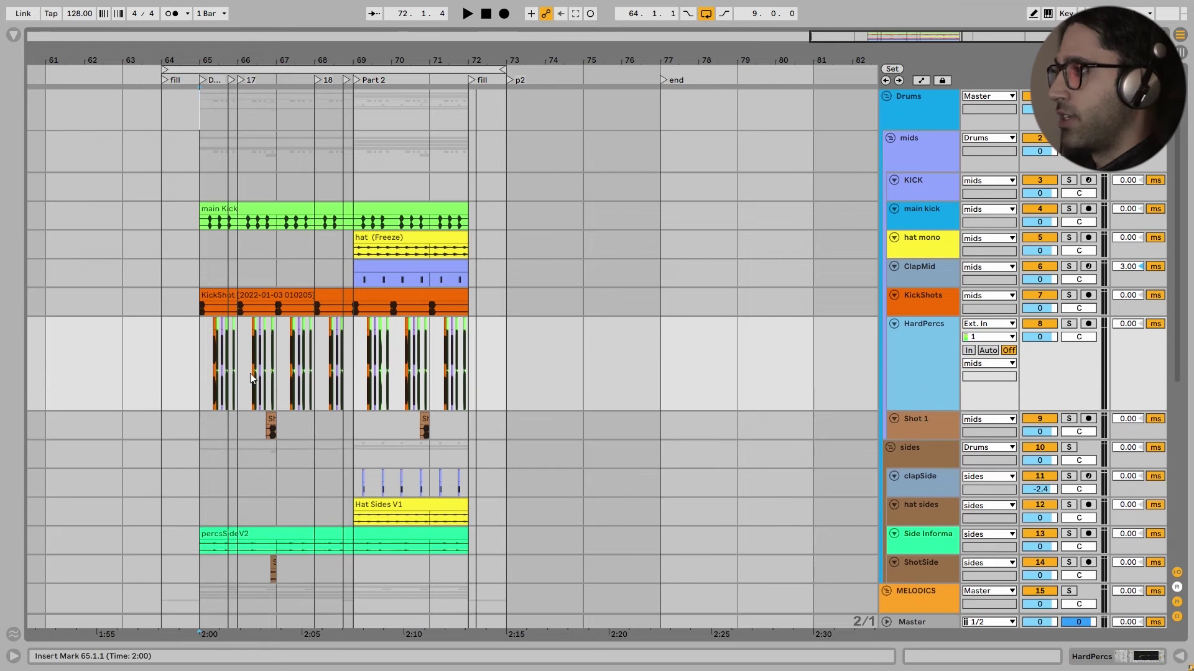
{"action": "scroll", "coordinate": [252, 377], "scroll_direction": "up", "scroll_amount": 4}
{"action": "scroll", "coordinate": [143, 384], "scroll_direction": "up", "scroll_amount": 3}
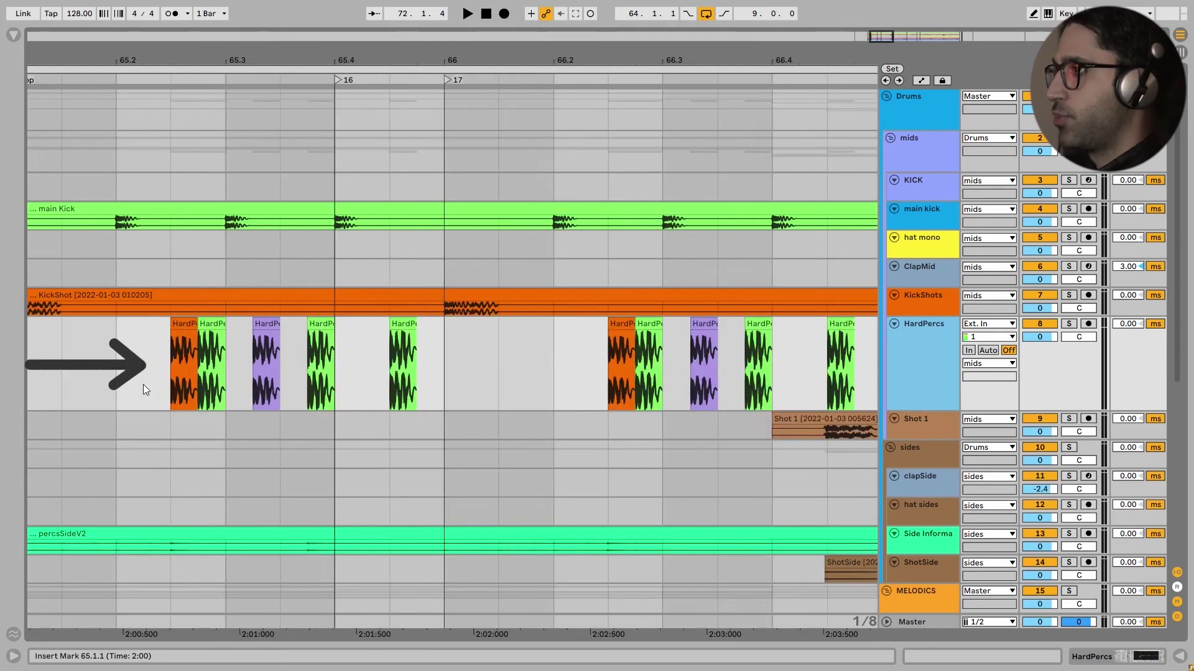
Step: Solo the HardPercs track and listen to its pattern from 65.2.1
{"action": "left_click", "coordinate": [179, 384]}
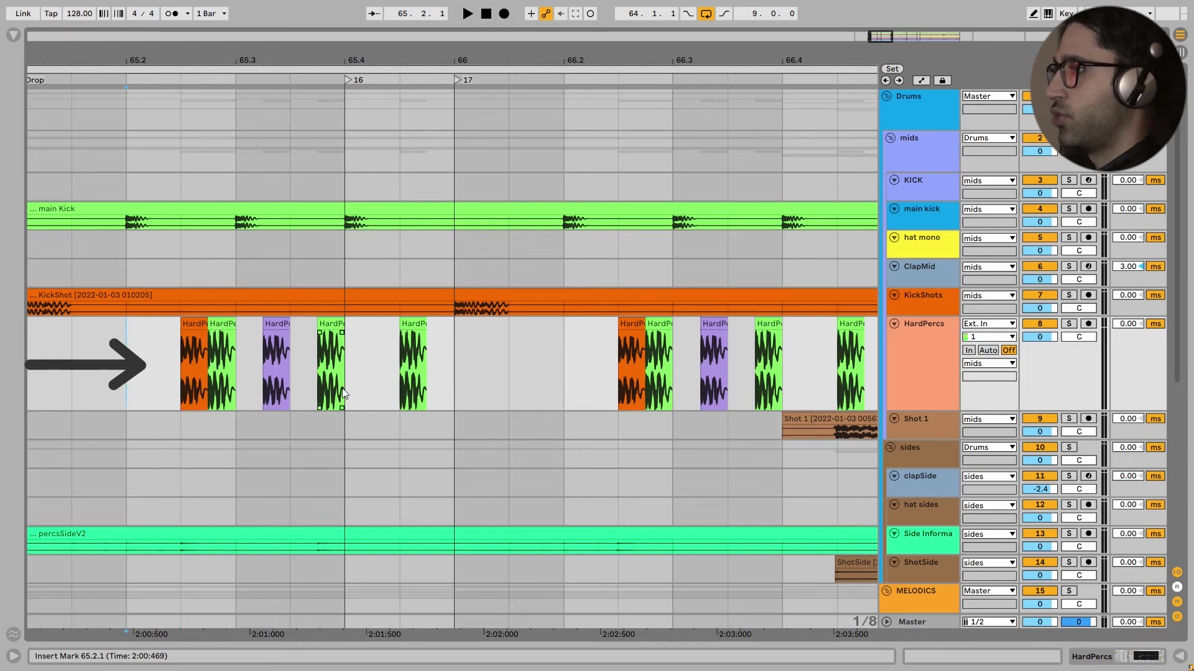
{"action": "key", "text": "s"}
{"action": "key", "text": "space"}
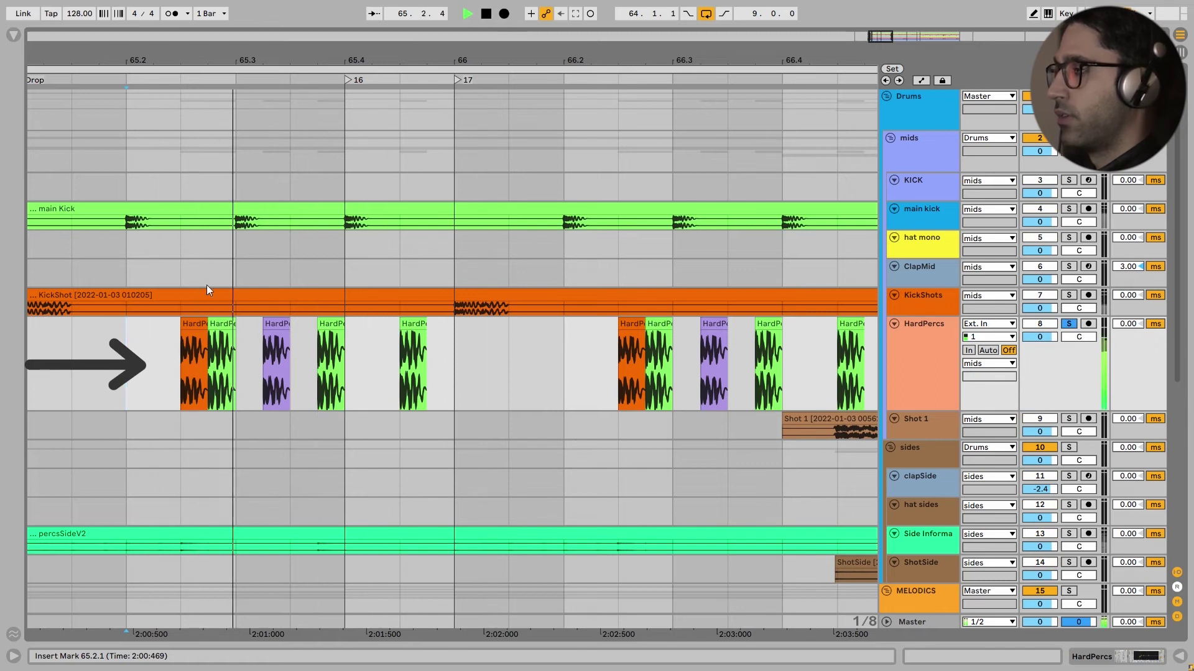
{"action": "key", "text": "space"}
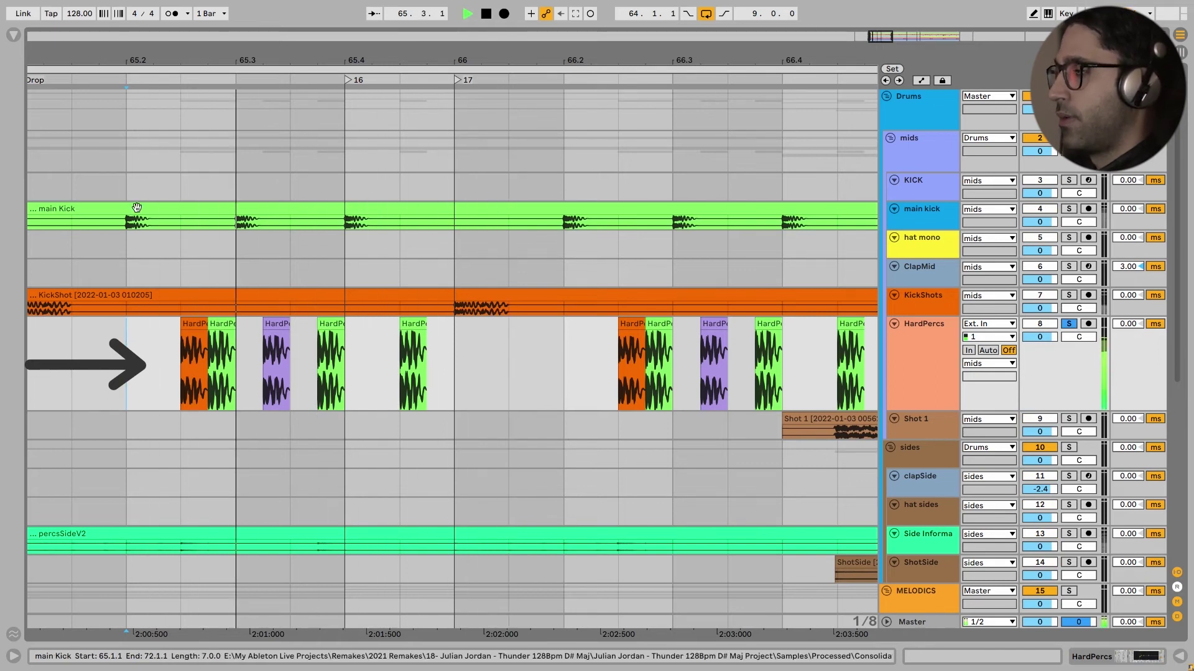
{"action": "key", "text": "space"}
{"action": "key", "text": "space"}
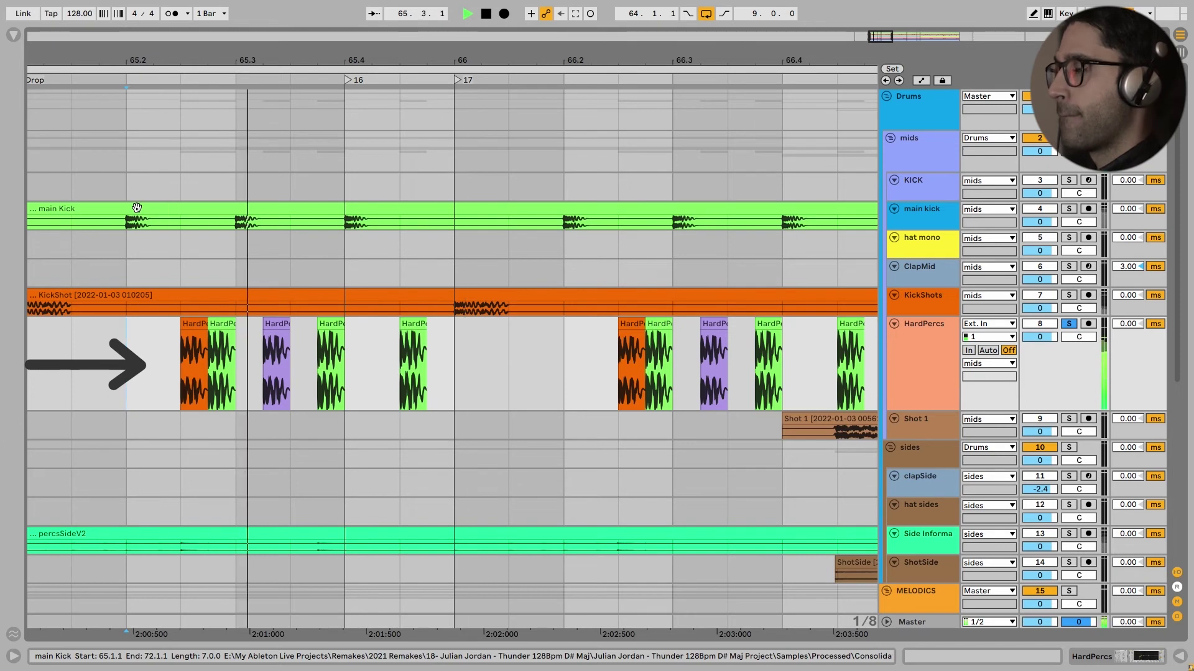
{"action": "key", "text": "space"}
Step: Highlight the HardPercs pattern from 65.2.1 to 66.1.1 and look closer at its hits around 65.3
{"action": "left_click_drag", "start_coordinate": [127, 373], "coordinate": [458, 392]}
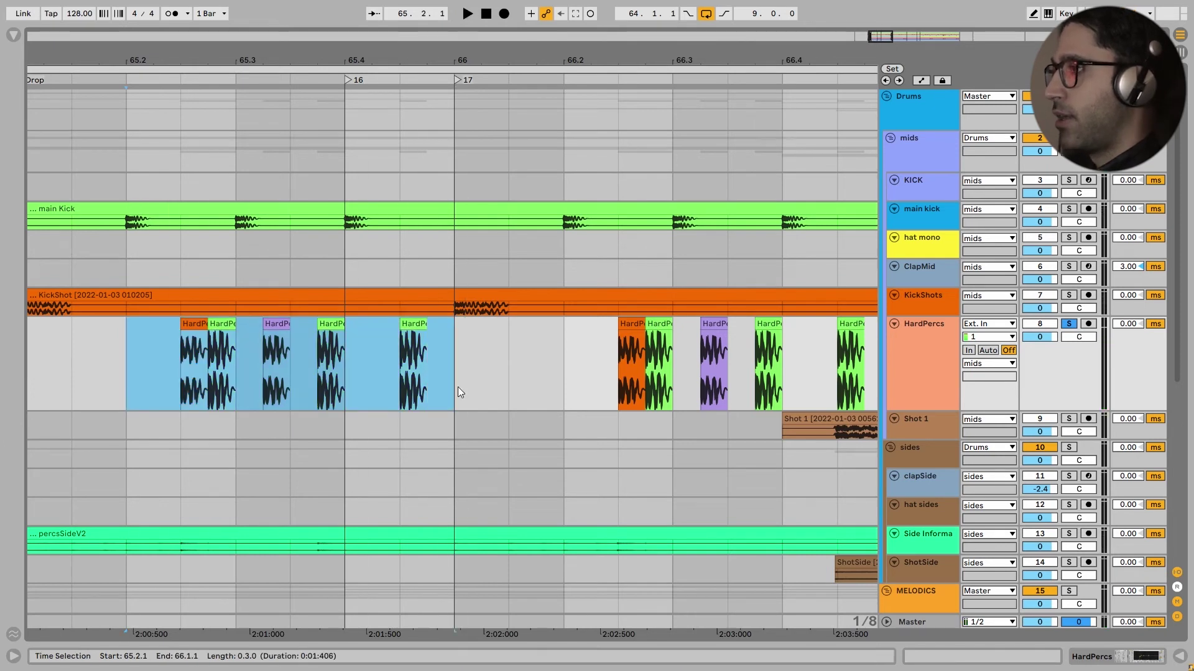
{"action": "left_click", "coordinate": [458, 392]}
{"action": "left_click", "coordinate": [247, 389]}
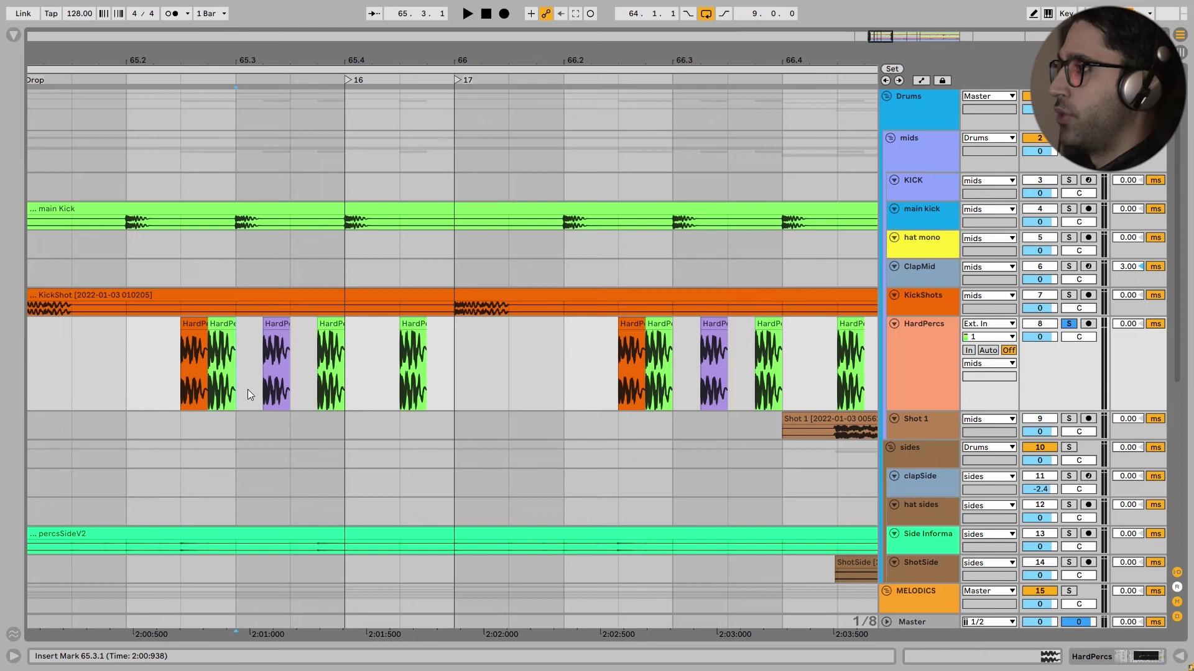
{"action": "scroll", "coordinate": [242, 387], "scroll_direction": "up", "scroll_amount": 3}
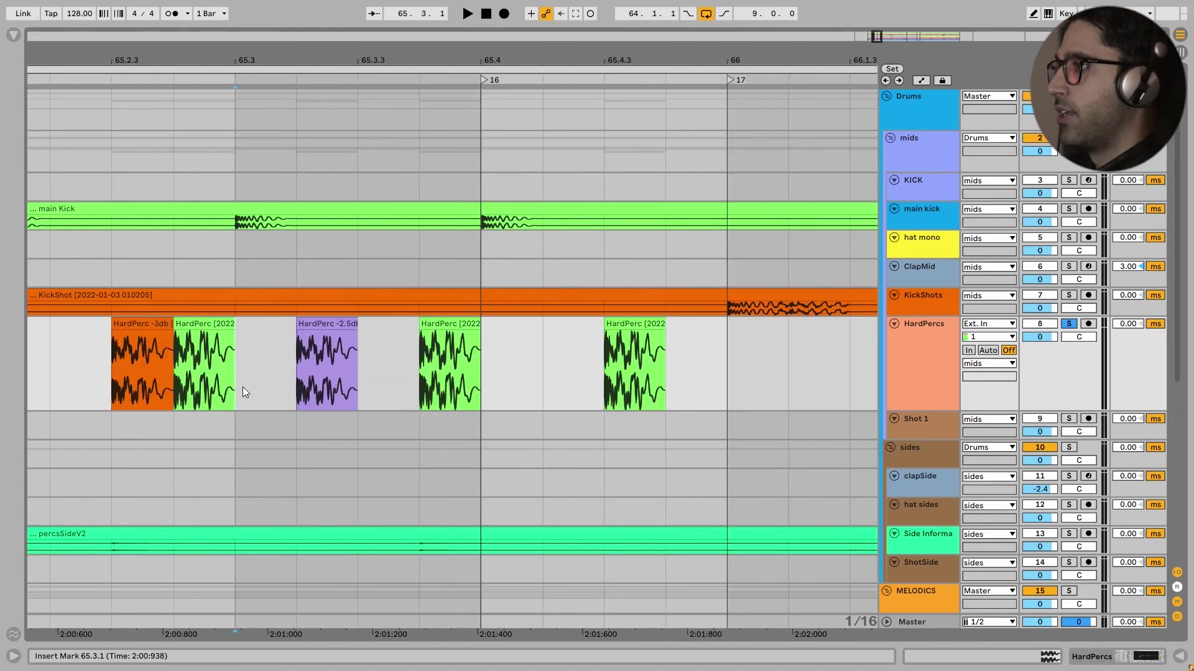
Step: Inspect the HardPercs clips one by one from 65.2.3 to 65.3.4, comparing the levels in their names
{"action": "left_click", "coordinate": [115, 360]}
{"action": "scroll", "coordinate": [107, 348], "scroll_direction": "up", "scroll_amount": 3}
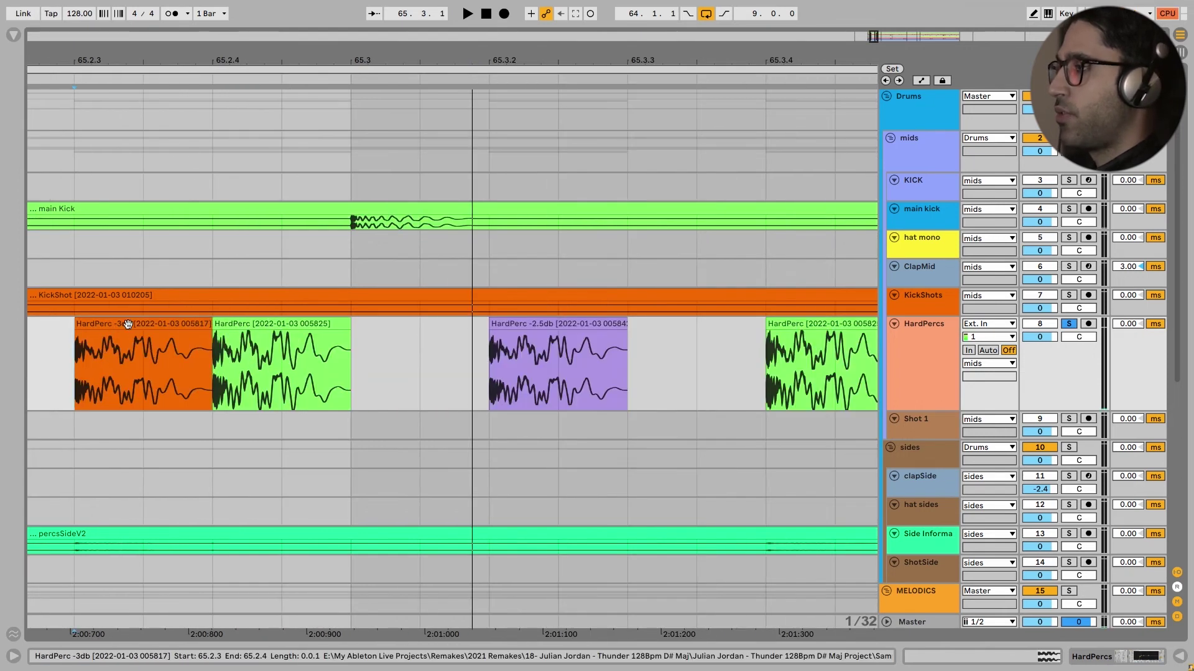
{"action": "left_click", "coordinate": [255, 324]}
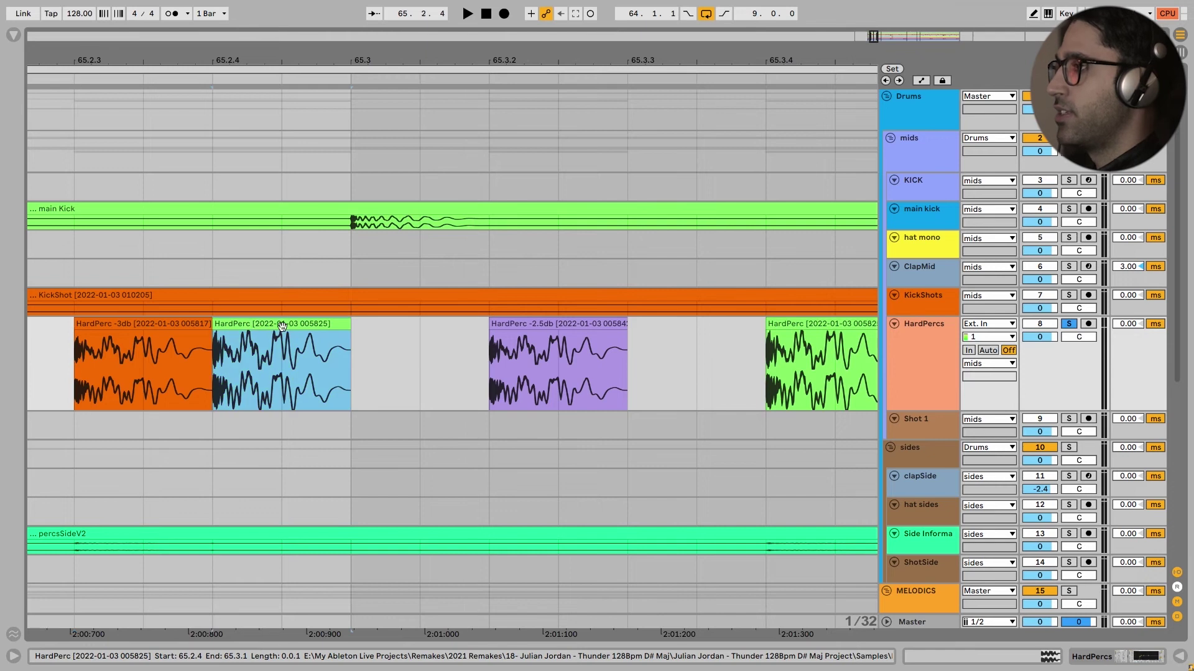
{"action": "key", "text": "Right"}
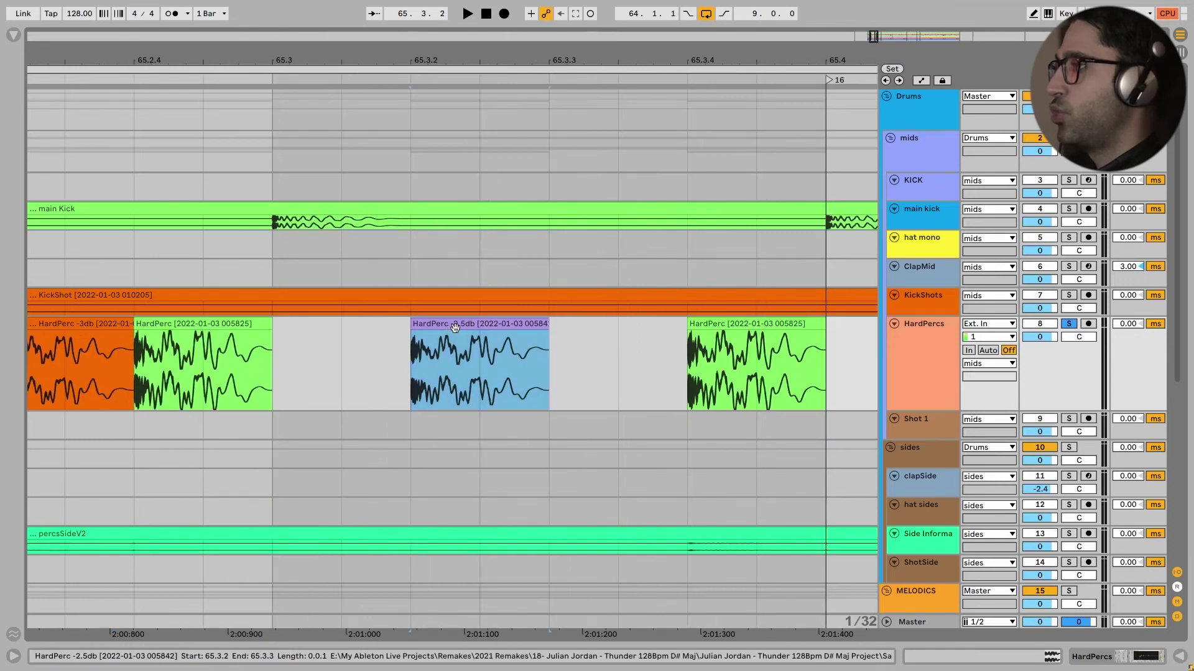
{"action": "scroll", "coordinate": [466, 329], "scroll_direction": "right", "scroll_amount": 2}
{"action": "left_click", "coordinate": [691, 324]}
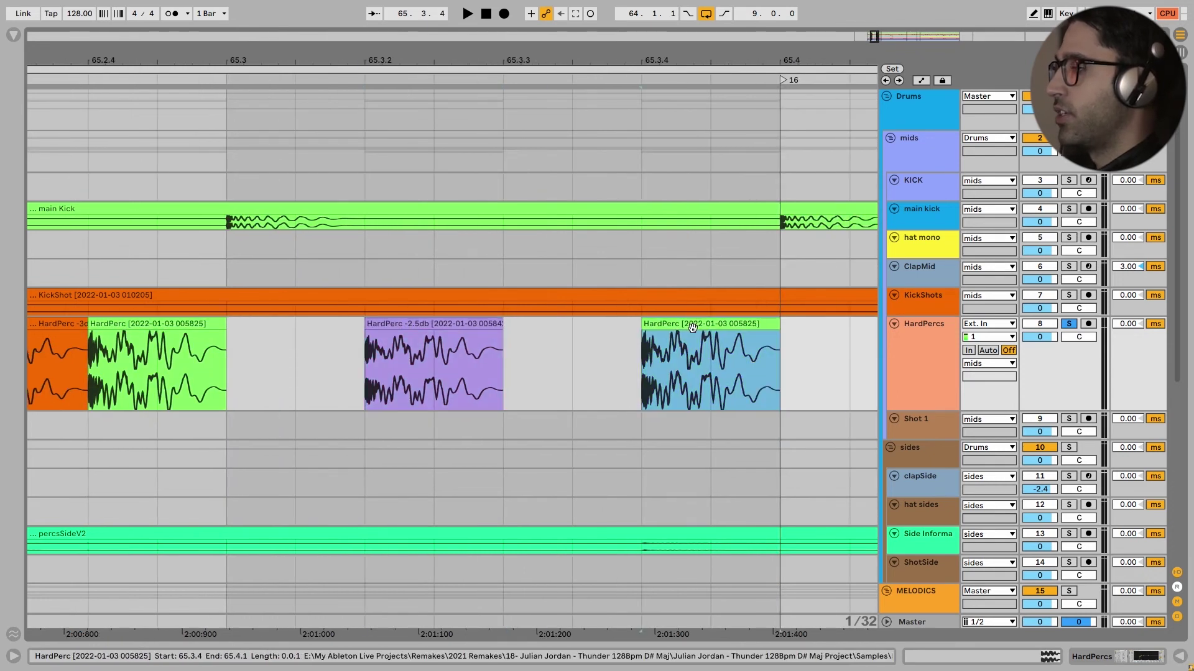
Step: Open the HardPerc -3db clip at 65.2.3 and examine its gain setting
{"action": "scroll", "coordinate": [691, 332], "scroll_direction": "down", "scroll_amount": 3}
{"action": "double_click", "coordinate": [391, 335]}
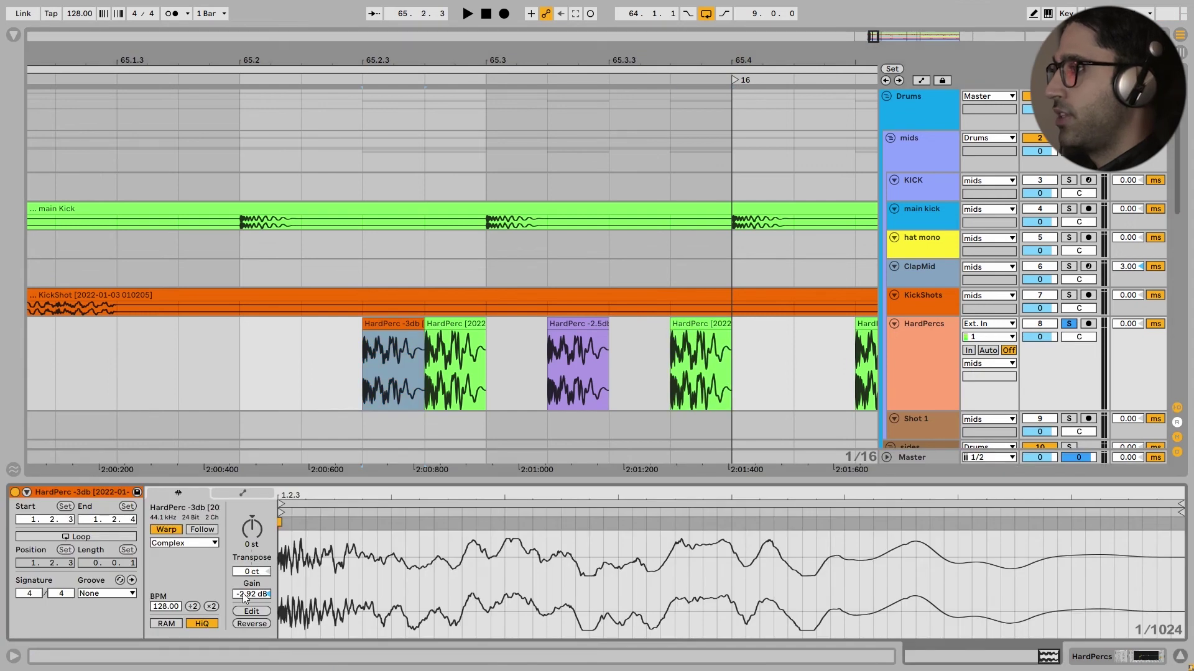
{"action": "left_click", "coordinate": [314, 366]}
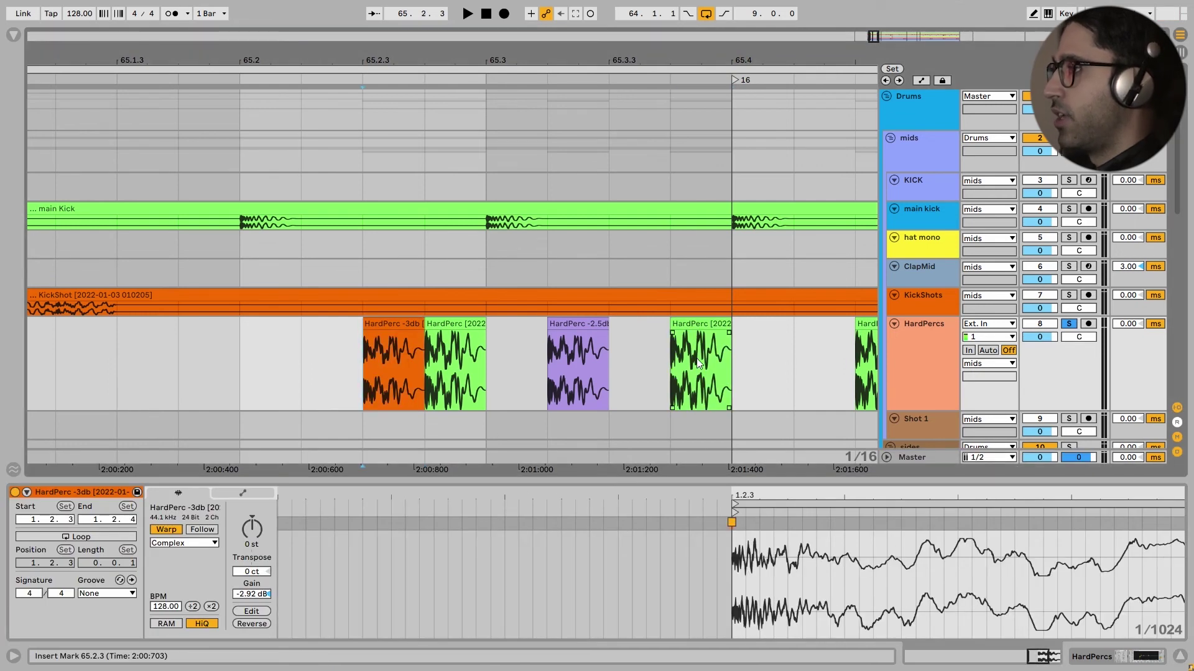
Step: Play the soloed HardPercs pattern from 65.2.1 against the metronome and follow its repeats through bar 67
{"action": "scroll", "coordinate": [695, 359], "scroll_direction": "down", "scroll_amount": 5}
{"action": "key", "text": "space"}
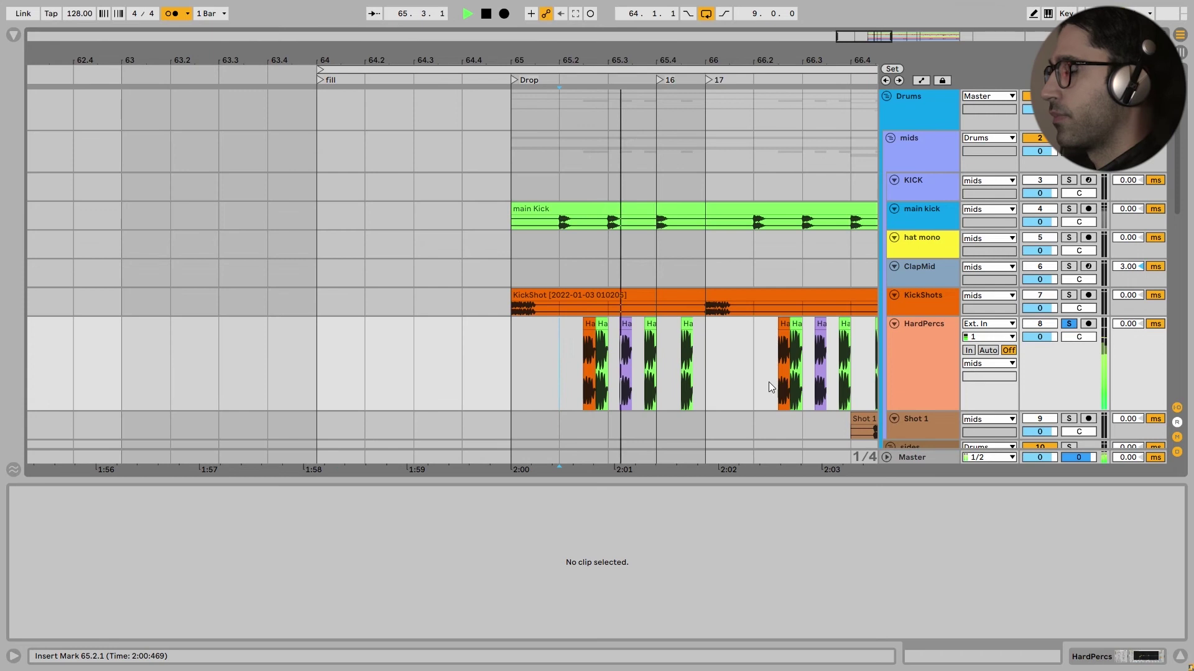
{"action": "left_click_drag", "start_coordinate": [769, 382], "coordinate": [623, 378]}
{"action": "scroll", "coordinate": [632, 379], "scroll_direction": "right", "scroll_amount": 3}
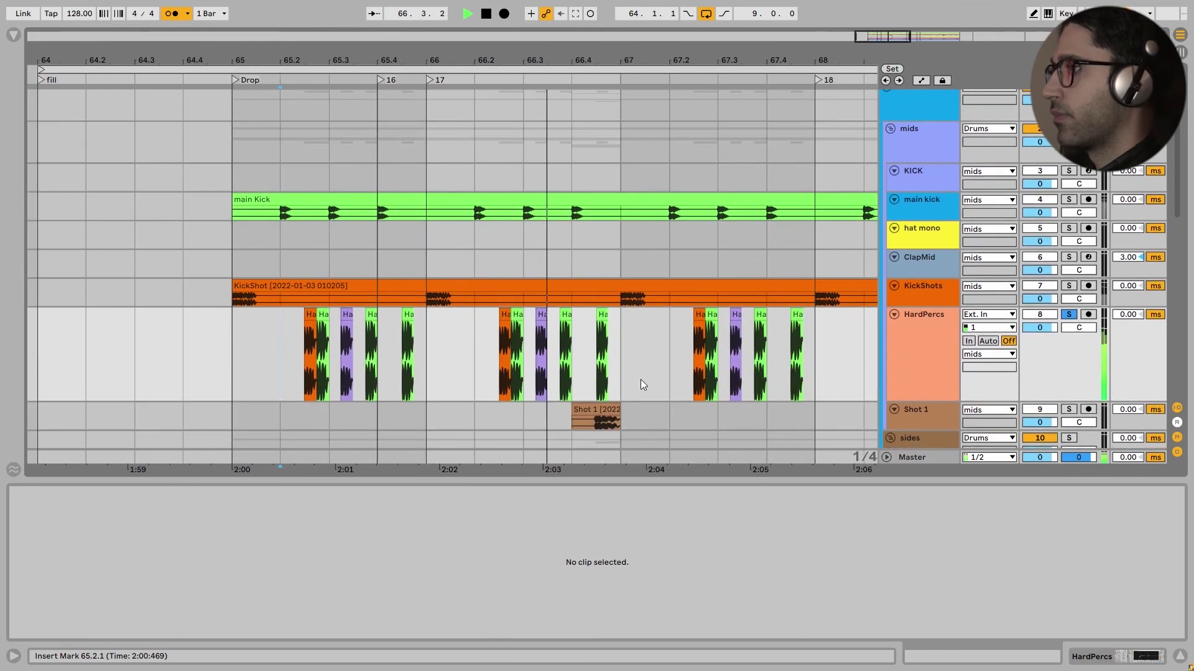
{"action": "scroll", "coordinate": [677, 387], "scroll_direction": "down", "scroll_amount": 4}
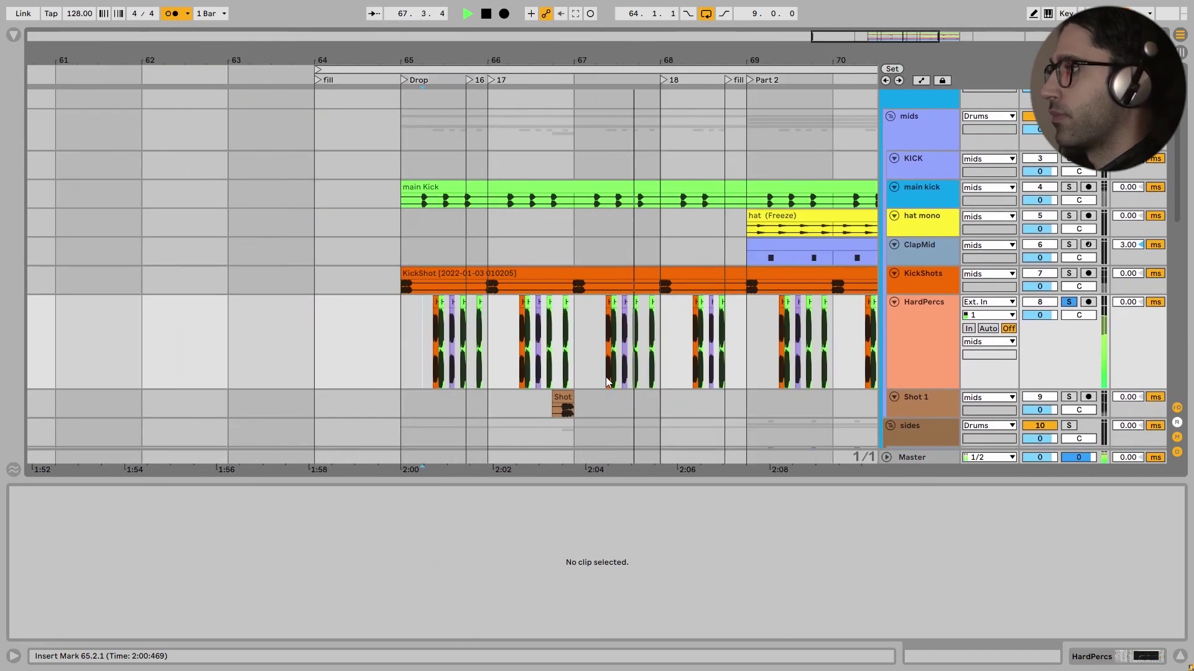
{"action": "key", "text": "space"}
Step: Hide the clip detail view, then listen to the SYNTHS group soloed with HardPercs from 65.2.1 and switch the metronome off
{"action": "key", "text": "ctrl+alt+l"}
{"action": "scroll", "coordinate": [628, 382], "scroll_direction": "up", "scroll_amount": 4}
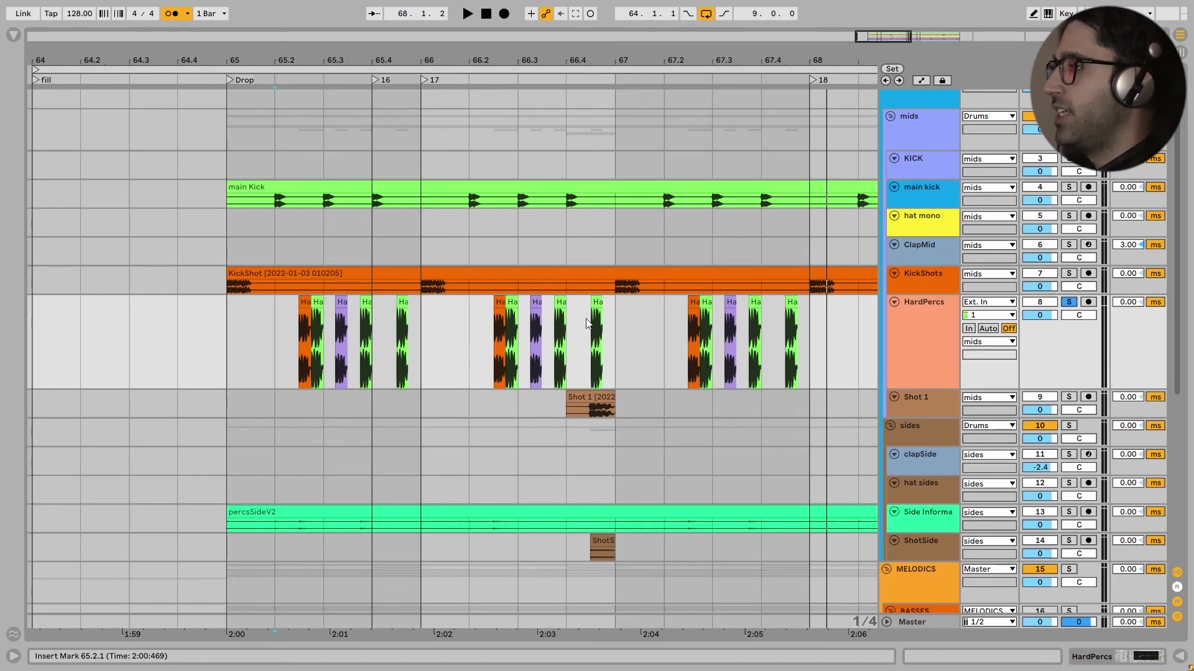
{"action": "scroll", "coordinate": [592, 324], "scroll_direction": "down", "scroll_amount": 5}
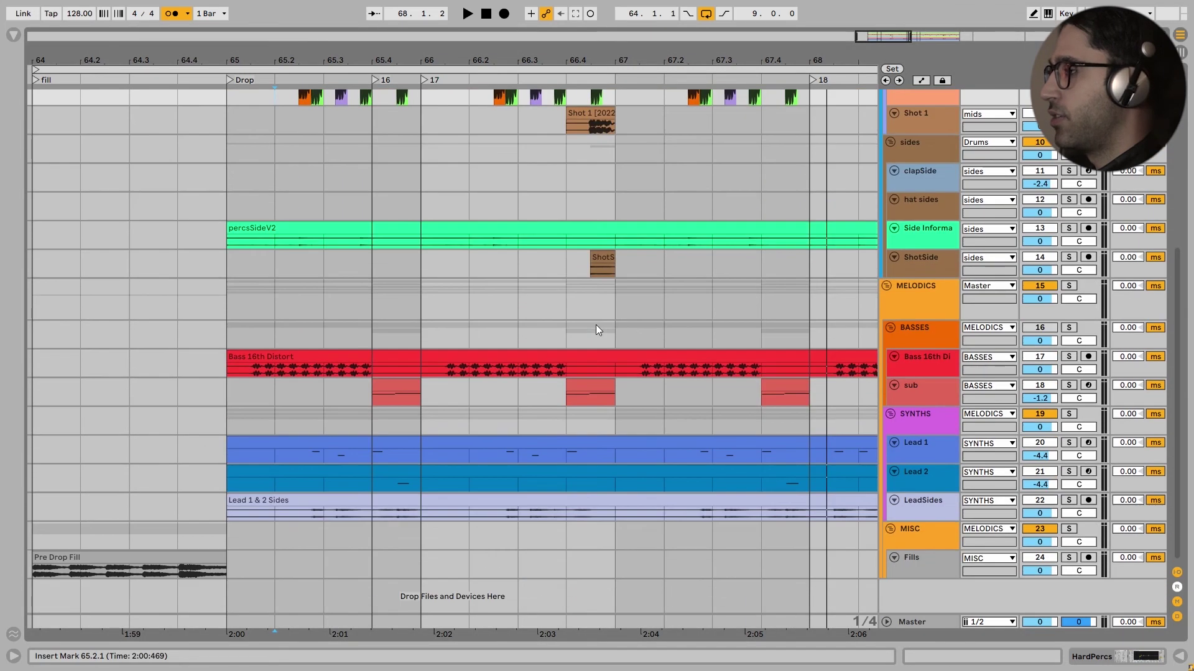
{"action": "scroll", "coordinate": [631, 258], "scroll_direction": "up", "scroll_amount": 2}
{"action": "key", "text": "space"}
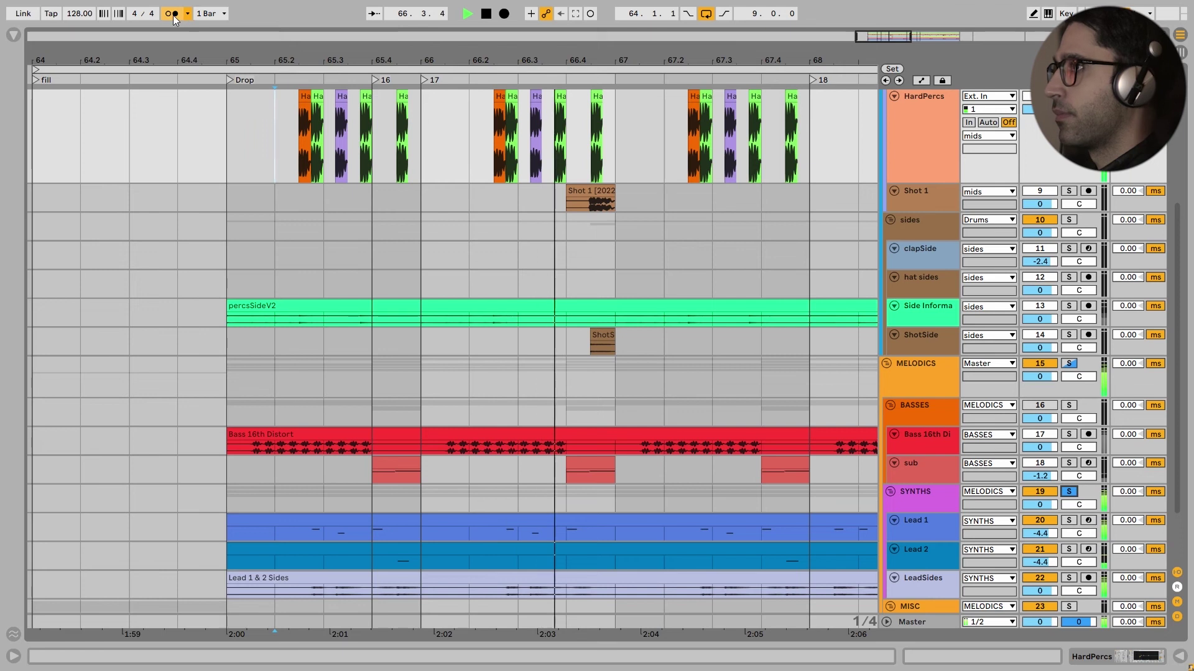
{"action": "key", "text": "space"}
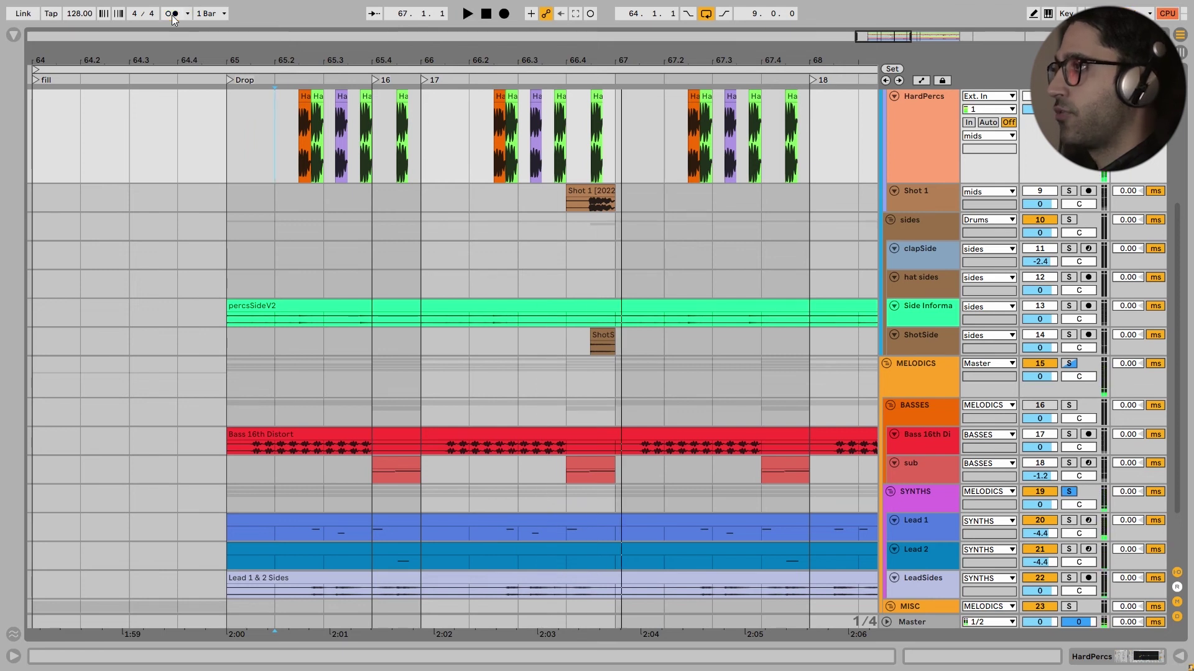
Step: Listen to the soloed HardPercs and SYNTHS without the metronome, following the drum tracks into Part 2
{"action": "key", "text": "space"}
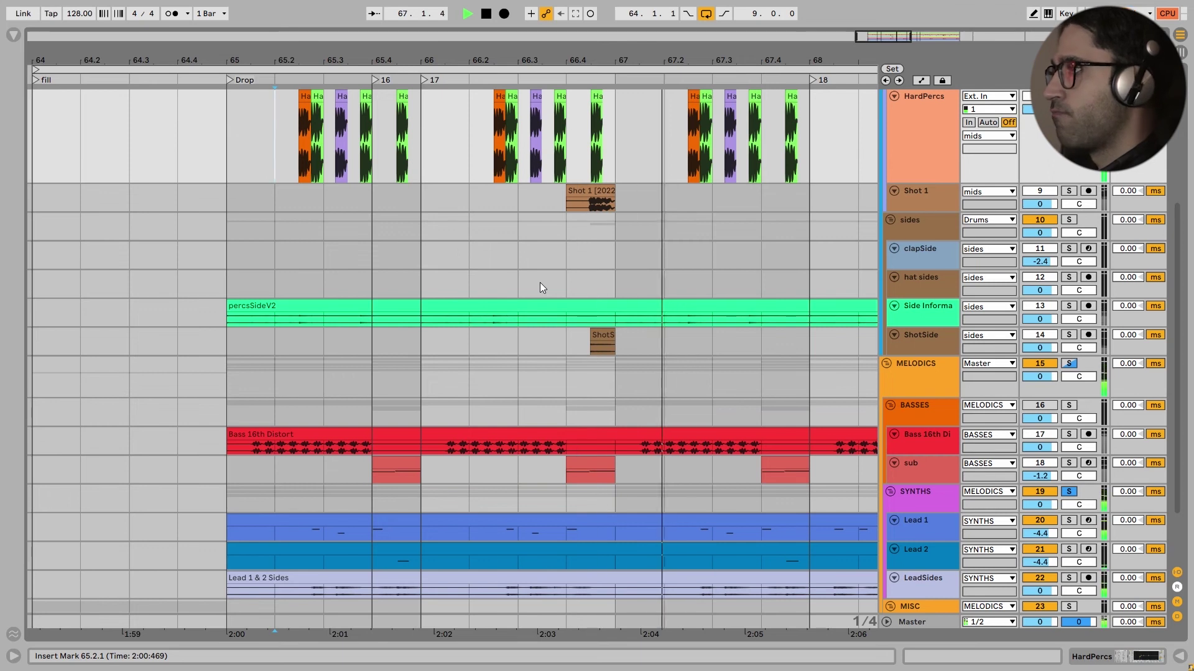
{"action": "key", "text": "minus"}
{"action": "scroll", "coordinate": [554, 253], "scroll_direction": "up", "scroll_amount": 1}
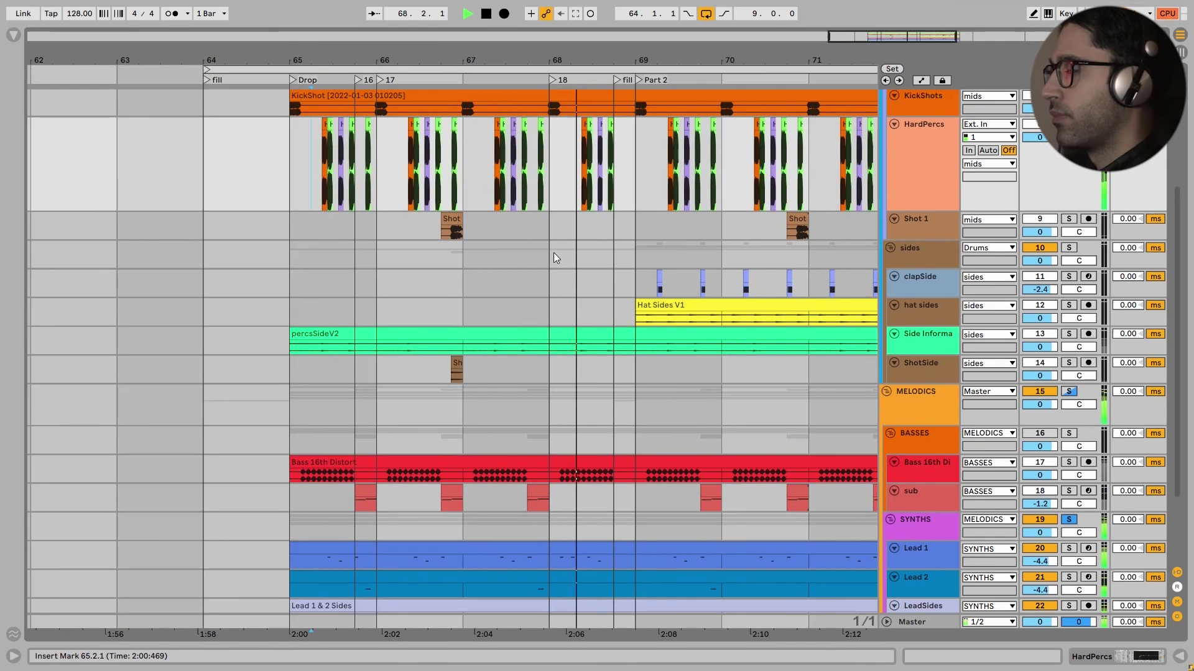
{"action": "scroll", "coordinate": [718, 270], "scroll_direction": "up", "scroll_amount": 6}
{"action": "left_click", "coordinate": [722, 270]}
{"action": "key", "text": "space"}
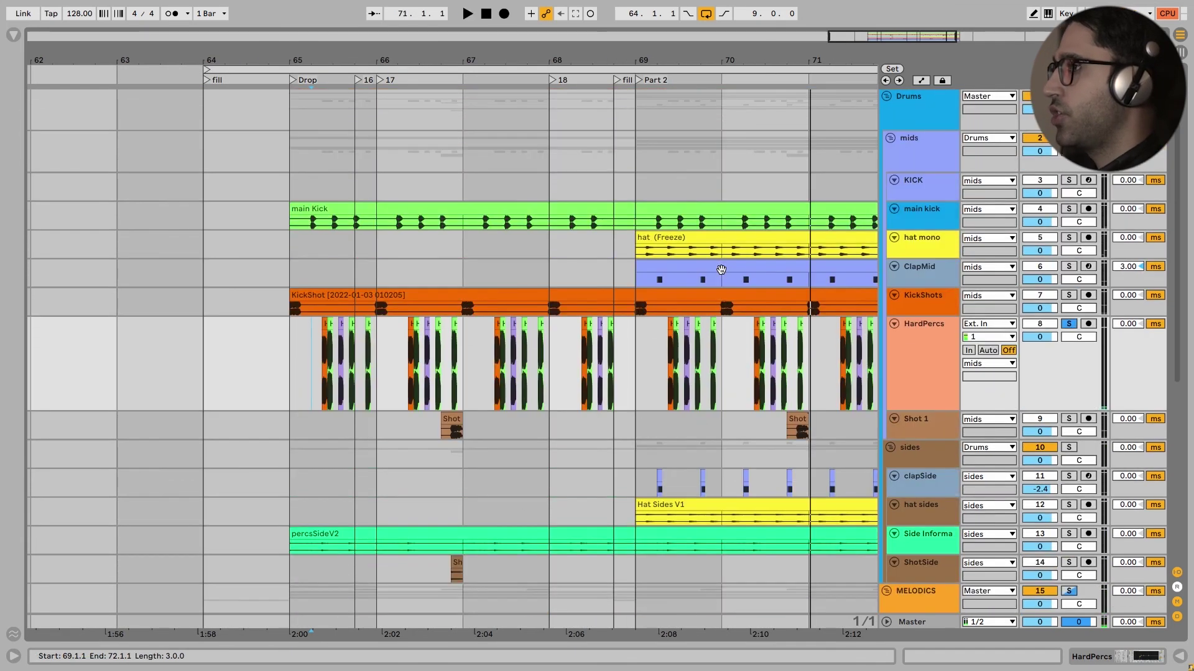
Step: Add KickShots to the soloed HardPercs and SYNTHS and listen to the combination from 65.2.1
{"action": "key", "text": "space"}
{"action": "scroll", "coordinate": [744, 352], "scroll_direction": "down", "scroll_amount": 4}
{"action": "scroll", "coordinate": [650, 345], "scroll_direction": "right", "scroll_amount": 2}
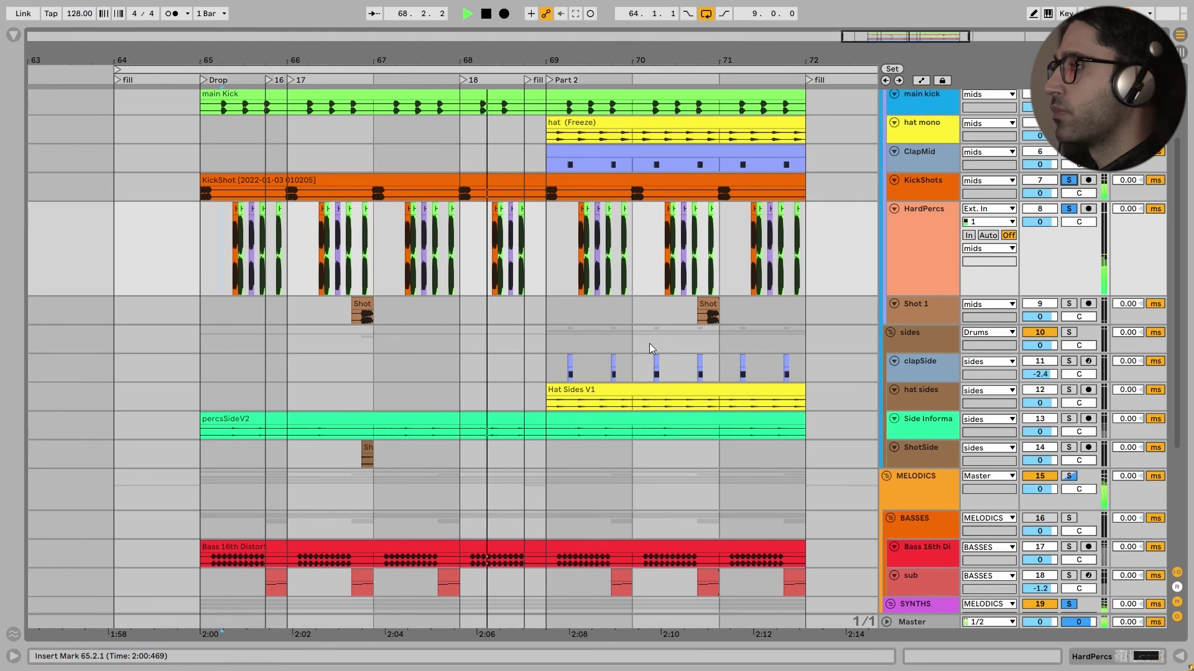
{"action": "key", "text": "space"}
{"action": "left_click", "coordinate": [650, 344]}
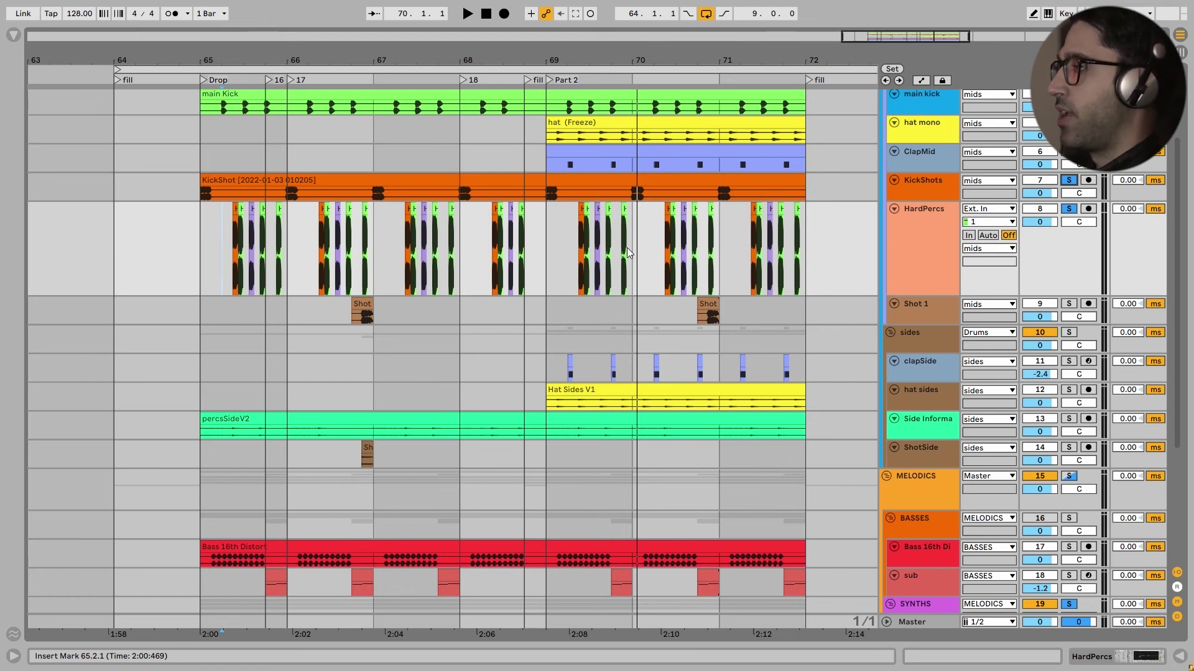
Step: Solo the Bass 16th Distort track in place of the SYNTHS group and listen from 65.1.1
{"action": "scroll", "coordinate": [445, 337], "scroll_direction": "down", "scroll_amount": 5}
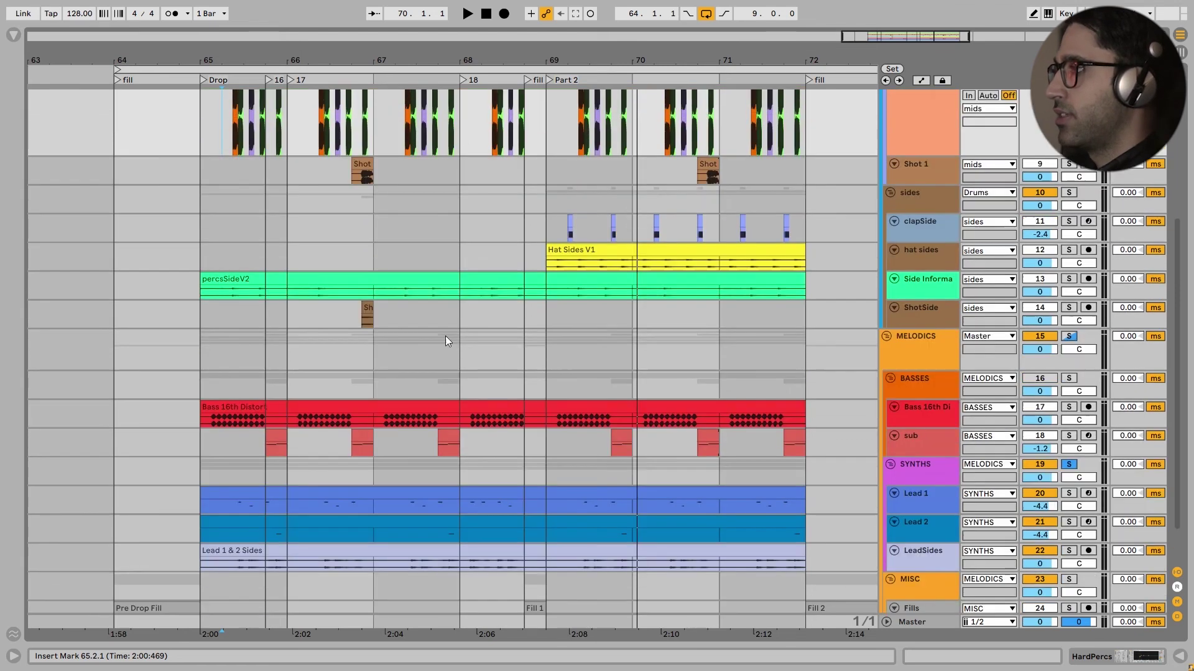
{"action": "left_click", "coordinate": [201, 418]}
{"action": "key", "text": "space"}
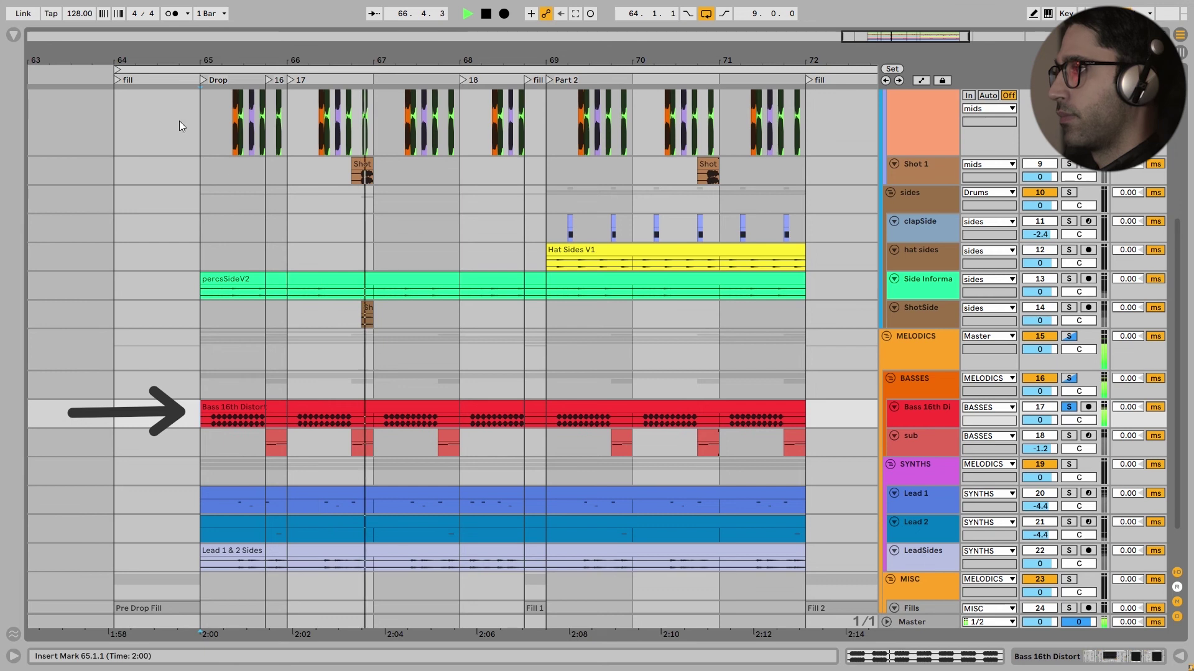
{"action": "key", "text": "space"}
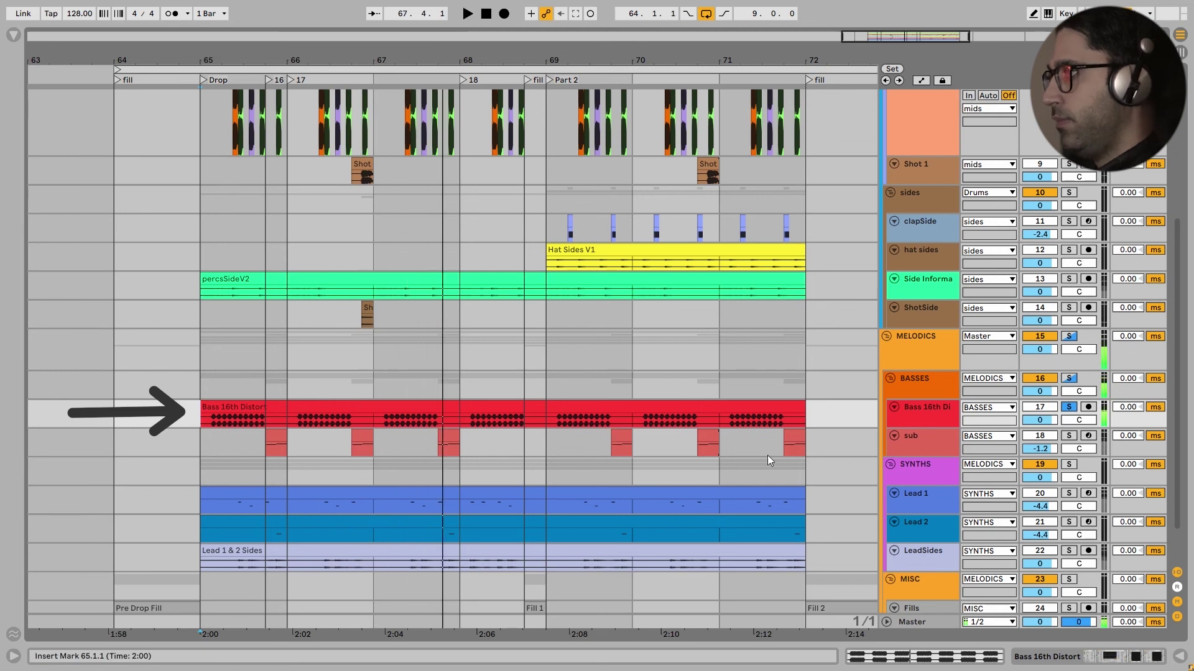
Step: Solo the sub track along with Bass 16th Distort and play from 65.1.1, briefly checking the rhythm against the metronome
{"action": "left_click", "coordinate": [271, 441]}
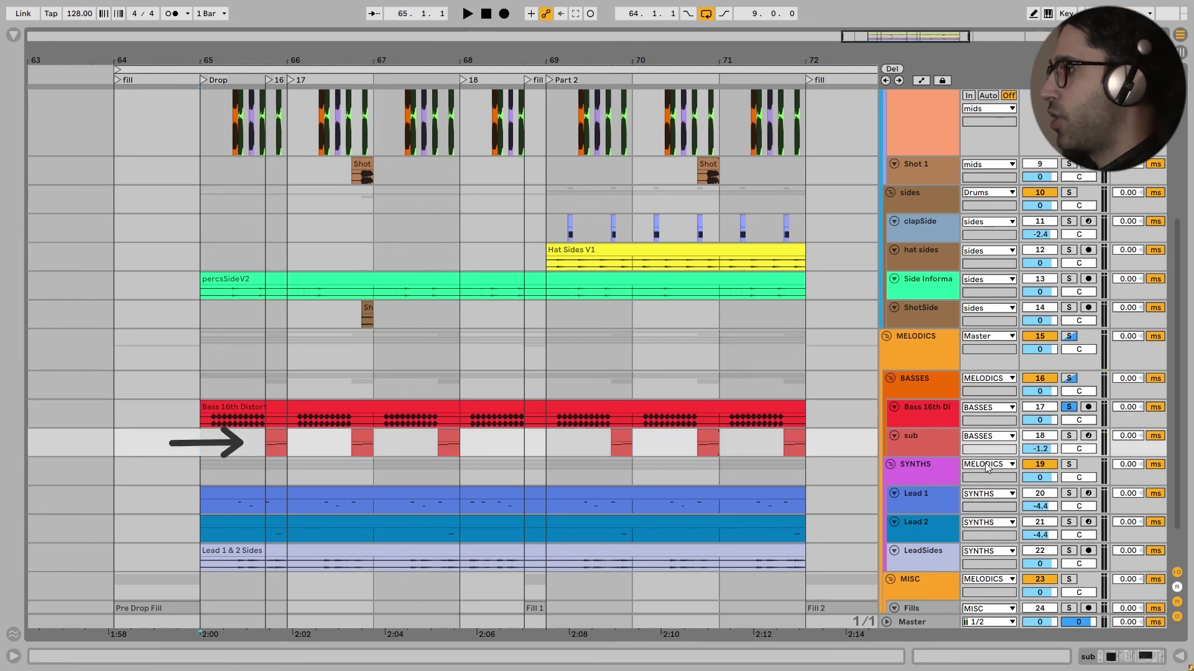
{"action": "key", "text": "space"}
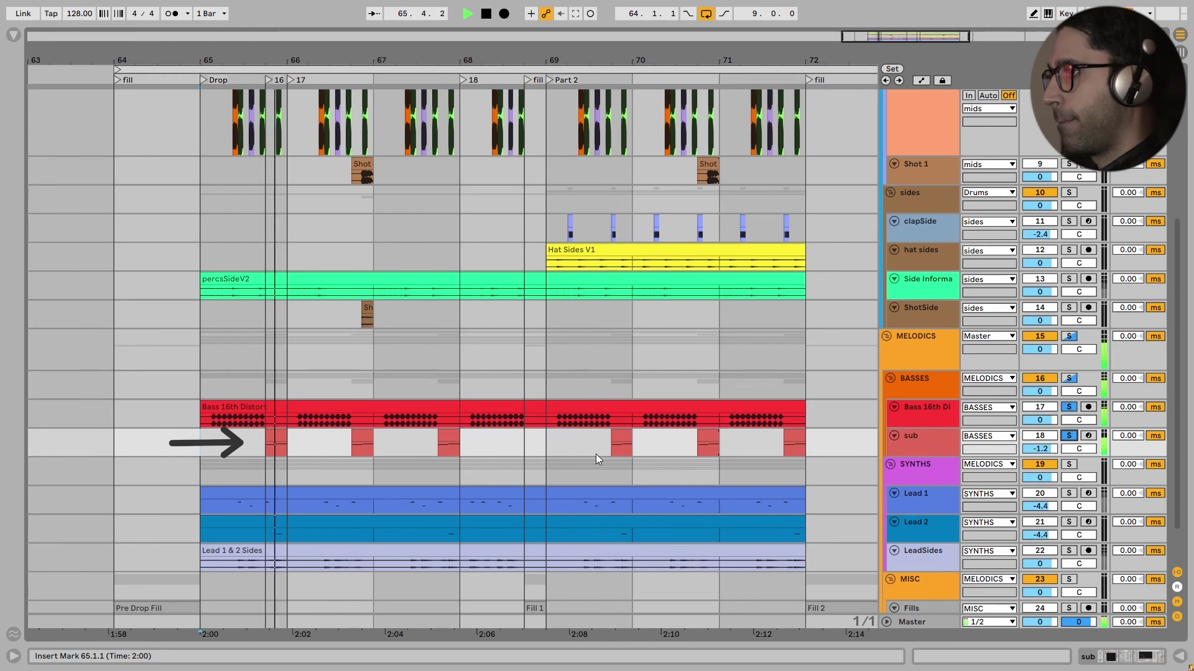
{"action": "left_click", "coordinate": [169, 15]}
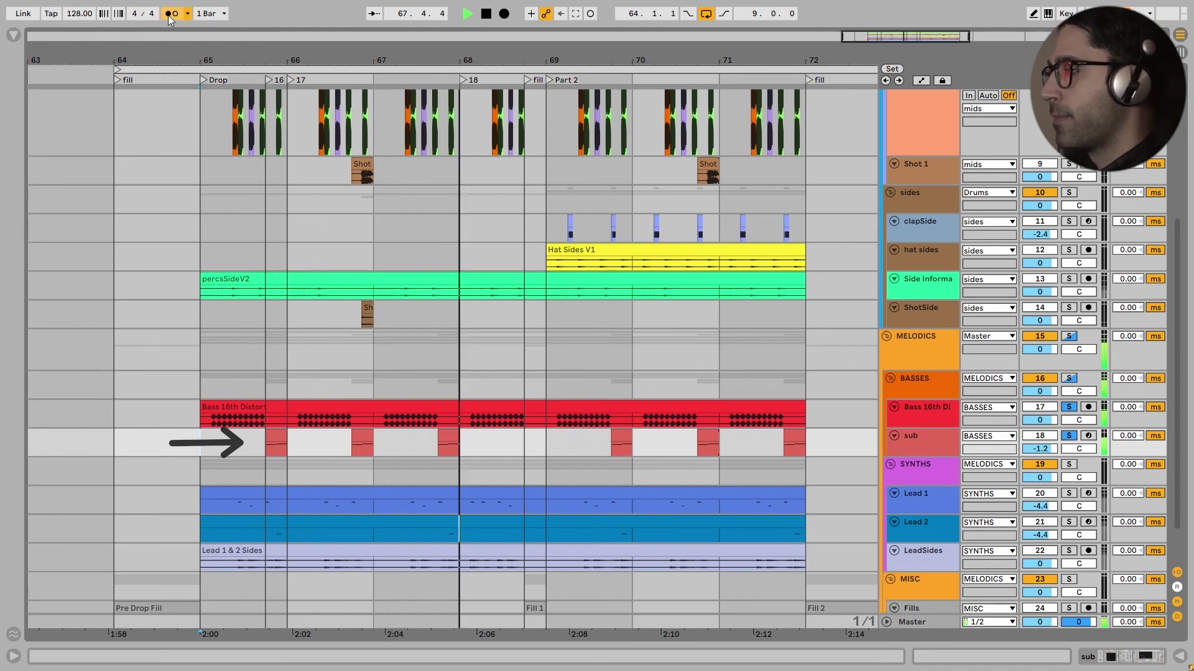
{"action": "key", "text": "space"}
{"action": "left_click", "coordinate": [168, 15]}
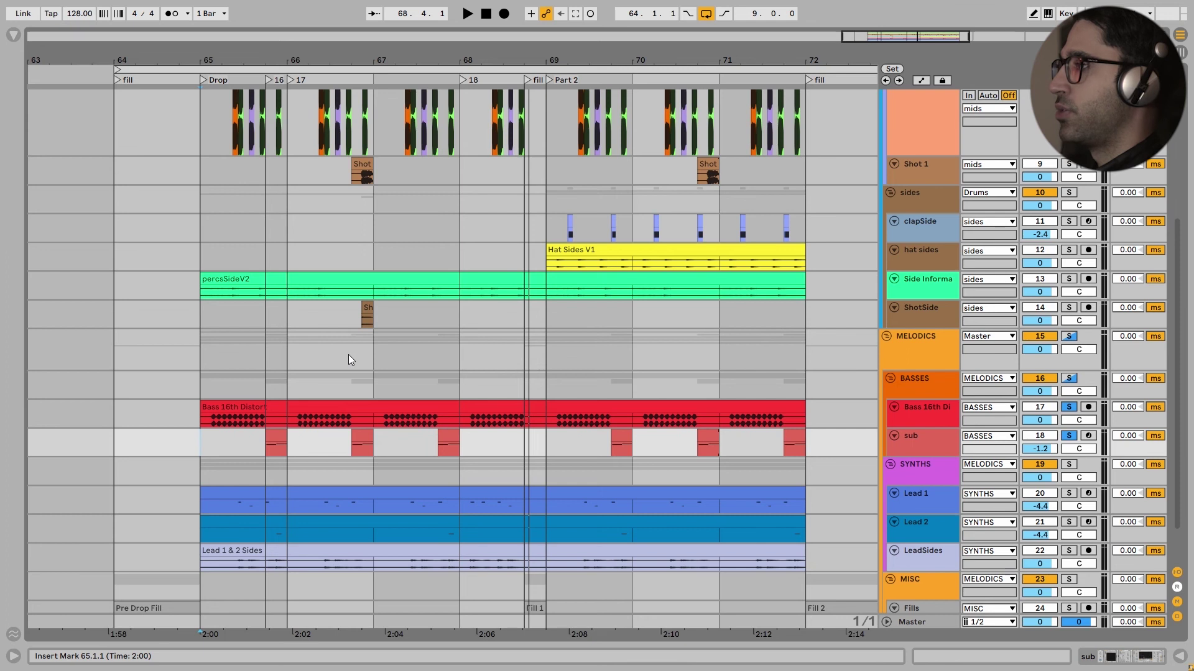
Step: Clear all solos and listen to the full drop from 65.1.1 to 72.1.1, following the drum and bass tracks
{"action": "key", "text": "Up"}
{"action": "key", "text": "Up"}
{"action": "key", "text": "space"}
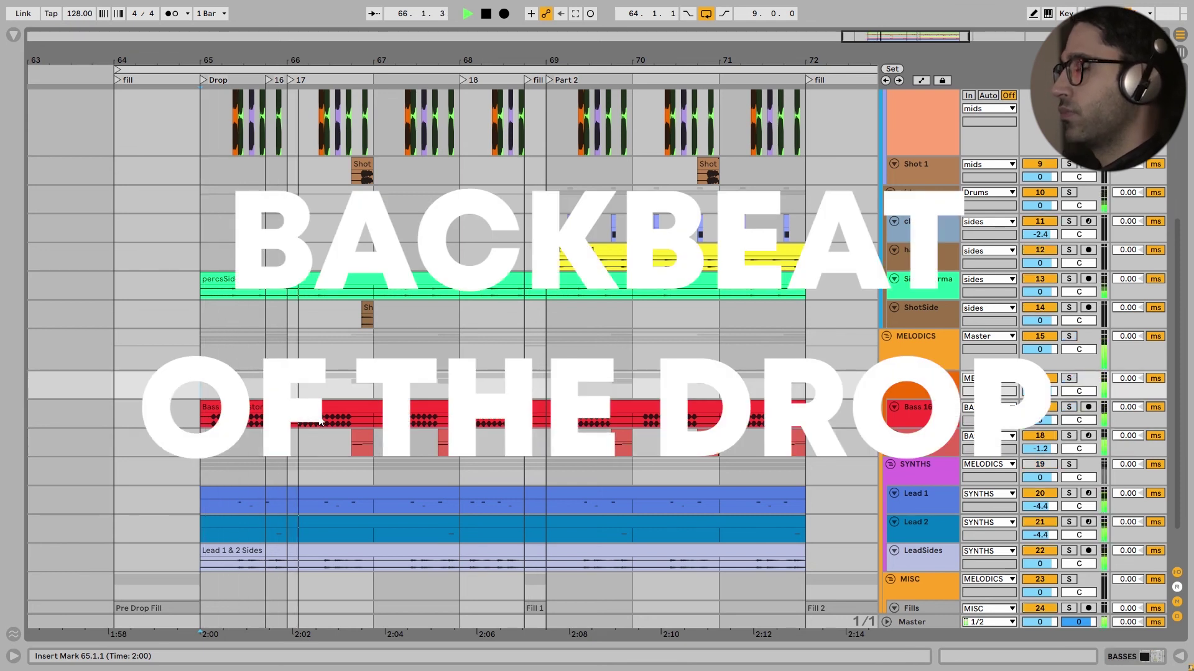
{"action": "scroll", "coordinate": [320, 421], "scroll_direction": "up", "scroll_amount": 1}
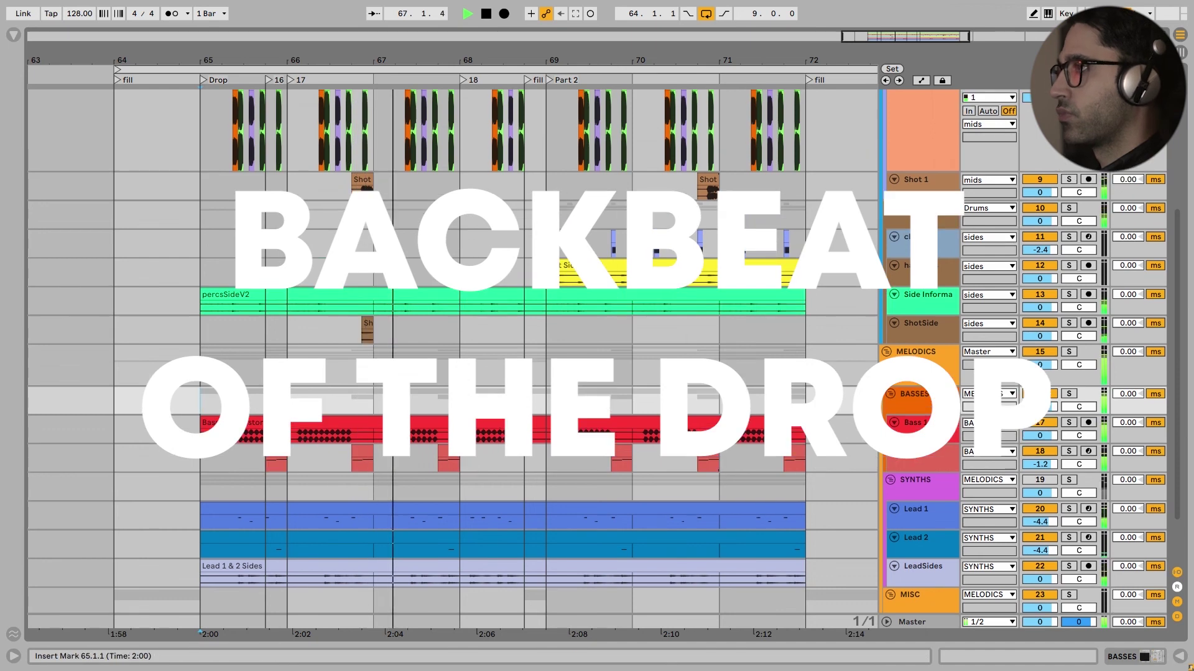
{"action": "scroll", "coordinate": [418, 411], "scroll_direction": "up", "scroll_amount": 6}
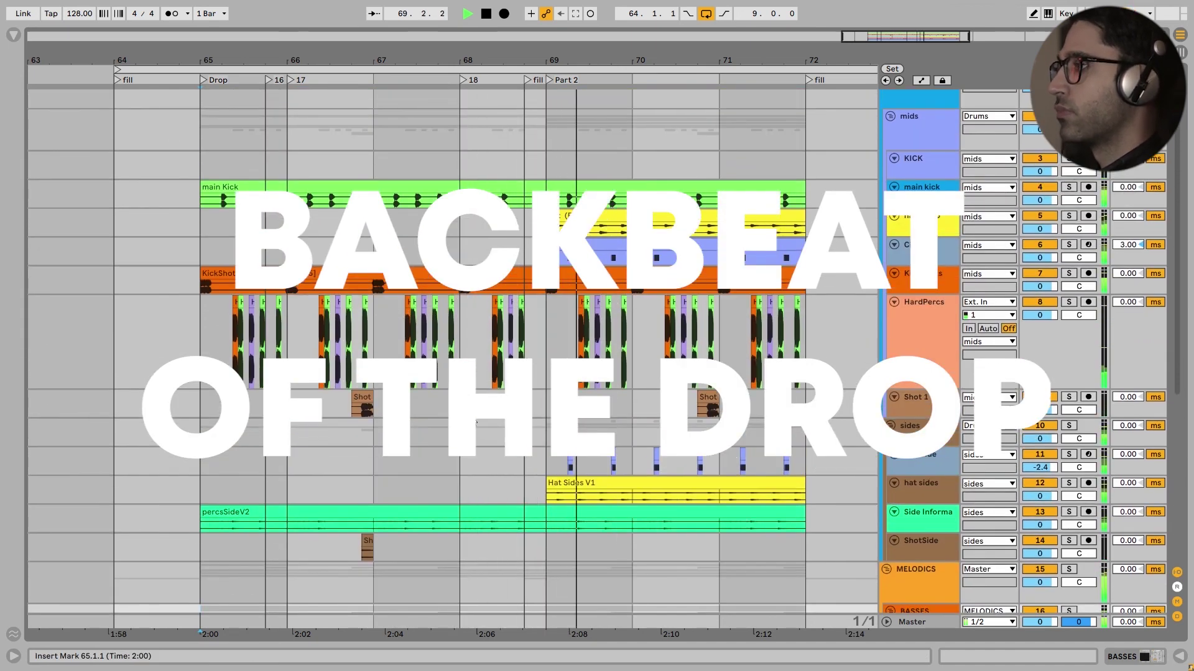
{"action": "scroll", "coordinate": [476, 422], "scroll_direction": "down", "scroll_amount": 2}
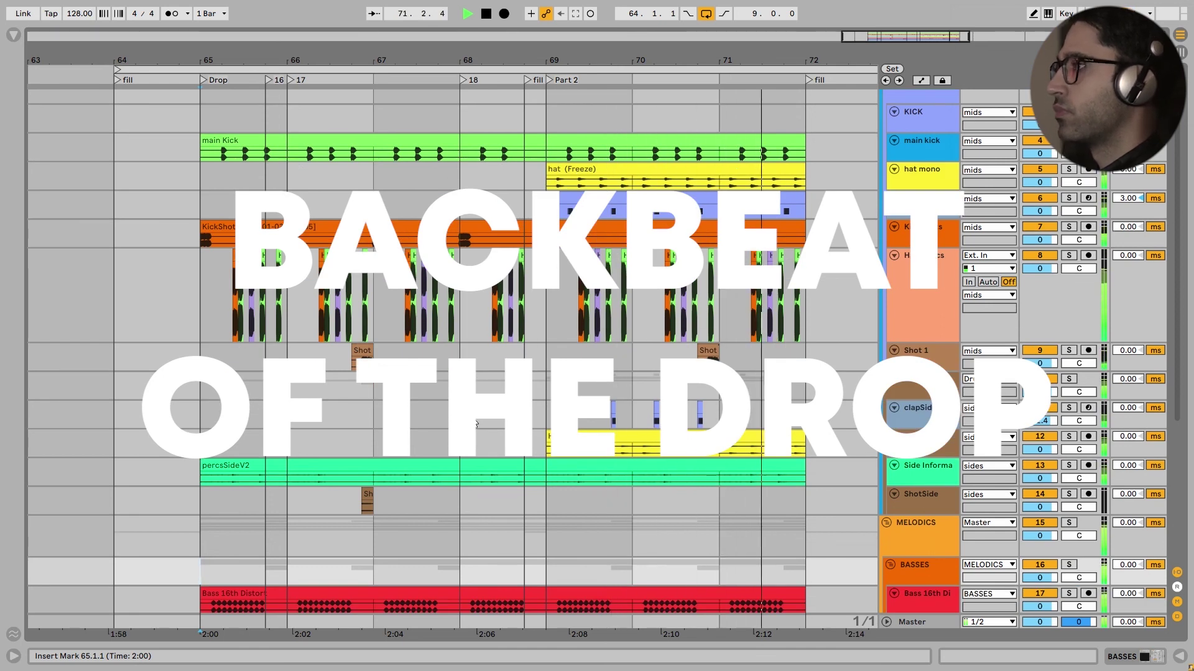
{"action": "scroll", "coordinate": [476, 424], "scroll_direction": "down", "scroll_amount": 2}
{"action": "key", "text": "space"}
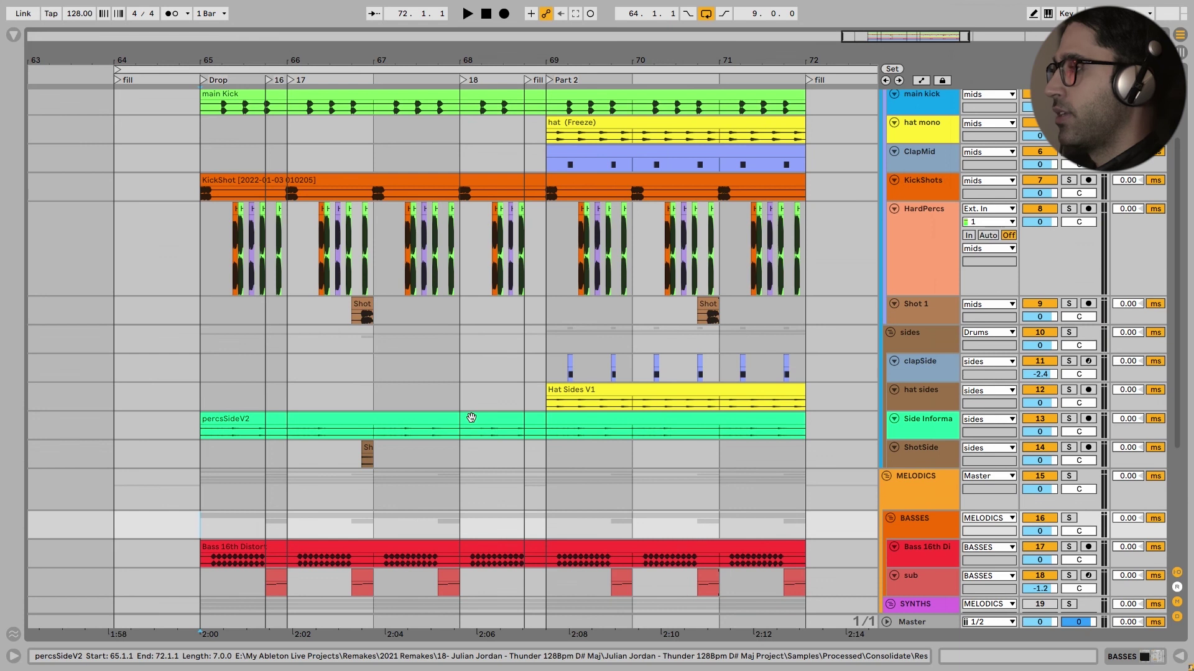